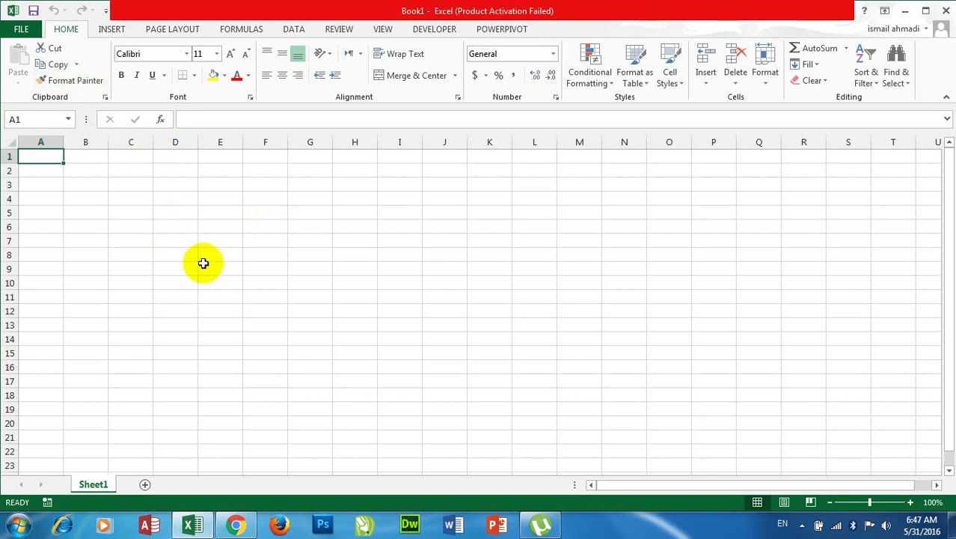
- Practise selecting the block B2:H10, then select cell M14
click(225, 157)
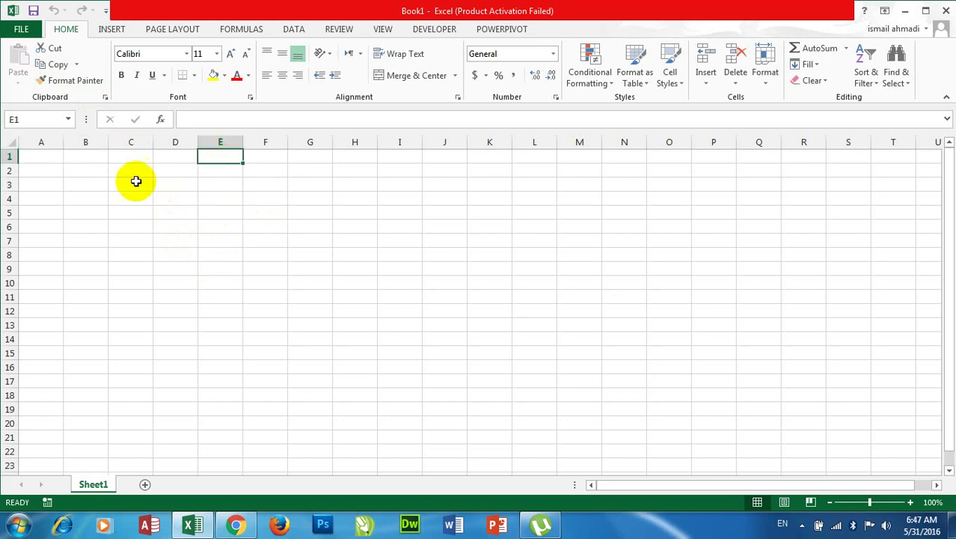
drag(86, 170, 339, 277)
click(589, 340)
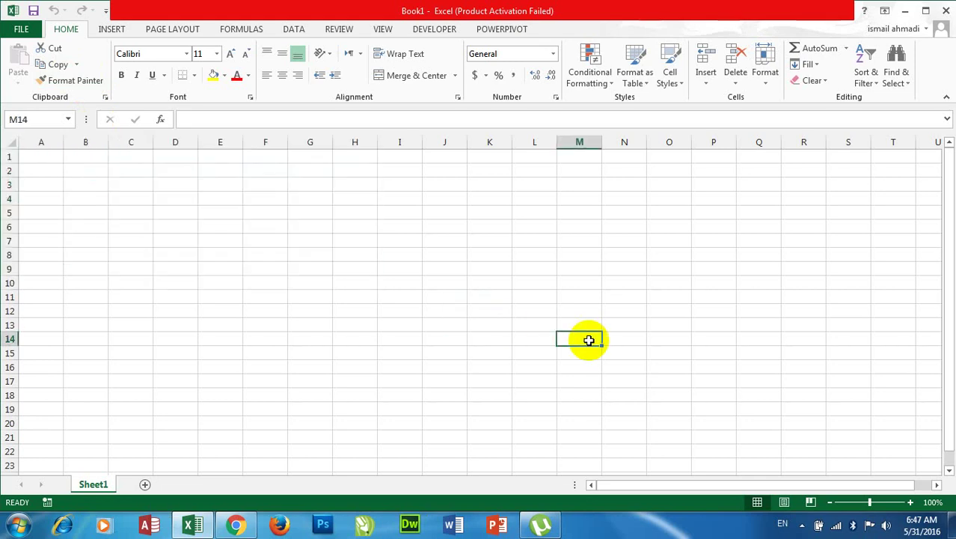
- Enter =rand() in E4, then delete the formula to leave E4 empty
click(218, 206)
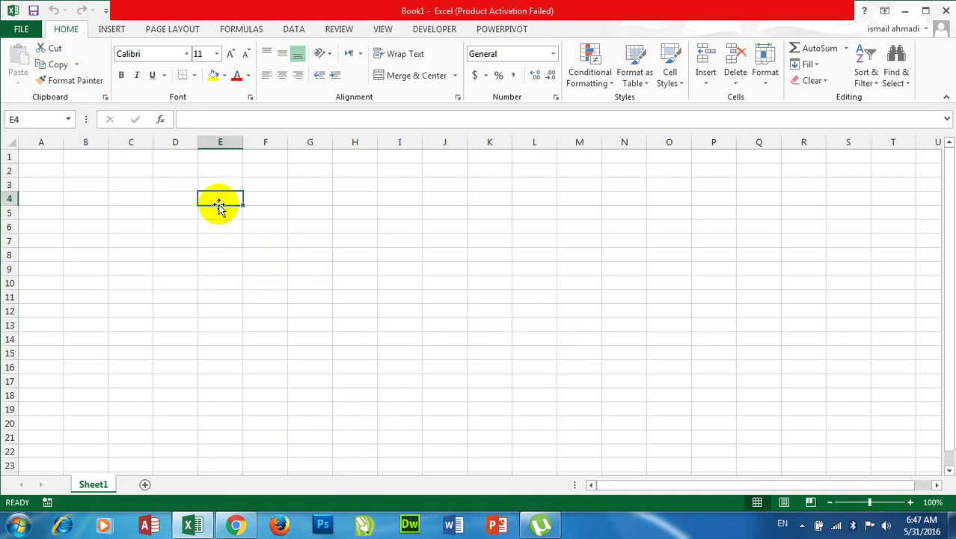
text(=rand)
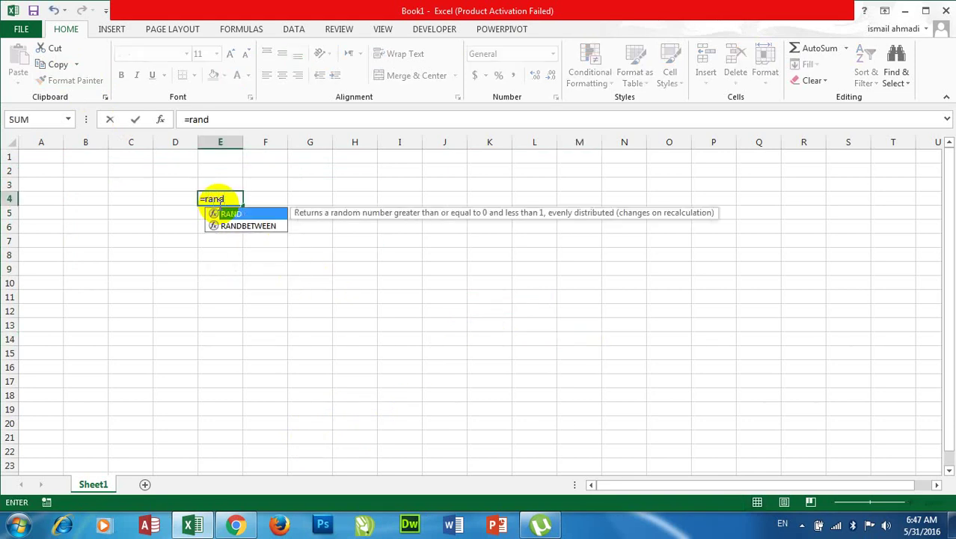
text(())
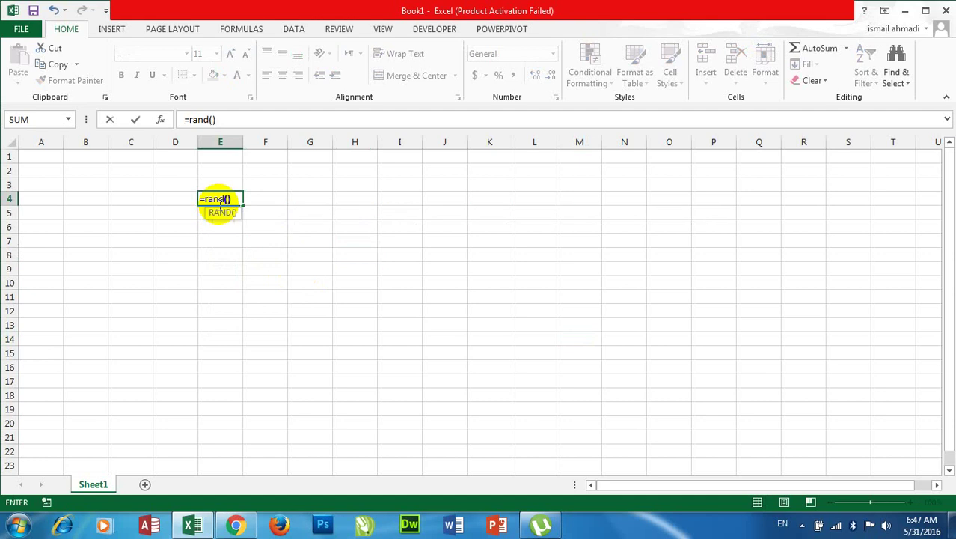
key(Return)
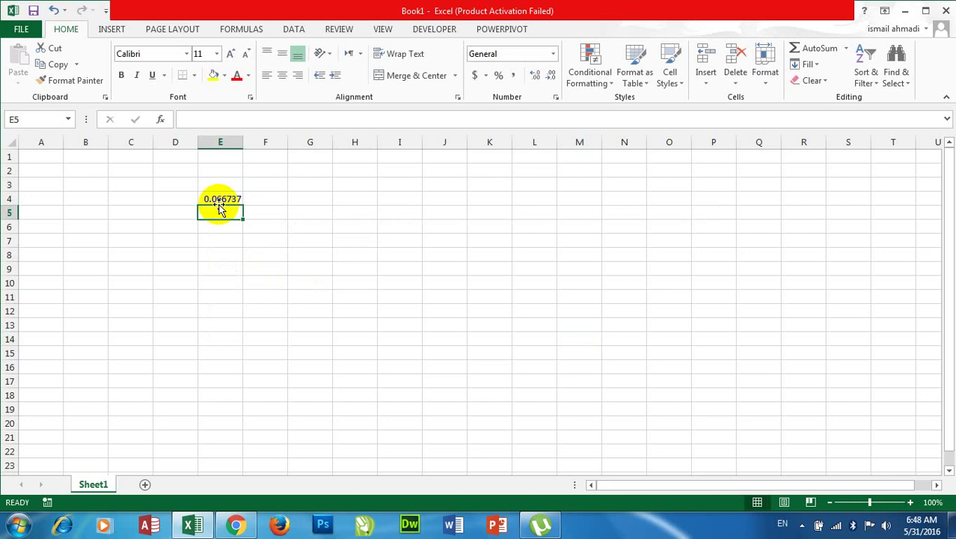
double_click(220, 199)
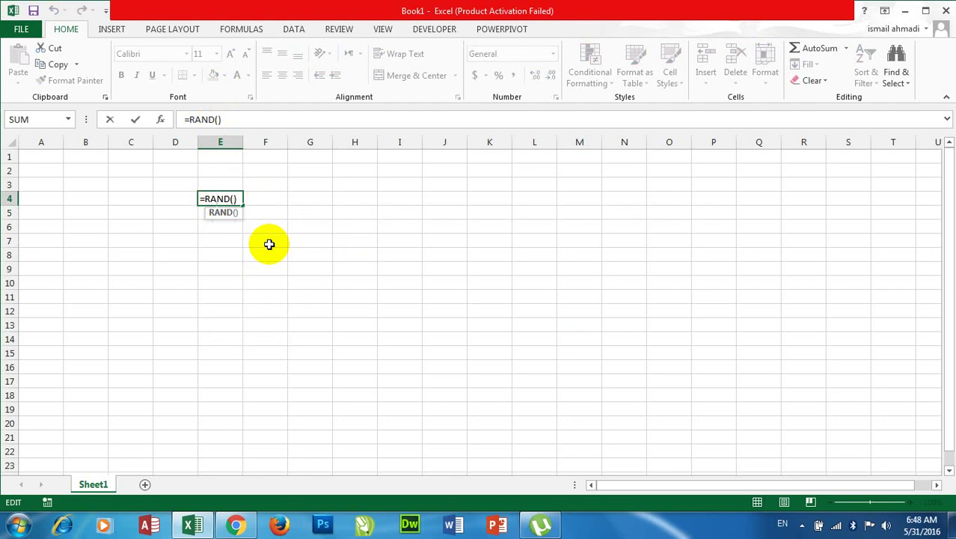
key(BackSpace)
key(BackSpace)
key(BackSpace)
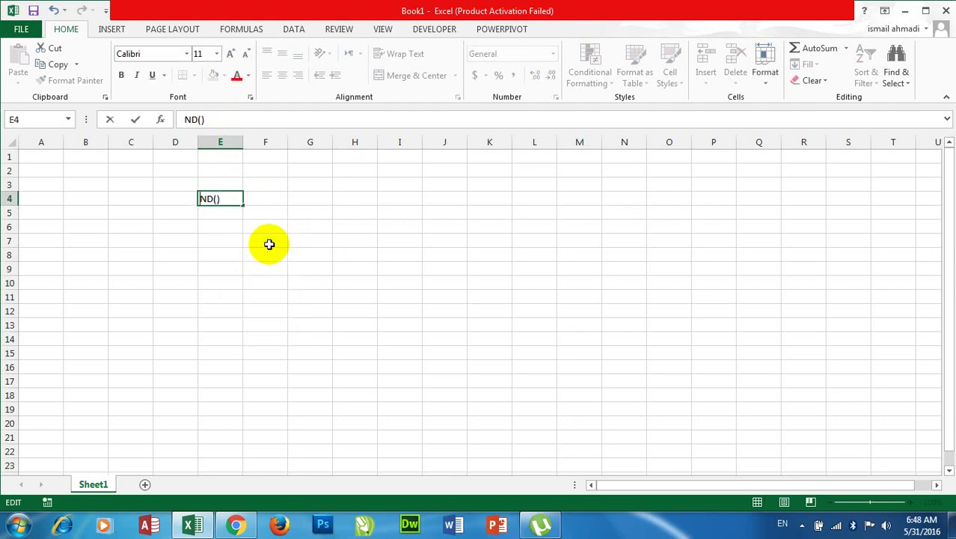
key(BackSpace)
key(Delete)
key(Delete)
key(Delete)
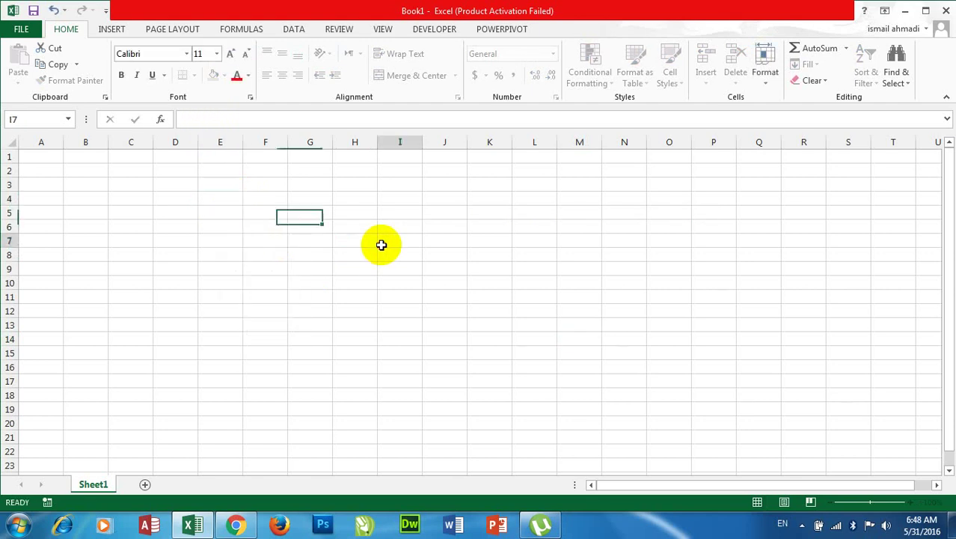
click(382, 244)
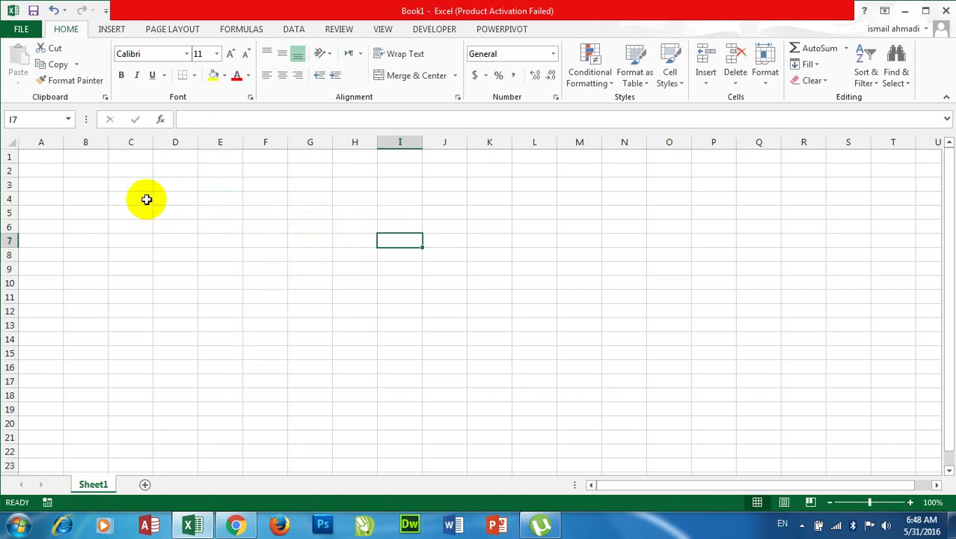
- Type 'name' into cell E4 and confirm it
drag(133, 198, 696, 349)
click(558, 297)
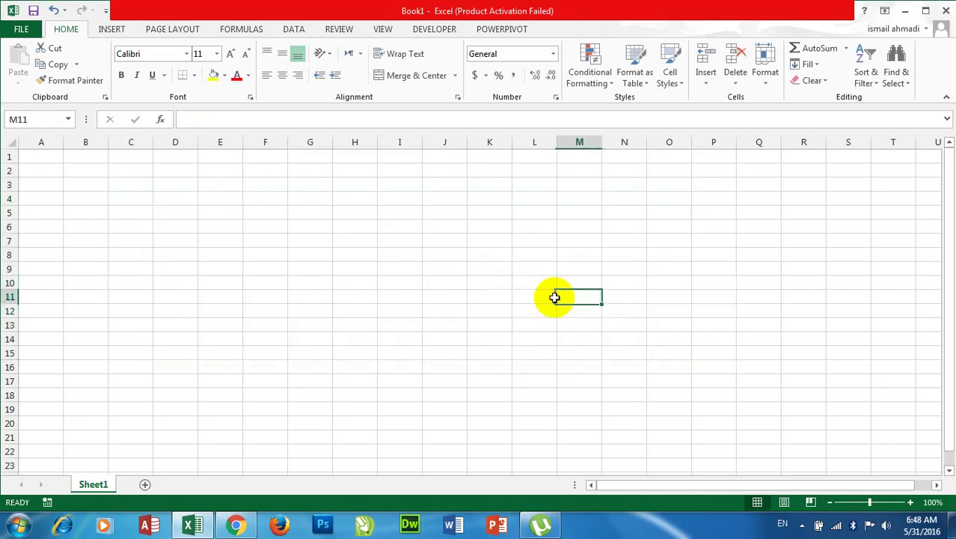
click(200, 199)
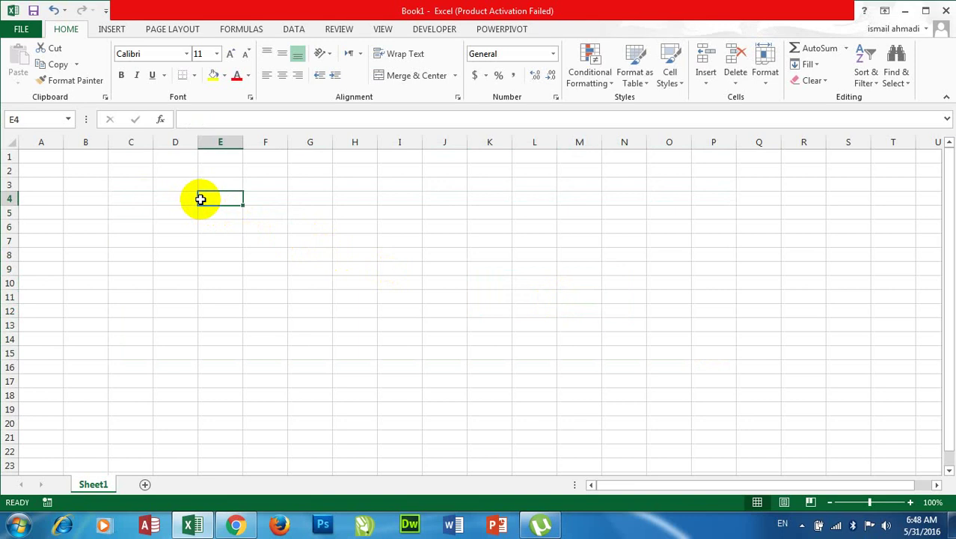
text(name)
key(Tab)
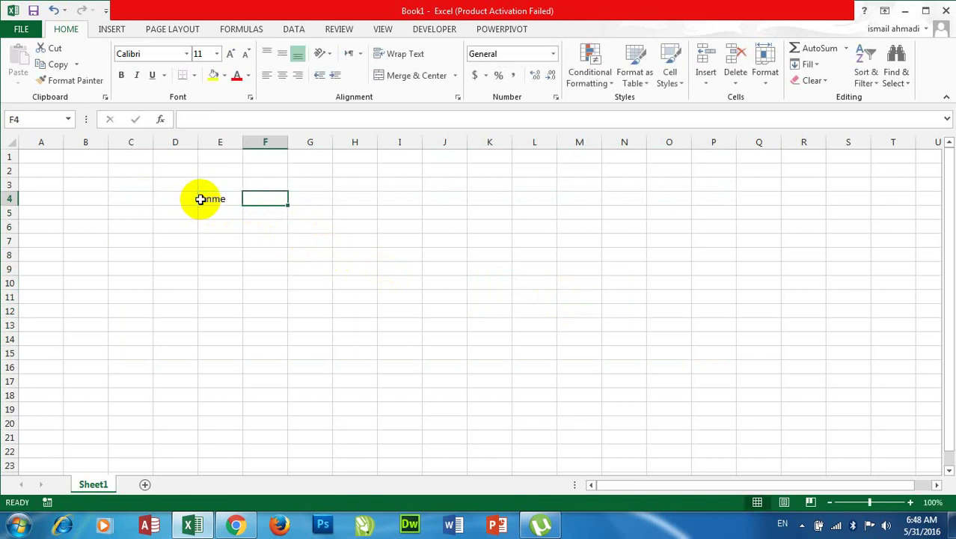
click(208, 197)
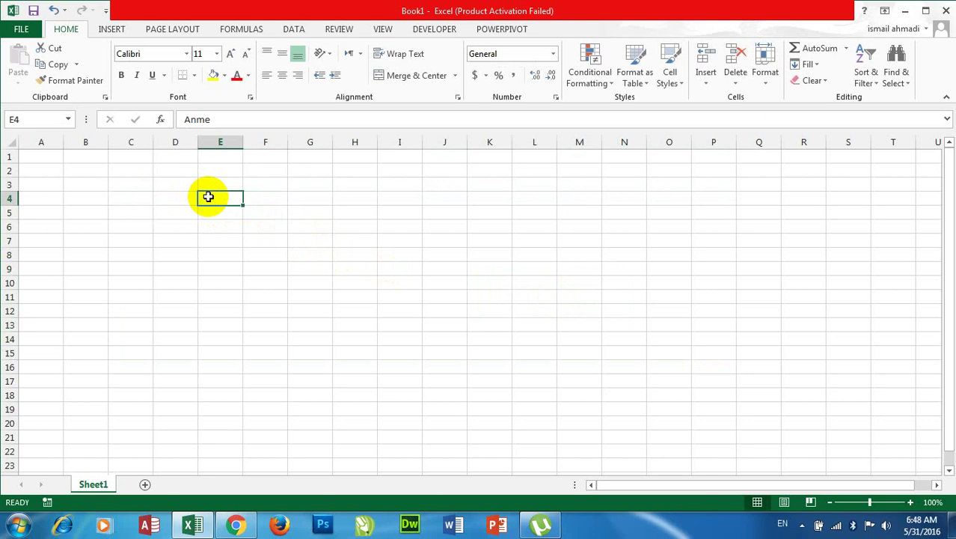
click(493, 268)
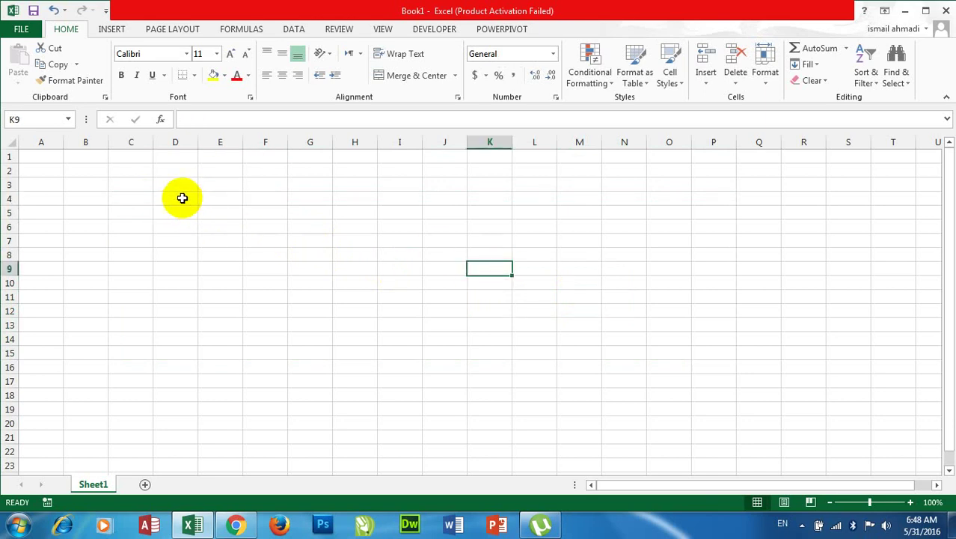
- Fill D4:P18 with Rokhan using Ctrl+Enter, then clear the block
drag(181, 198, 695, 390)
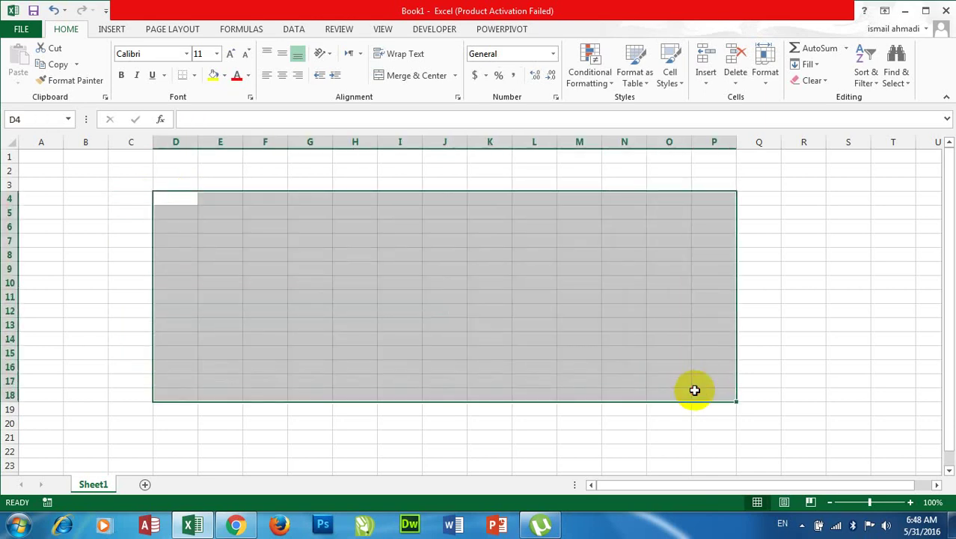
text(Rok)
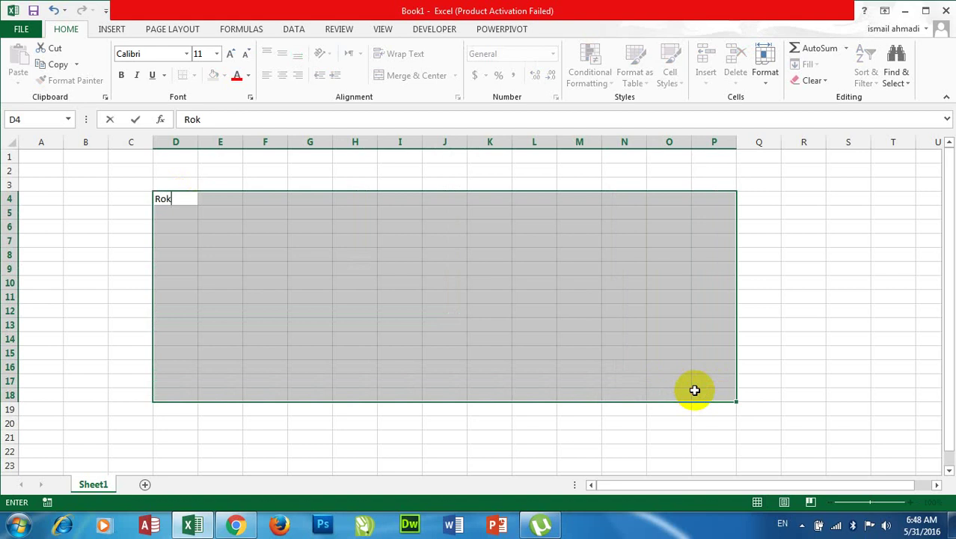
text(han)
key(ctrl+Return)
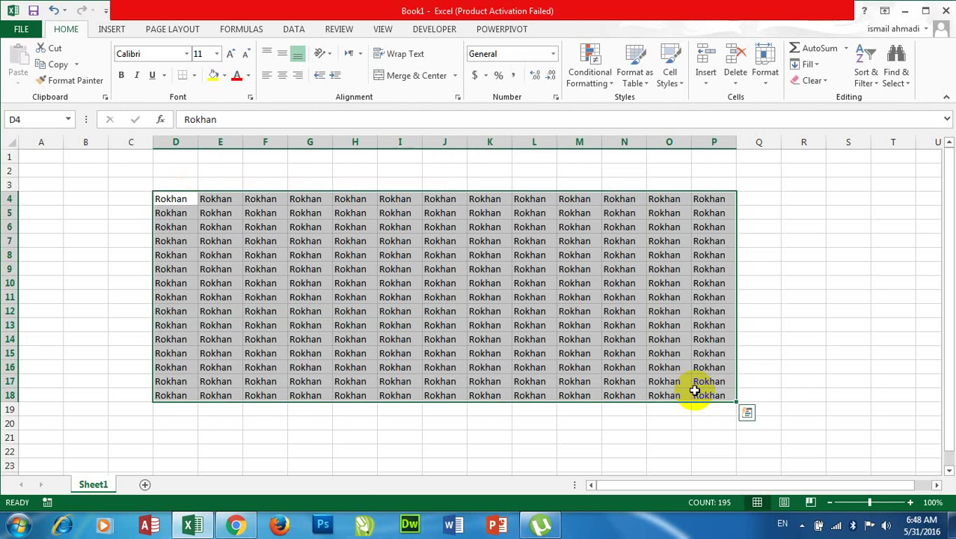
key(Delete)
click(487, 252)
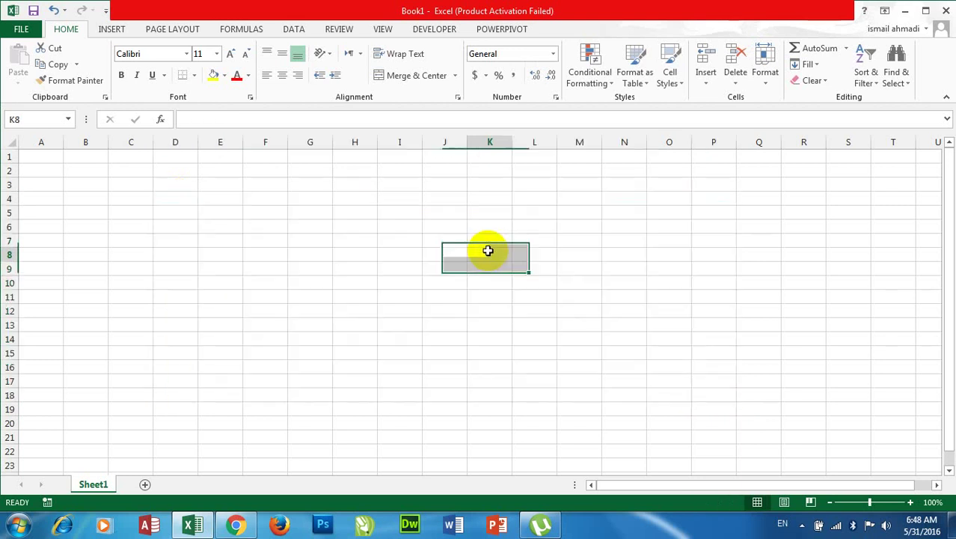
- Fill rokhan across D4:Q4, copy it down to row 22 with Ctrl+D, then clear it
drag(185, 199, 775, 197)
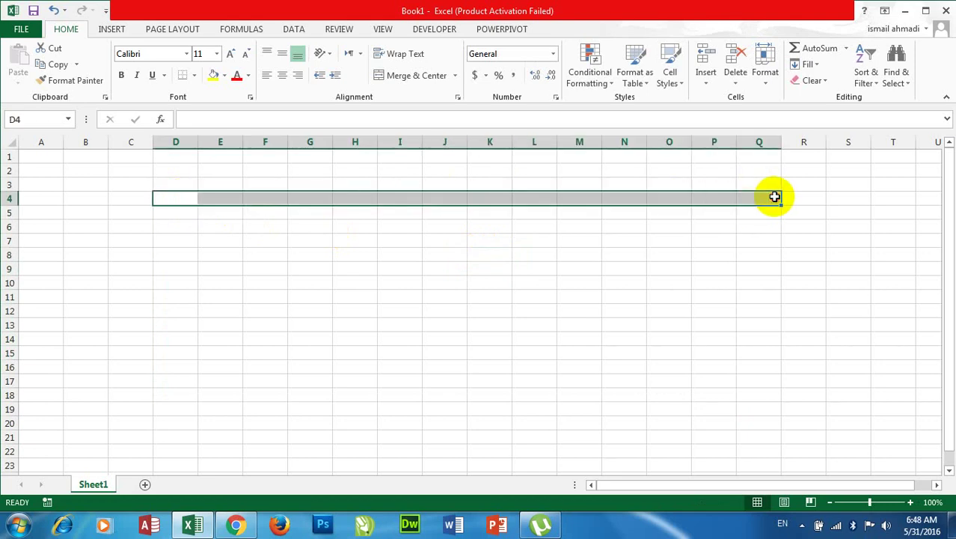
text(rokhan)
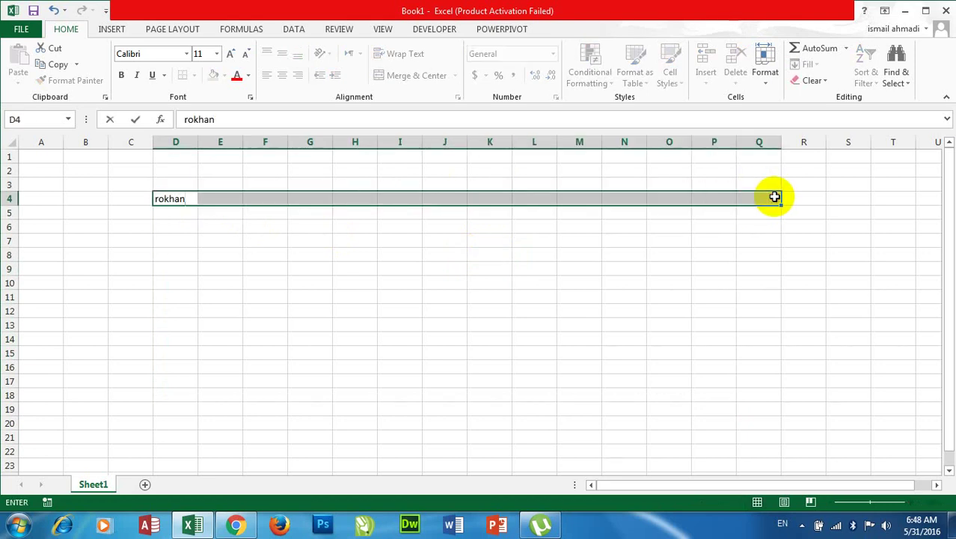
key(ctrl+Return)
click(554, 292)
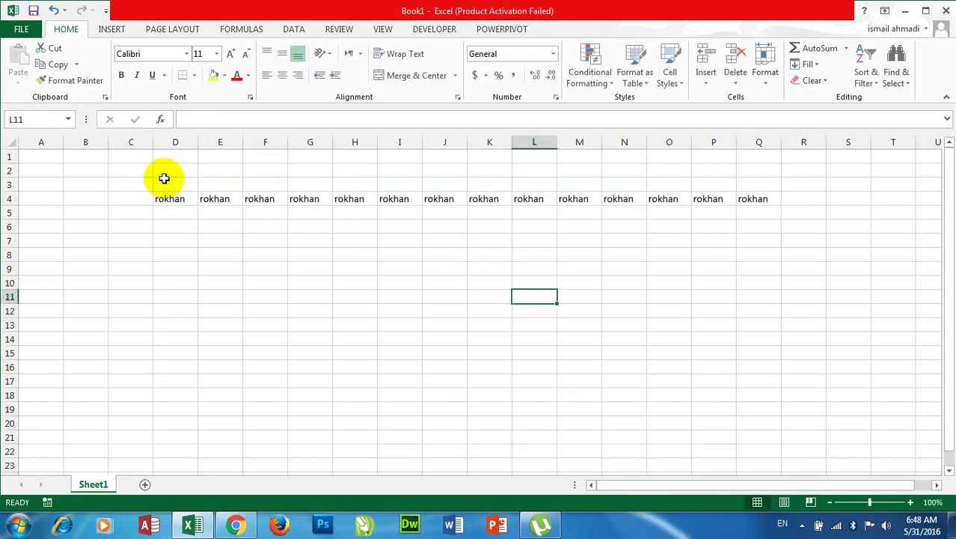
mouse_move(180, 200)
mouse_down()
mouse_move(744, 374)
mouse_move(744, 458)
mouse_up()
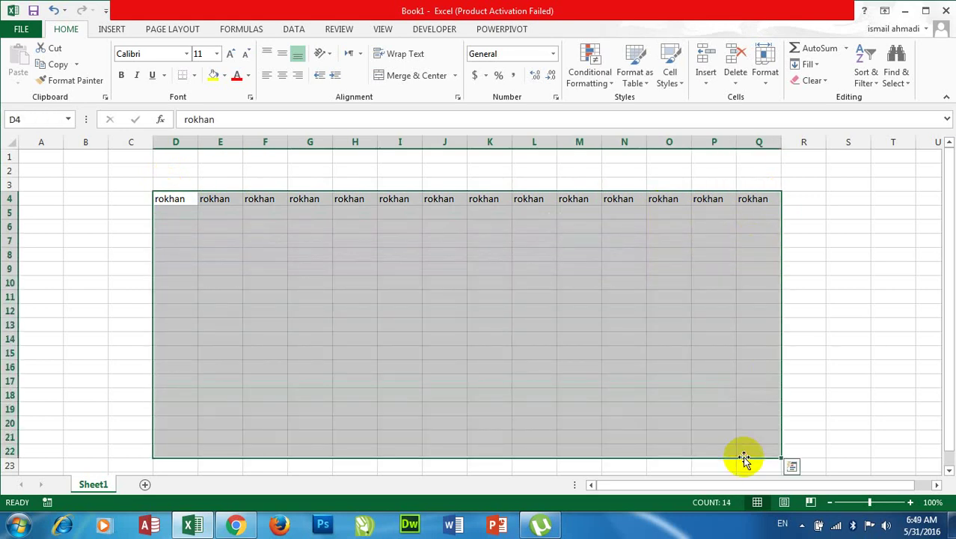
key(ctrl+d)
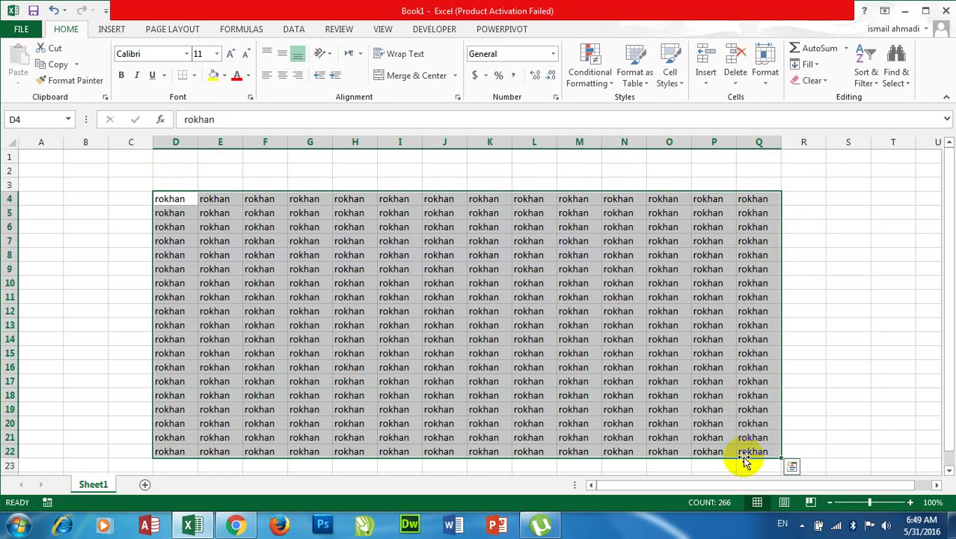
key(Delete)
- Enter Rokhan in cell D4
click(178, 199)
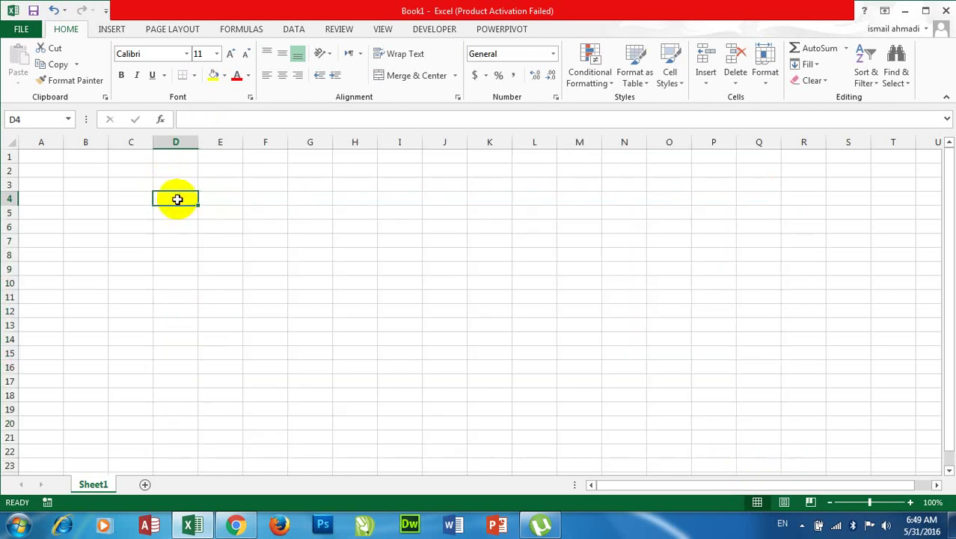
text(Rokhan)
key(Return)
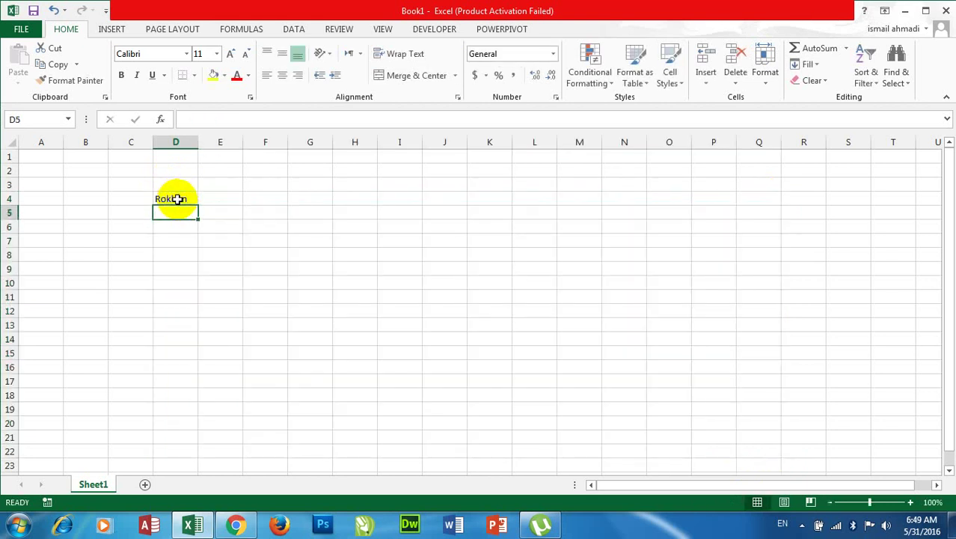
click(178, 199)
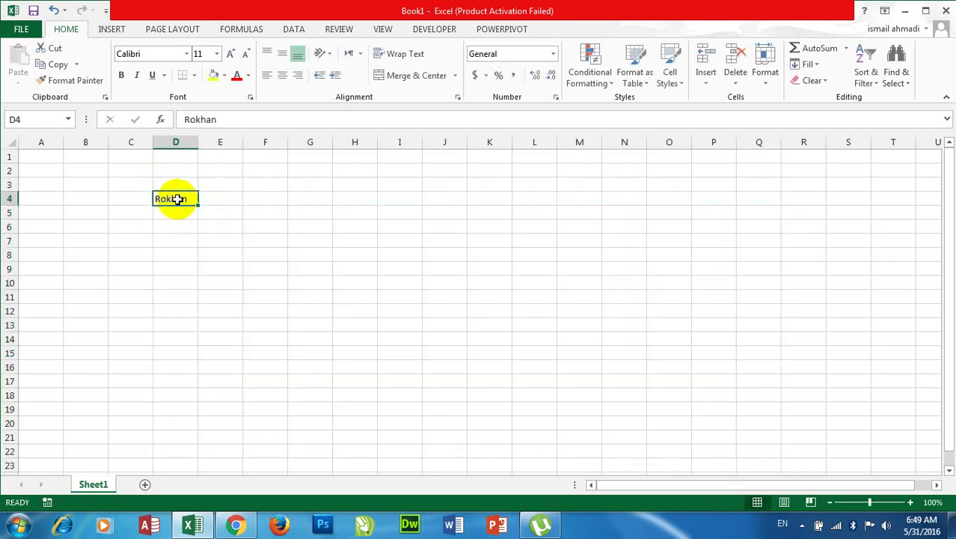
click(233, 225)
click(175, 199)
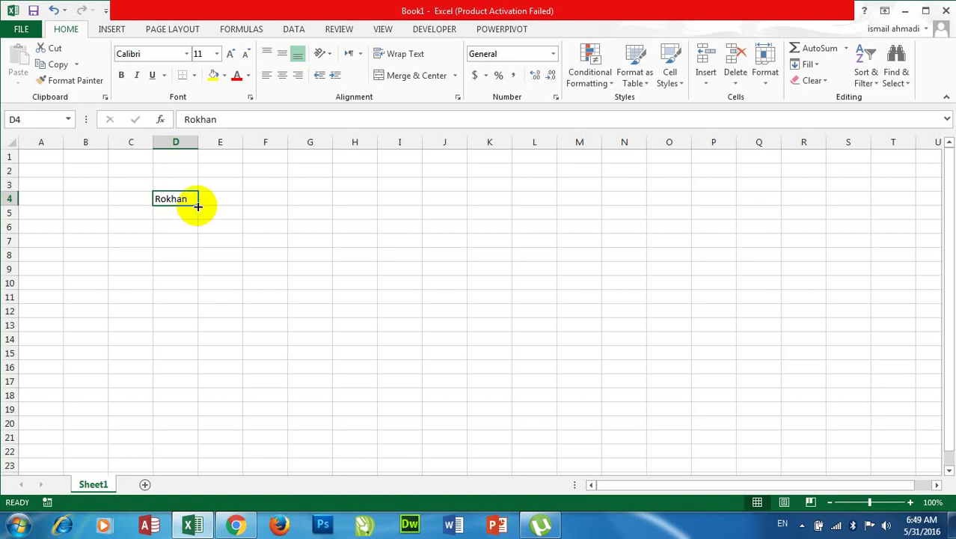
- Fill Rokhan from D4 across to Q, down to row 22 and back to column A, then clear it all
drag(197, 206, 197, 206)
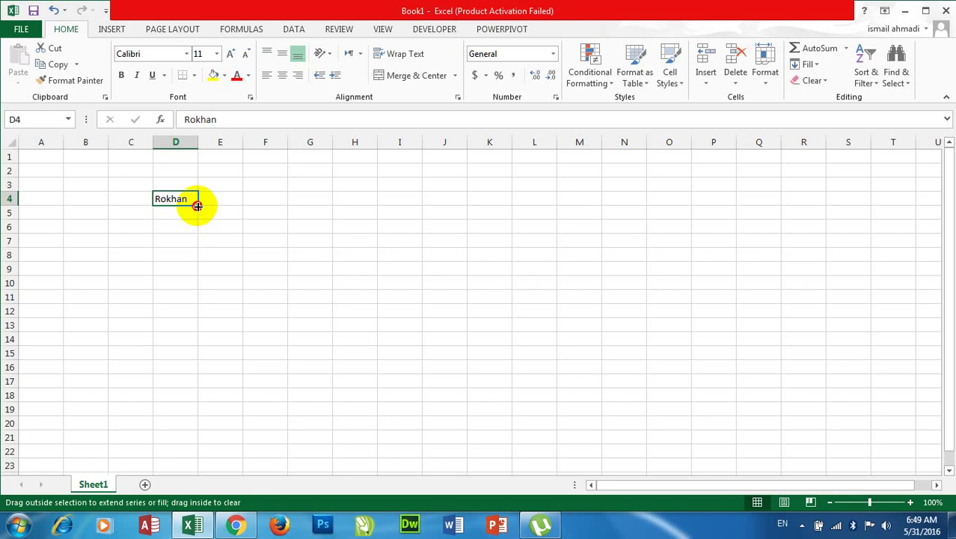
drag(197, 206, 779, 206)
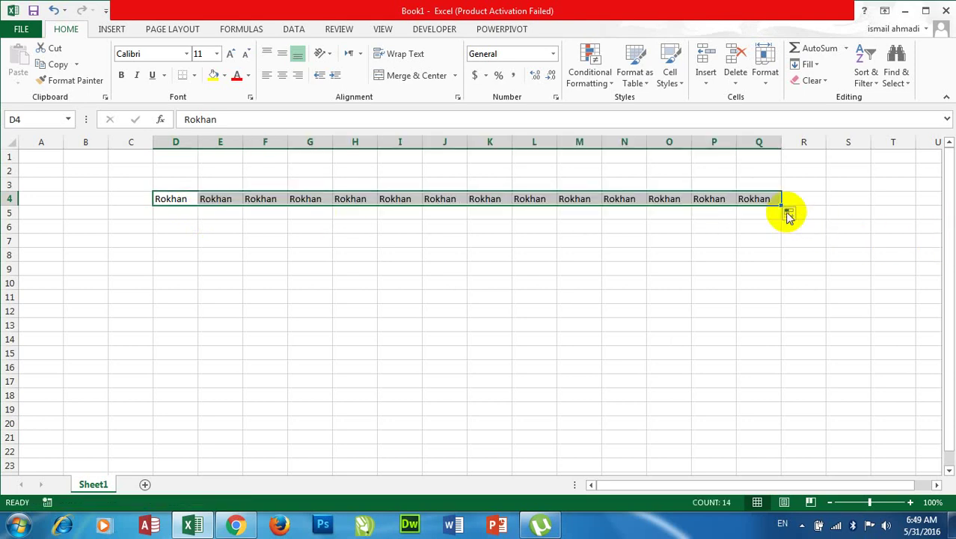
drag(780, 205, 756, 458)
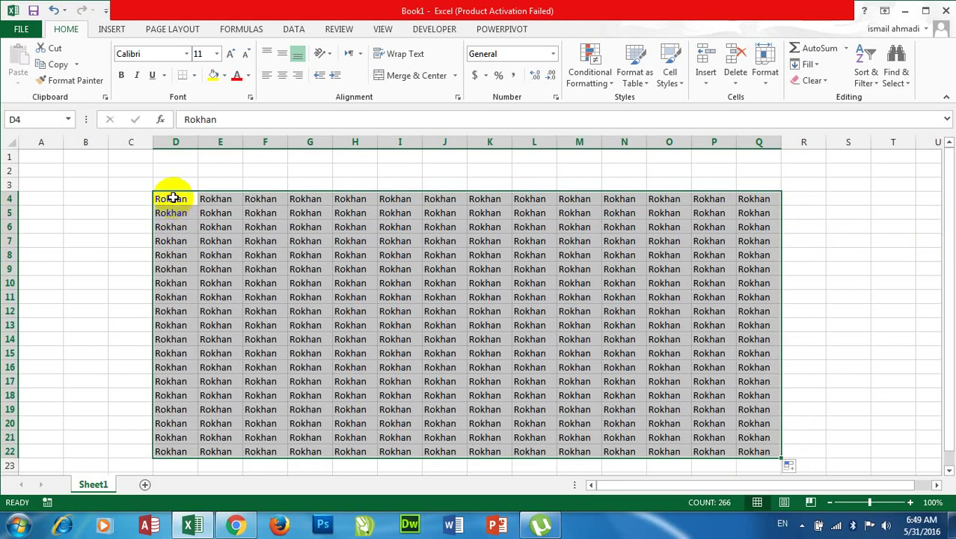
mouse_move(171, 199)
mouse_down()
mouse_move(172, 299)
mouse_move(26, 299)
mouse_up()
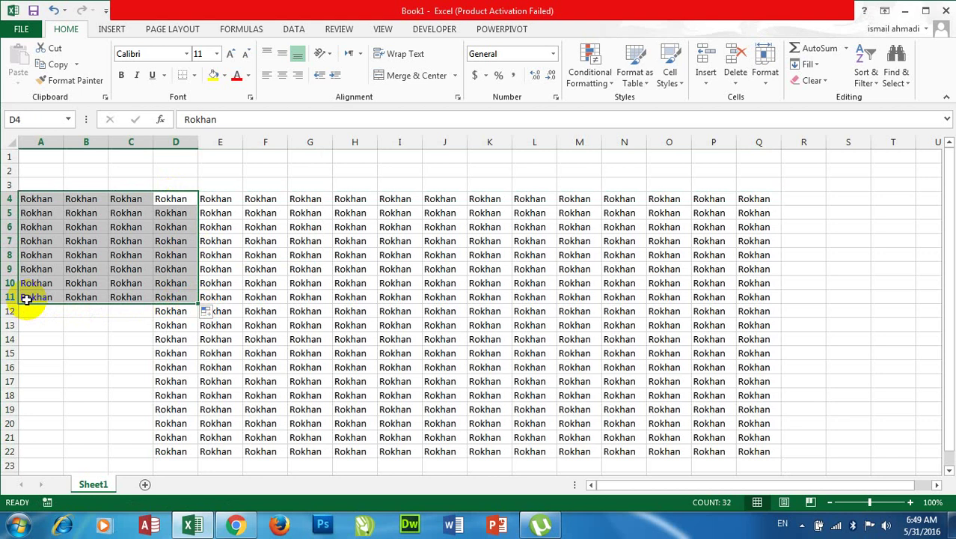
key(ctrl+a)
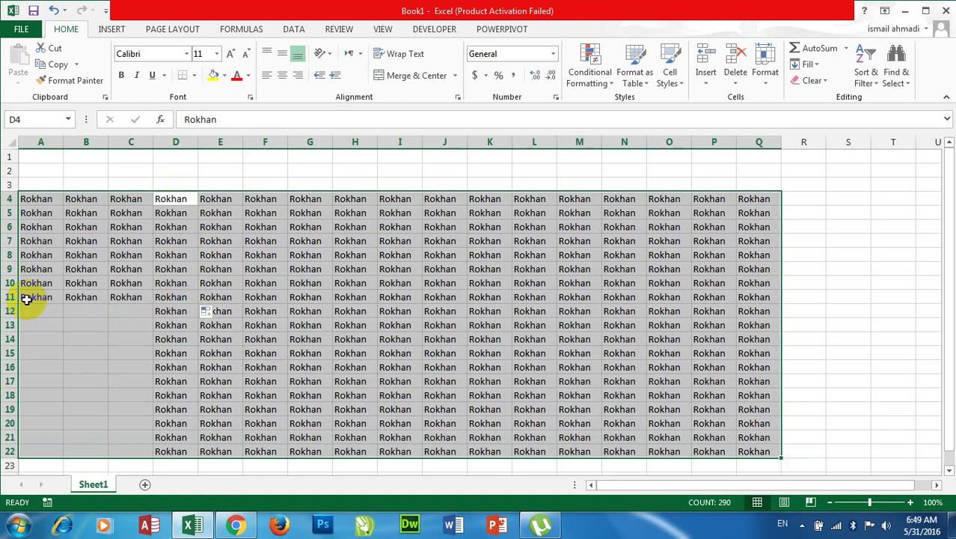
key(Delete)
- Fill every cell of B4:G12 with asad using Ctrl+Enter
click(193, 228)
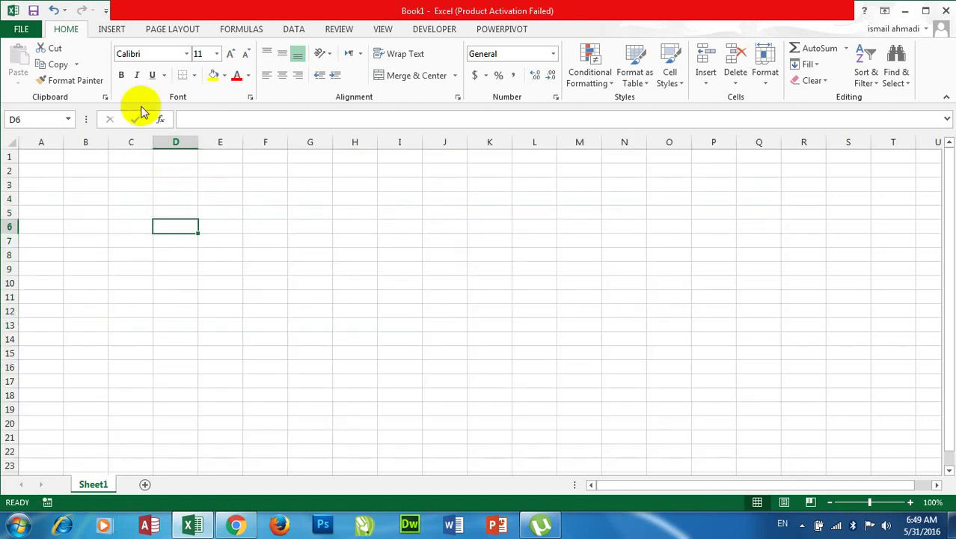
drag(86, 198, 306, 314)
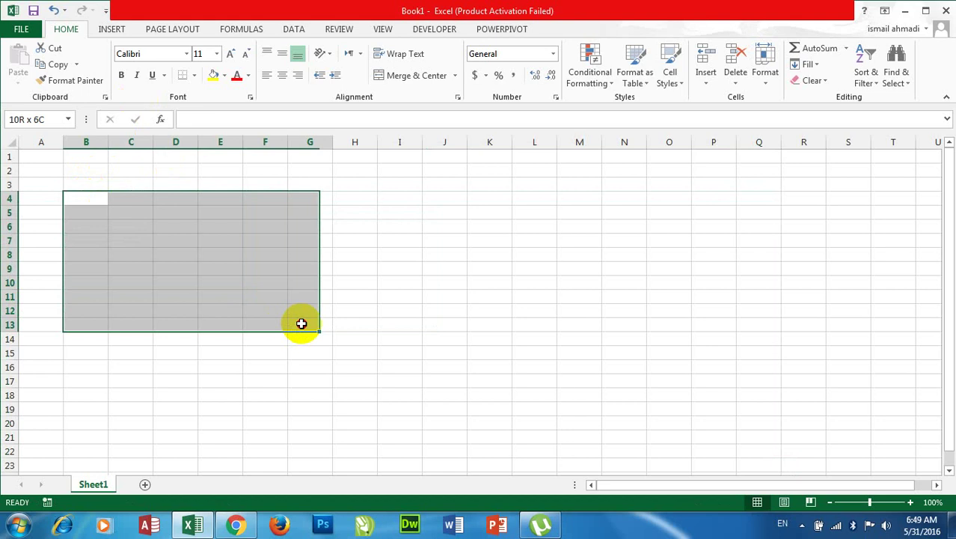
text(asad)
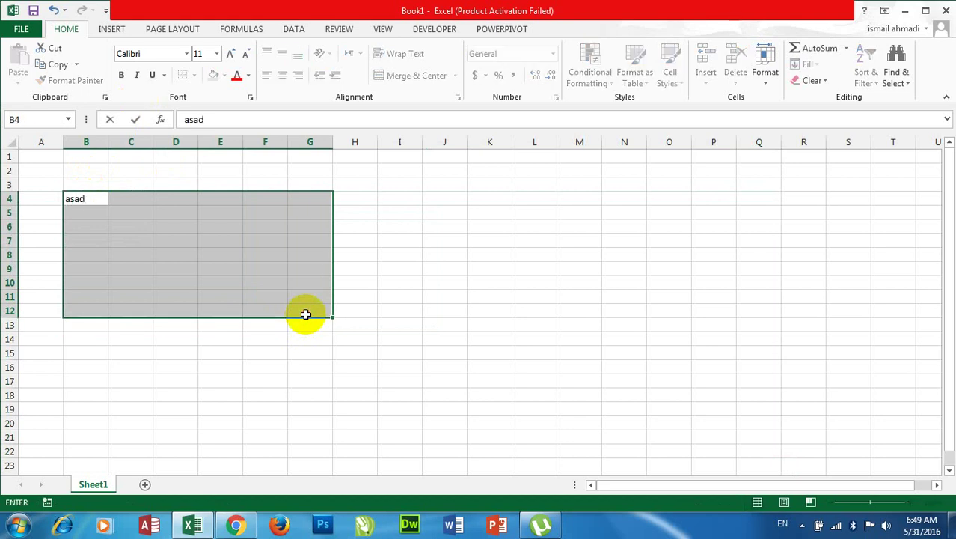
key(ctrl+Return)
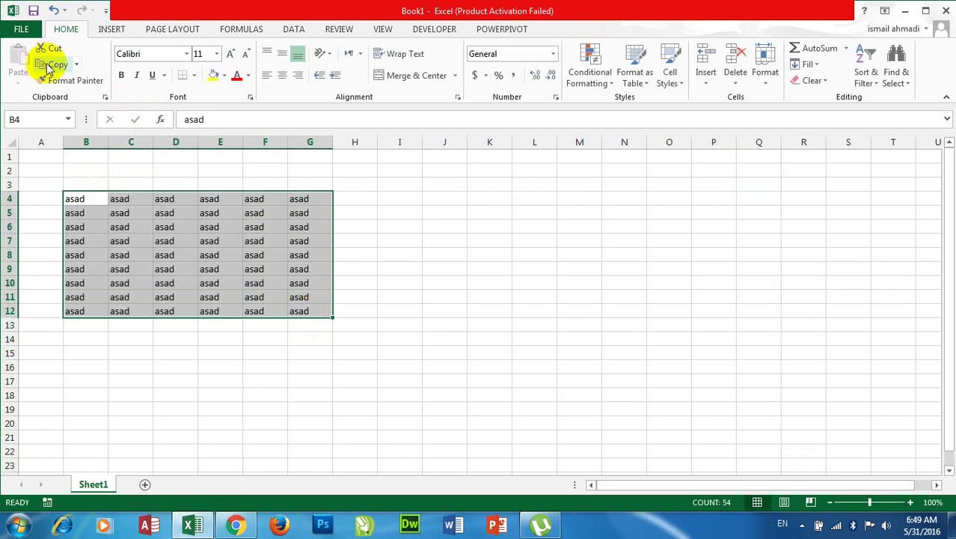
- Copy the asad block into a new Sheet2 at D5, then return to Sheet1
click(47, 64)
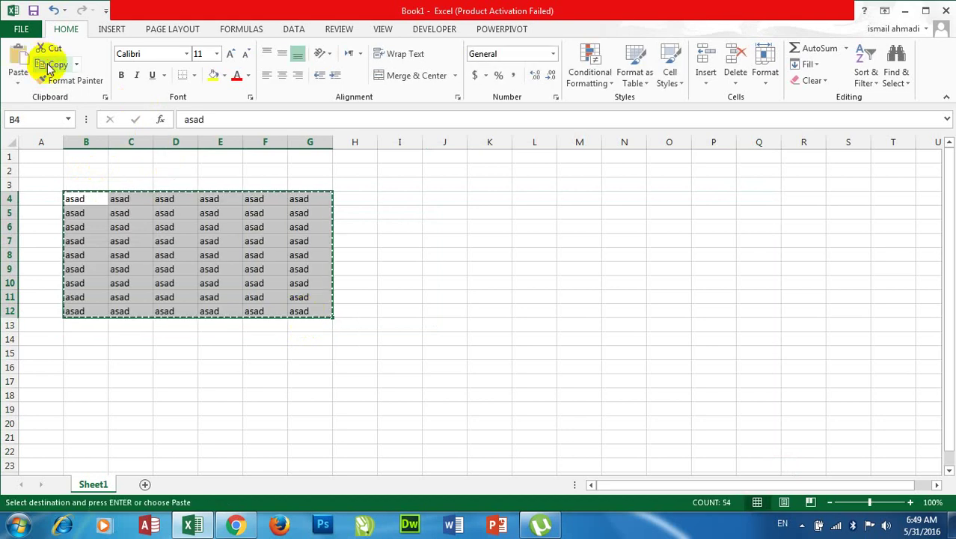
click(145, 484)
click(175, 212)
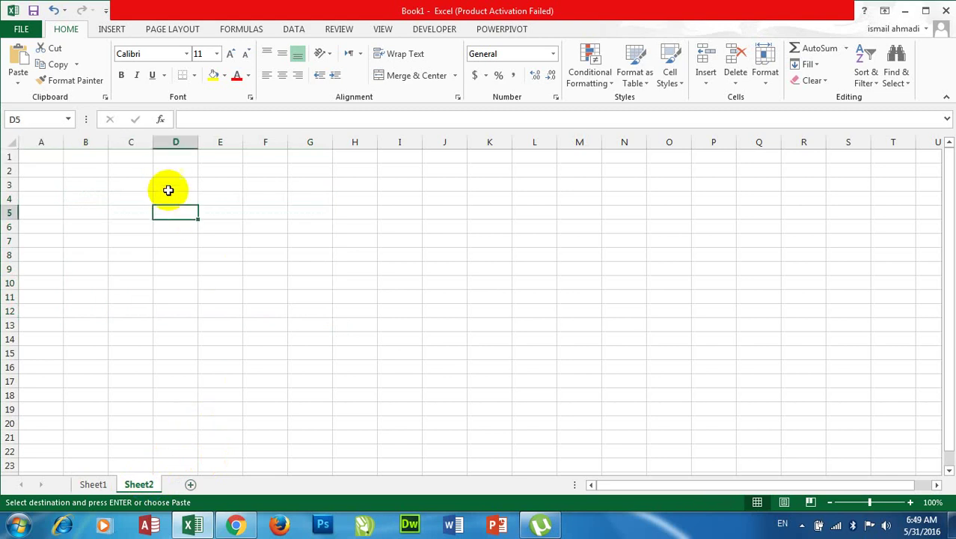
click(18, 60)
click(578, 296)
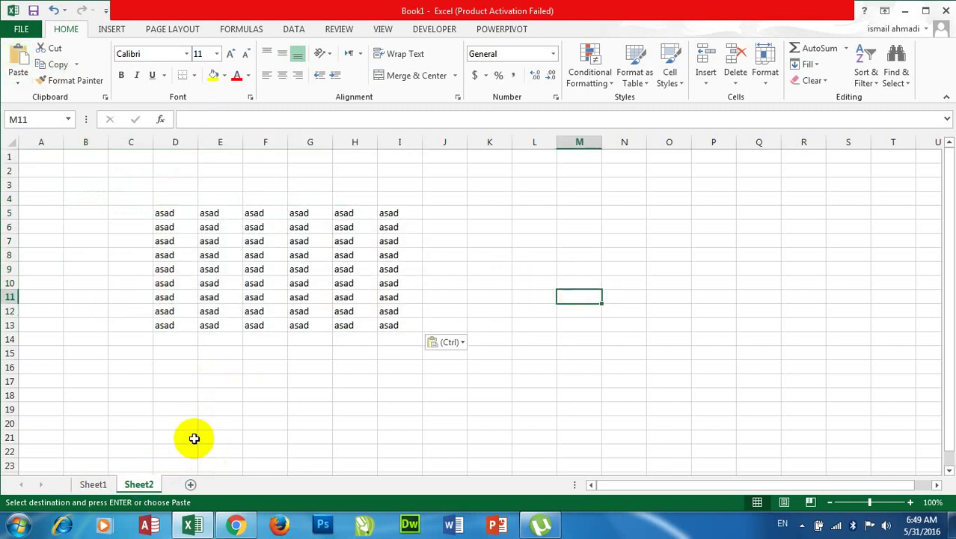
click(93, 484)
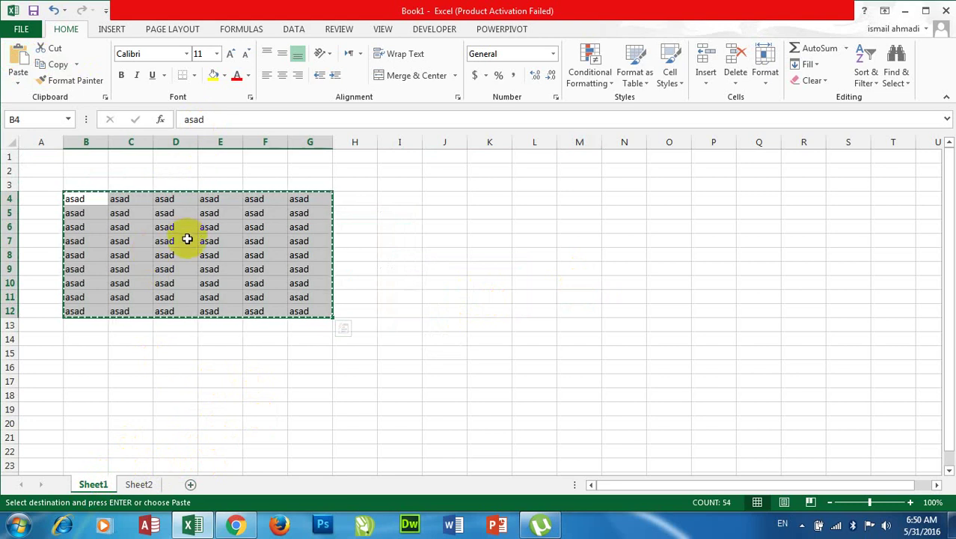
key(Escape)
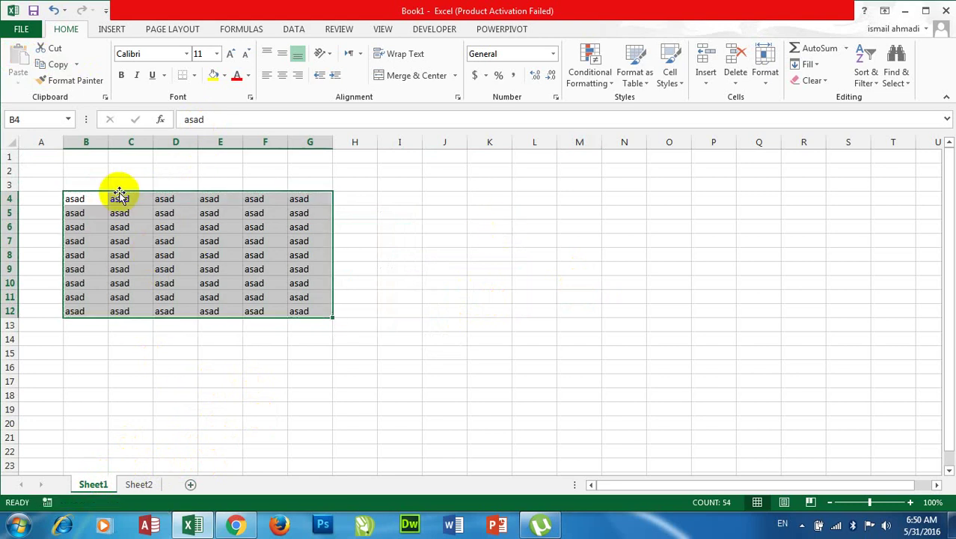
- Copy the asad block as a picture and paste it onto Sheet2 at L7
click(76, 64)
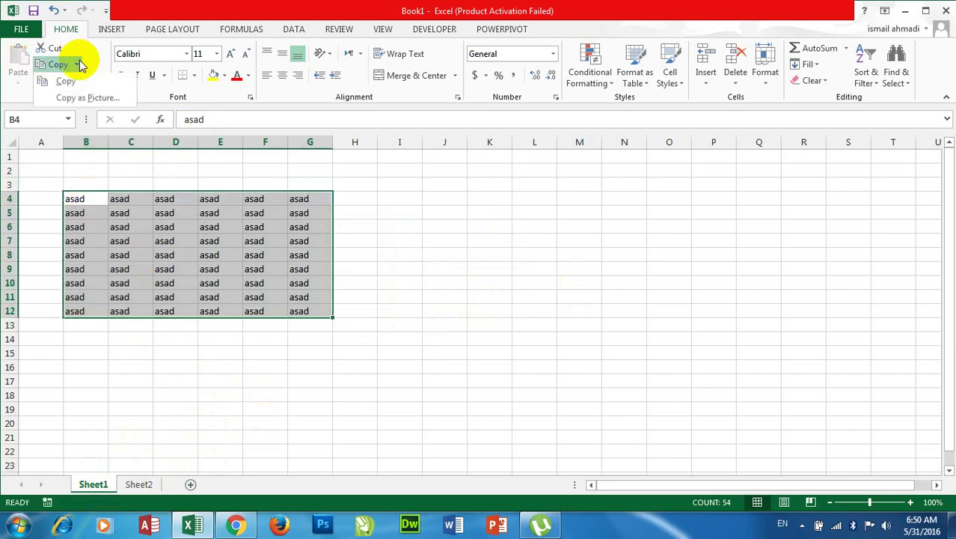
click(88, 99)
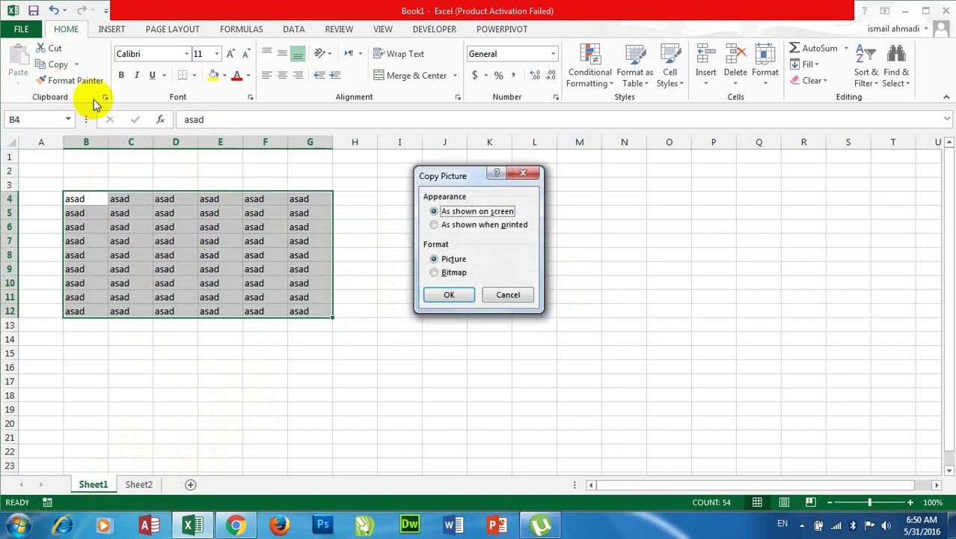
click(439, 295)
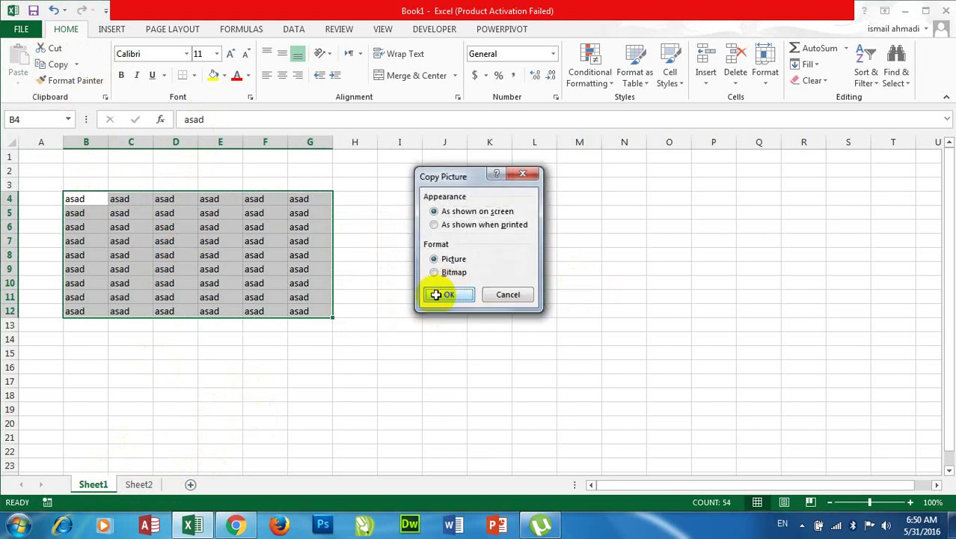
click(144, 484)
click(540, 241)
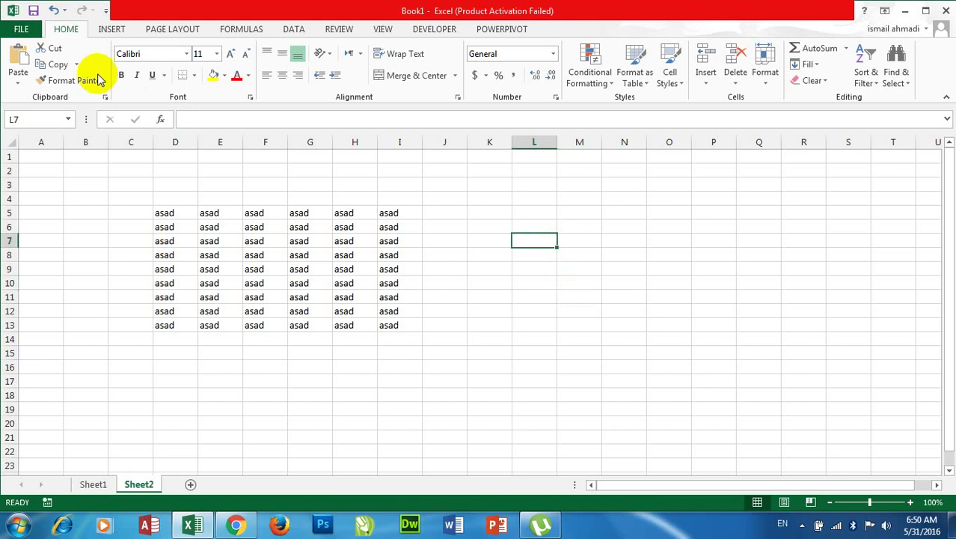
click(17, 54)
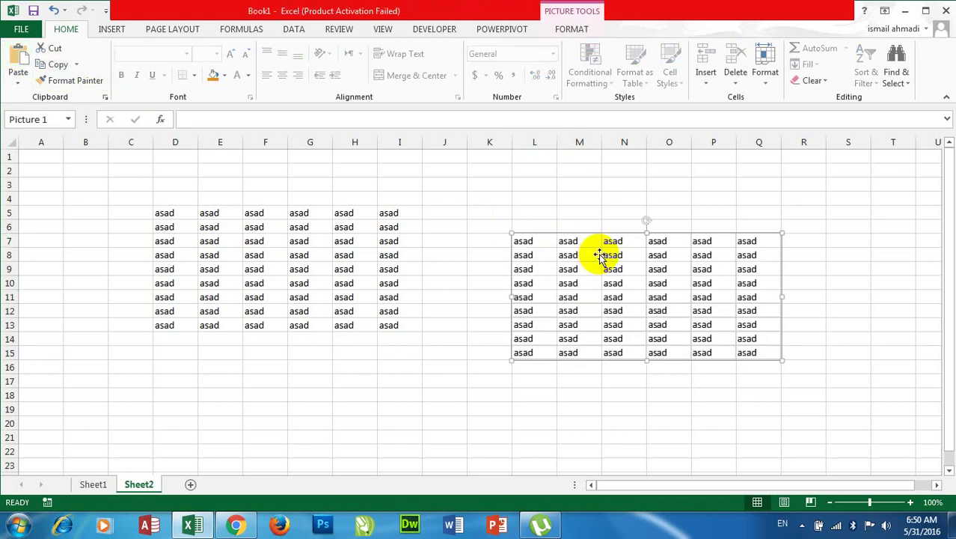
- Reposition the picture, undo an accidental rotation, and enlarge it to span about K6:Q16
mouse_move(611, 273)
mouse_down()
mouse_move(613, 303)
mouse_move(564, 228)
mouse_move(536, 266)
mouse_up()
click(298, 266)
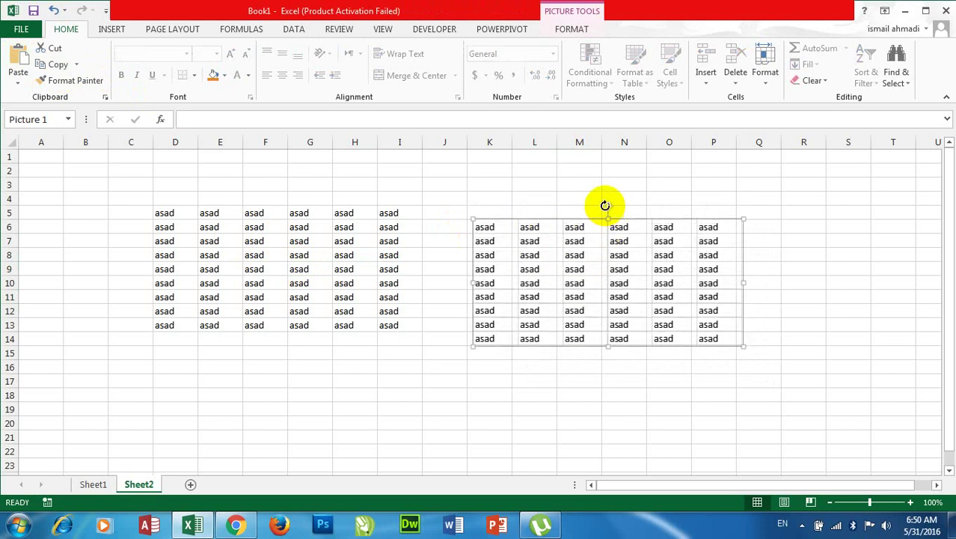
drag(607, 206, 626, 205)
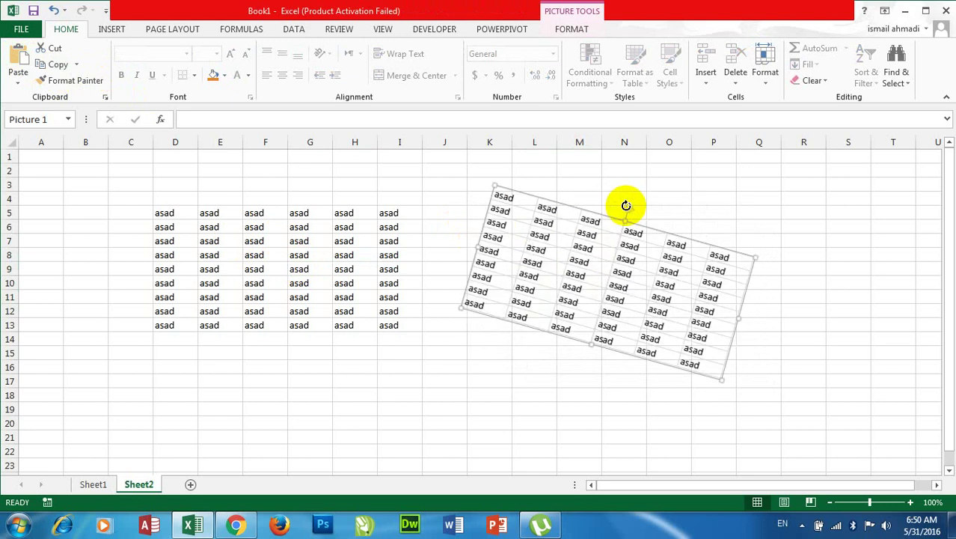
key(ctrl+z)
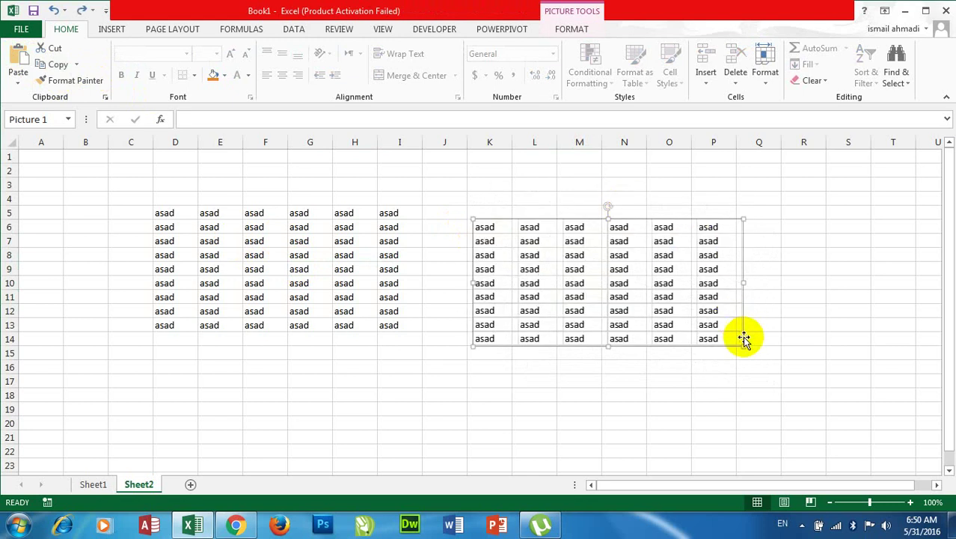
drag(743, 344, 787, 367)
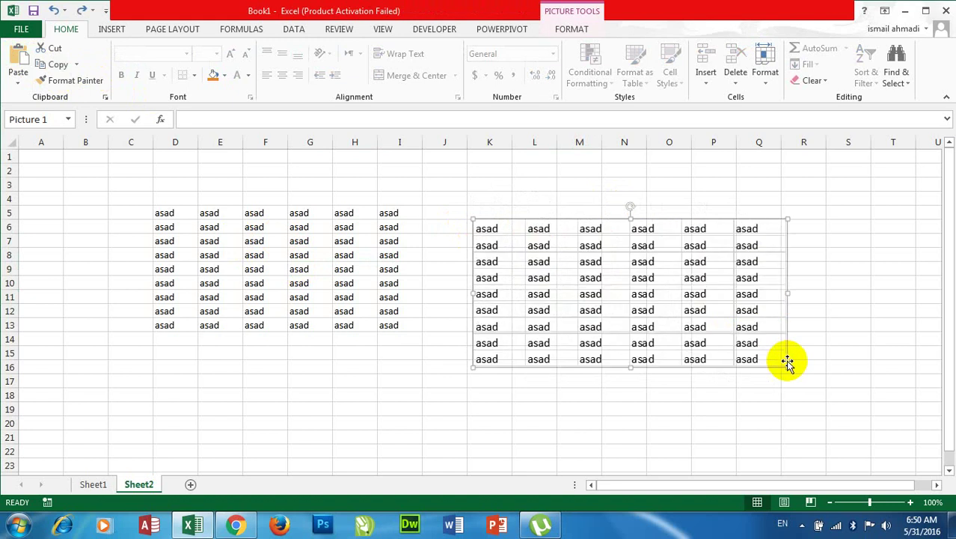
- Give the asad picture a tilted perspective picture style
click(572, 30)
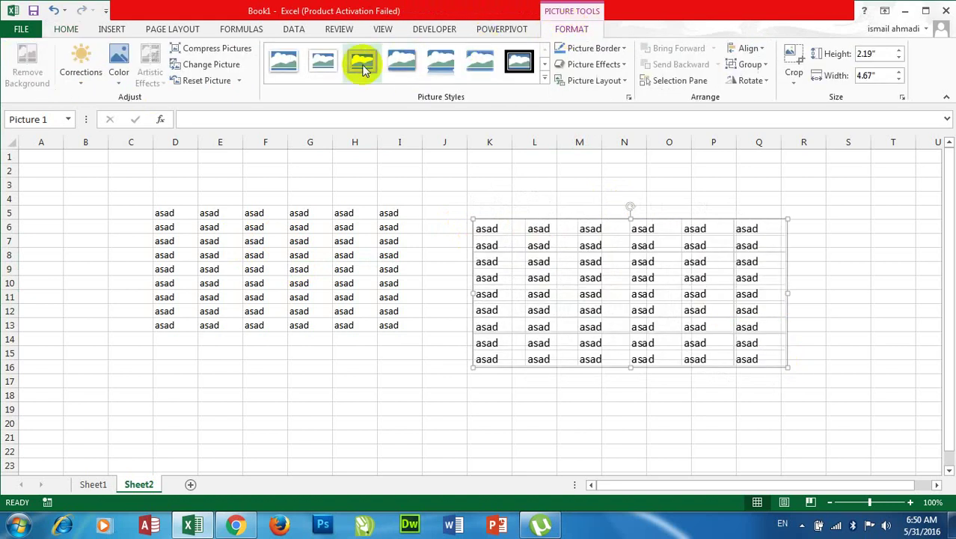
click(545, 80)
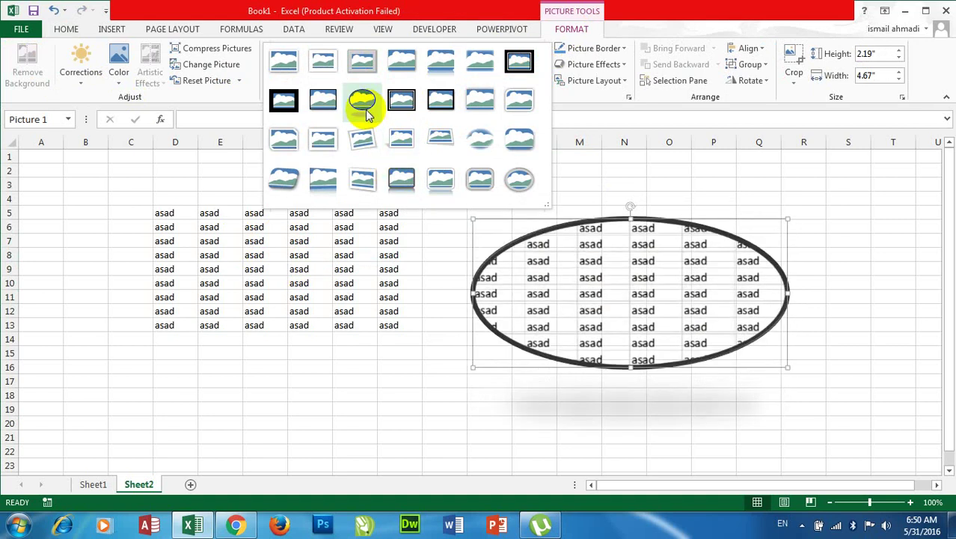
click(362, 178)
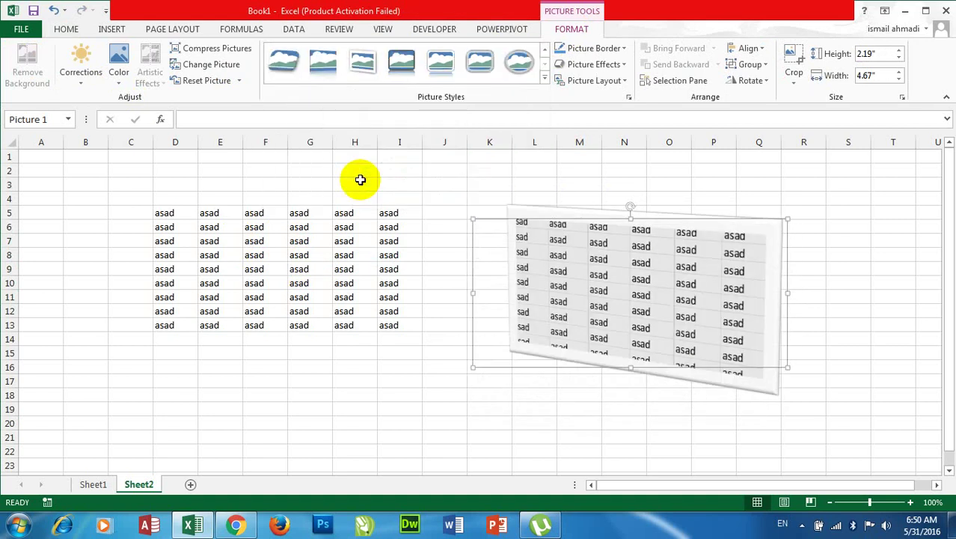
click(463, 195)
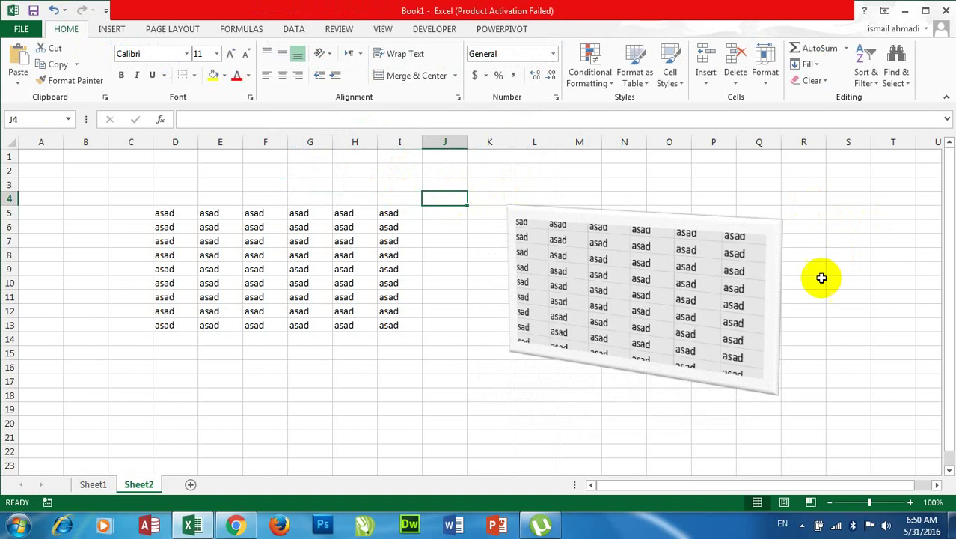
- Enlarge the picture to 2.87" by 6.09", then delete it from Sheet2
click(773, 303)
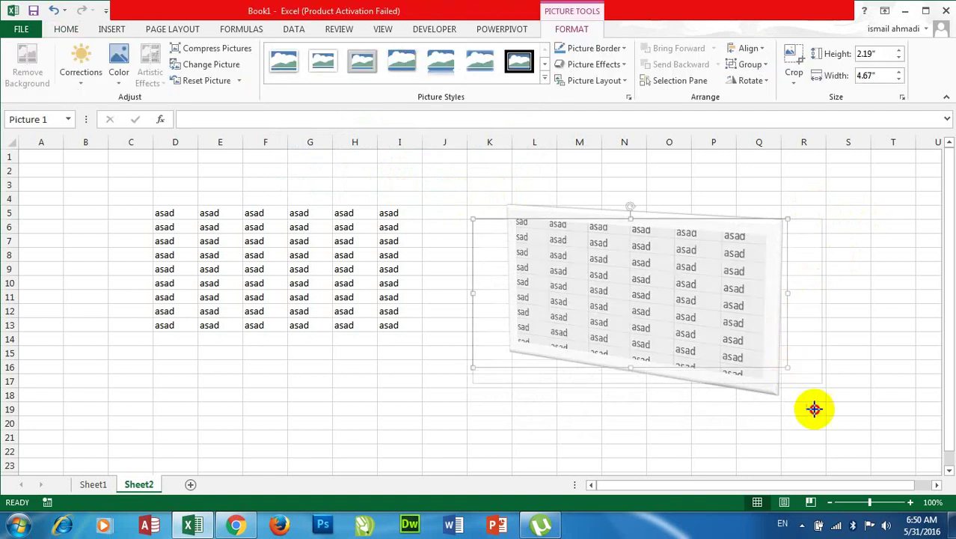
drag(788, 368, 813, 412)
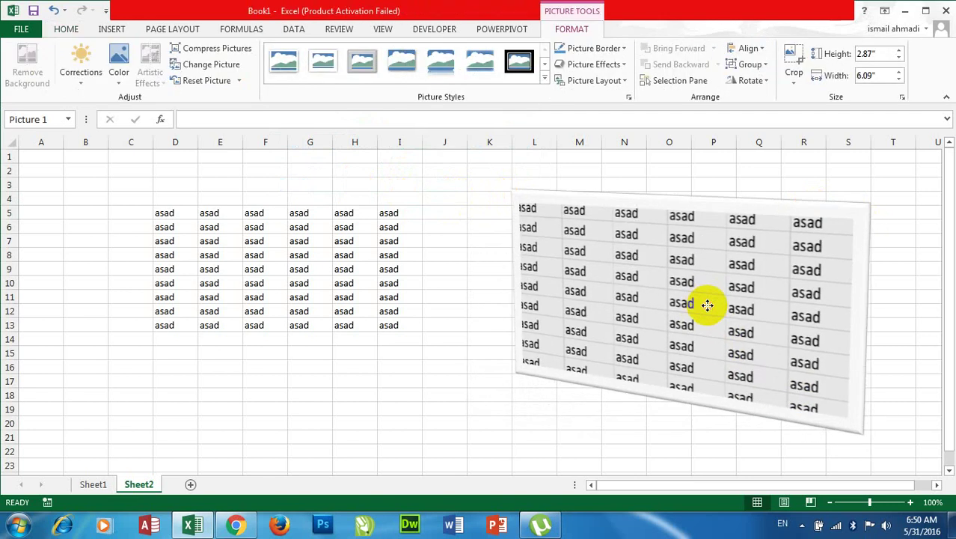
click(707, 305)
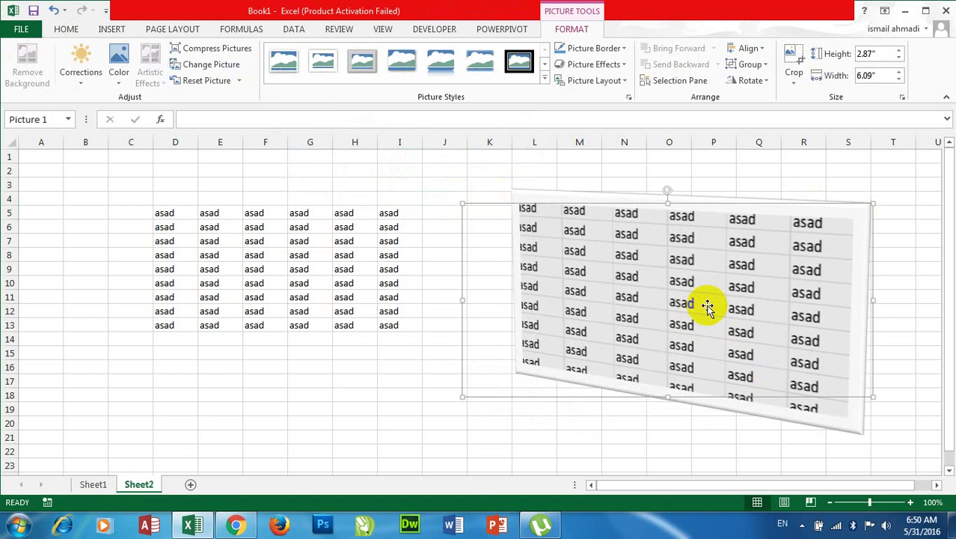
click(478, 272)
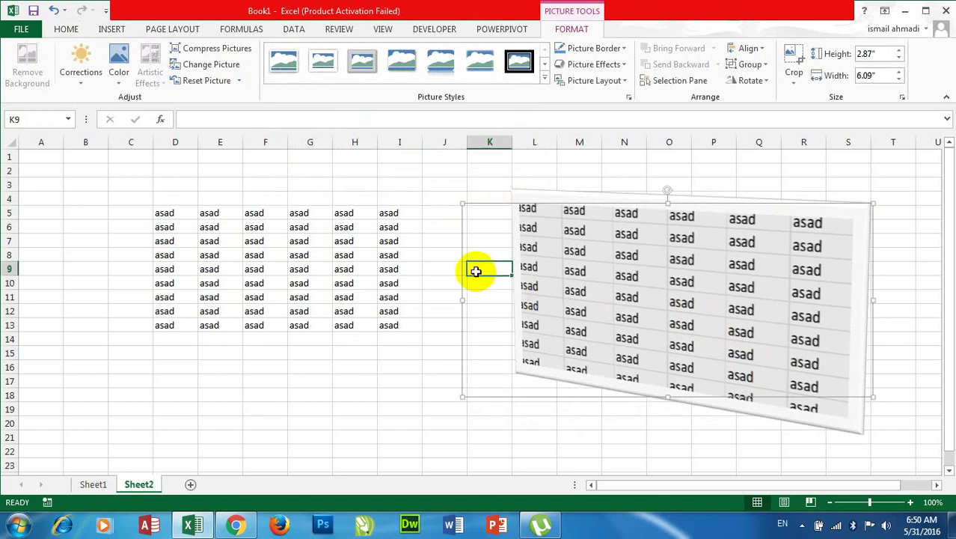
click(657, 202)
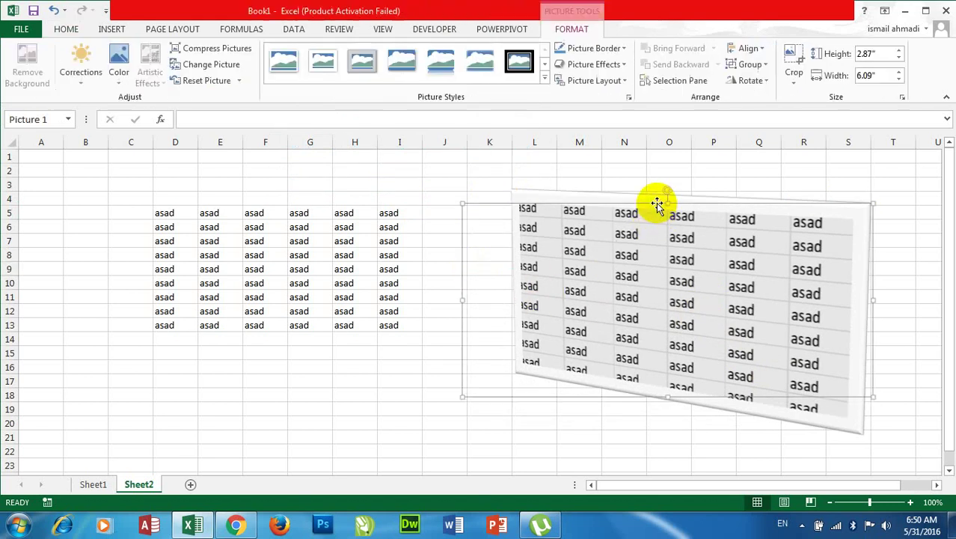
key(Delete)
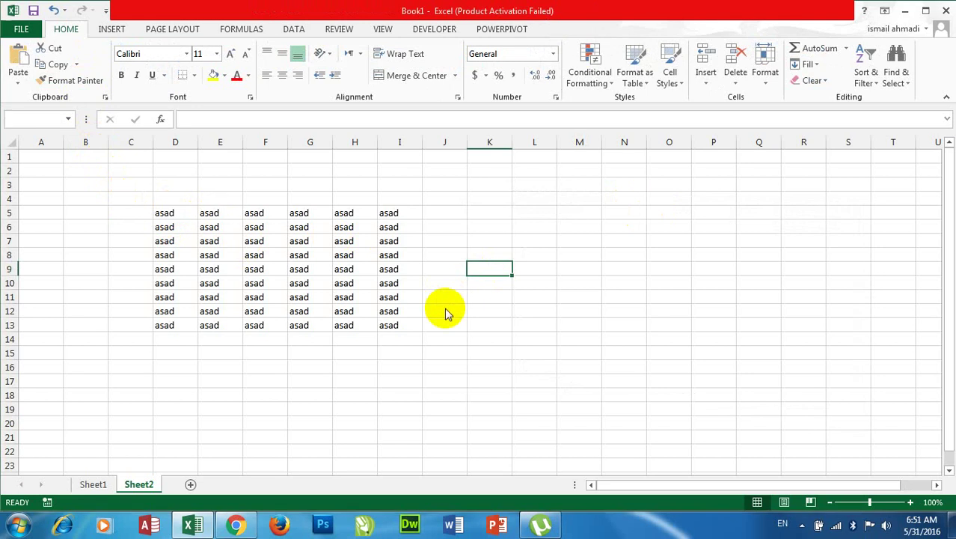
- Close Book1 without saving and create a new blank workbook
key(ctrl+w)
key(Tab)
key(Return)
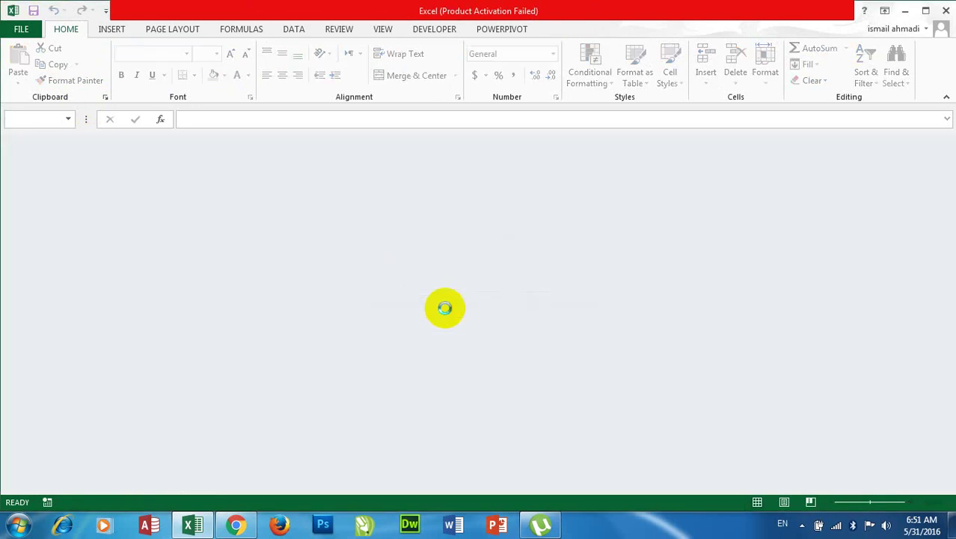
key(ctrl+n)
- Merge and centre E1:M3 and enter the title 'Rokhan Computer Center'
mouse_move(221, 158)
mouse_down()
mouse_move(539, 172)
mouse_move(595, 186)
mouse_up()
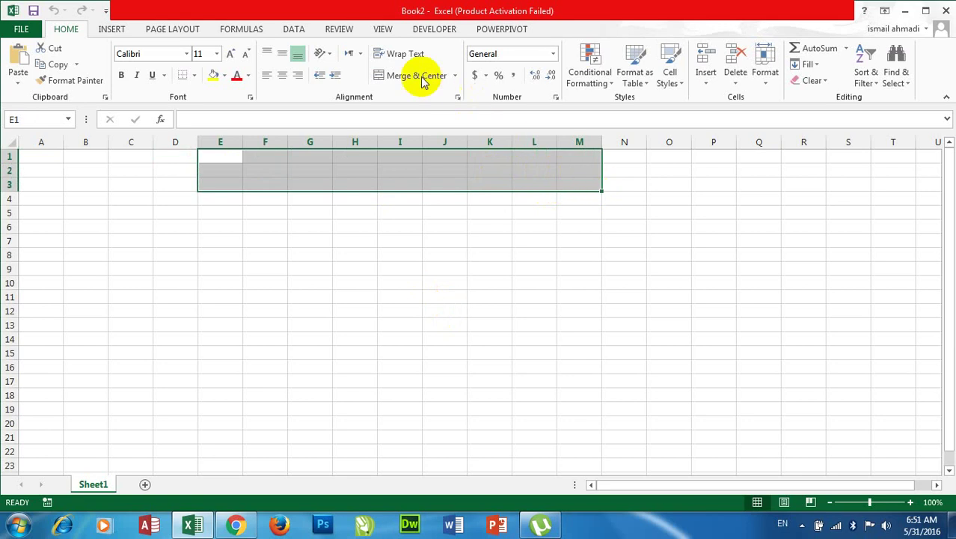
click(396, 81)
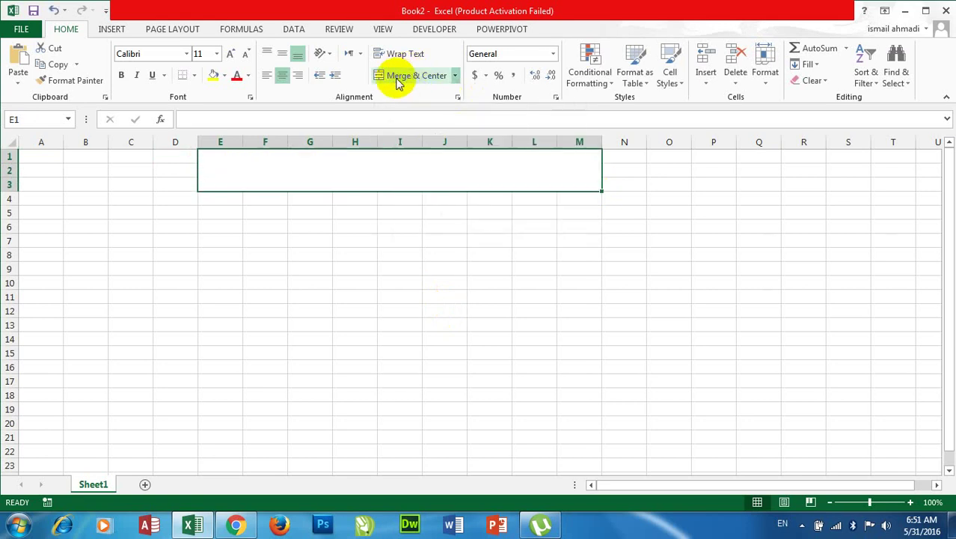
text(R)
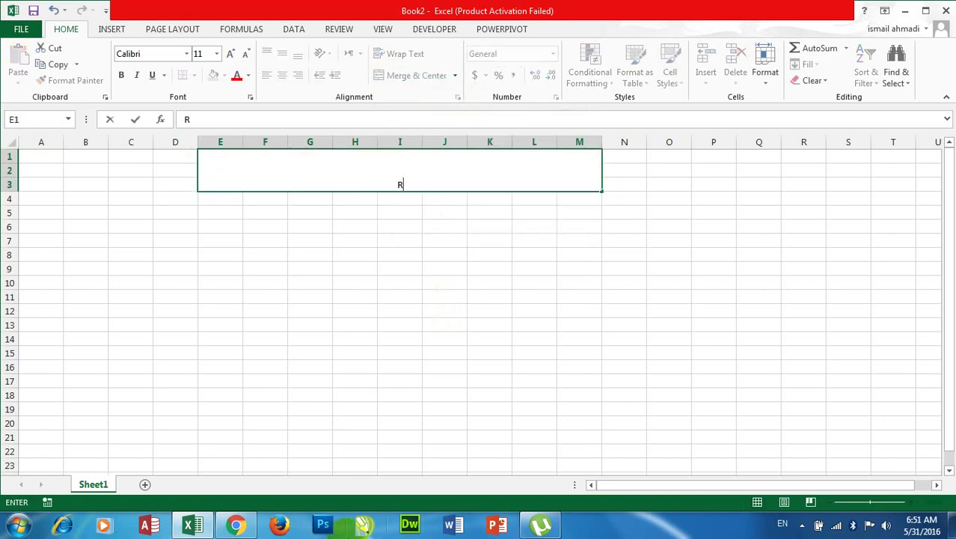
text(okh)
text(an Comute)
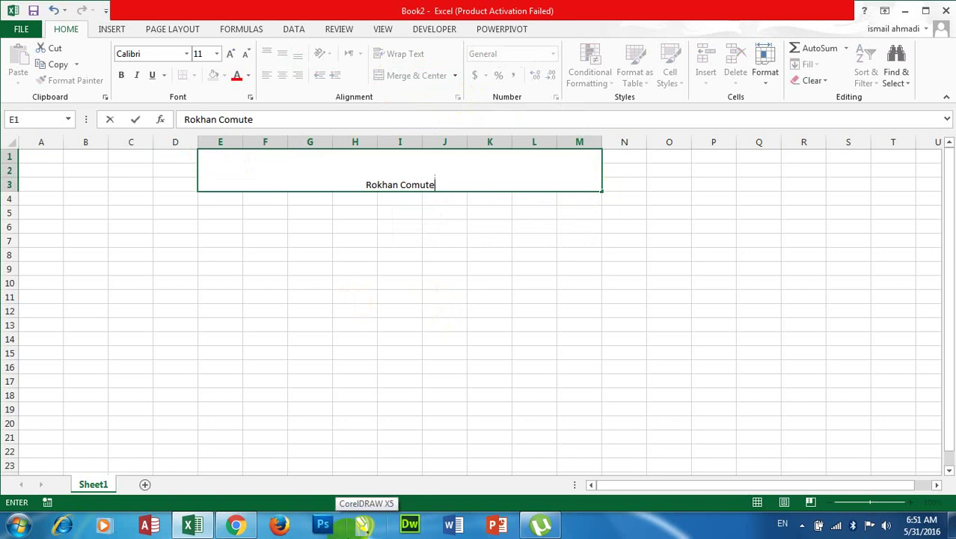
text(ente)
key(BackSpace)
key(BackSpace)
key(BackSpace)
key(BackSpace)
text(p)
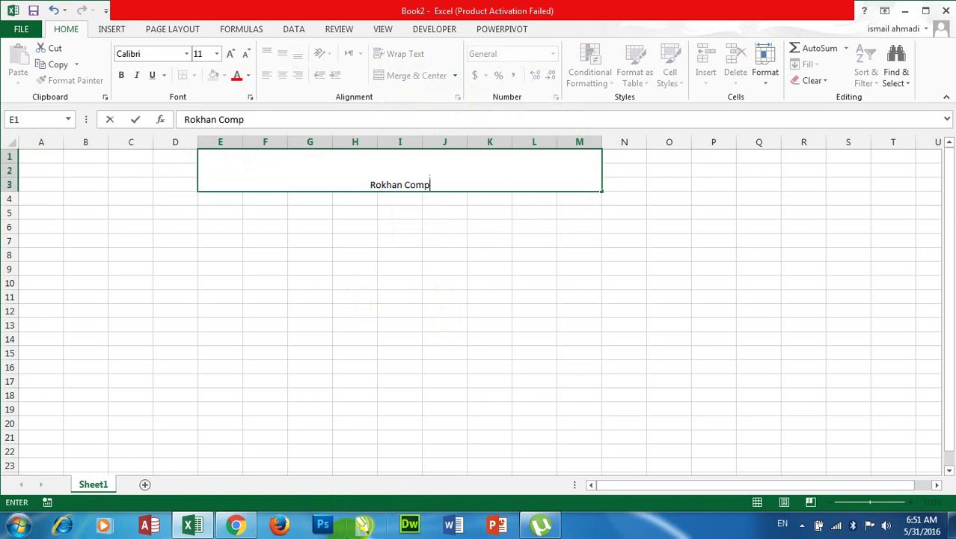
text(uter Center)
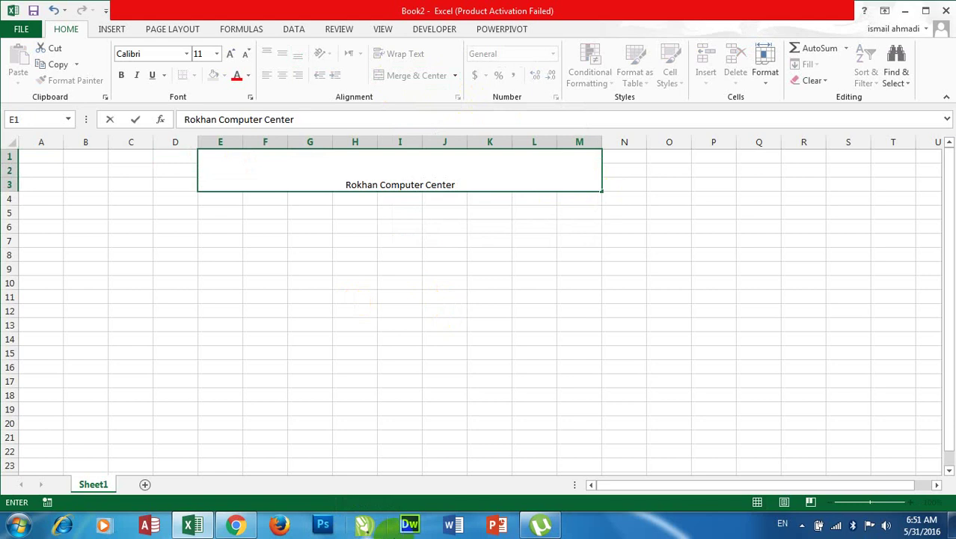
click(326, 309)
- Format the title middle-aligned, size 28, Bauhaus 93, in purple
click(383, 166)
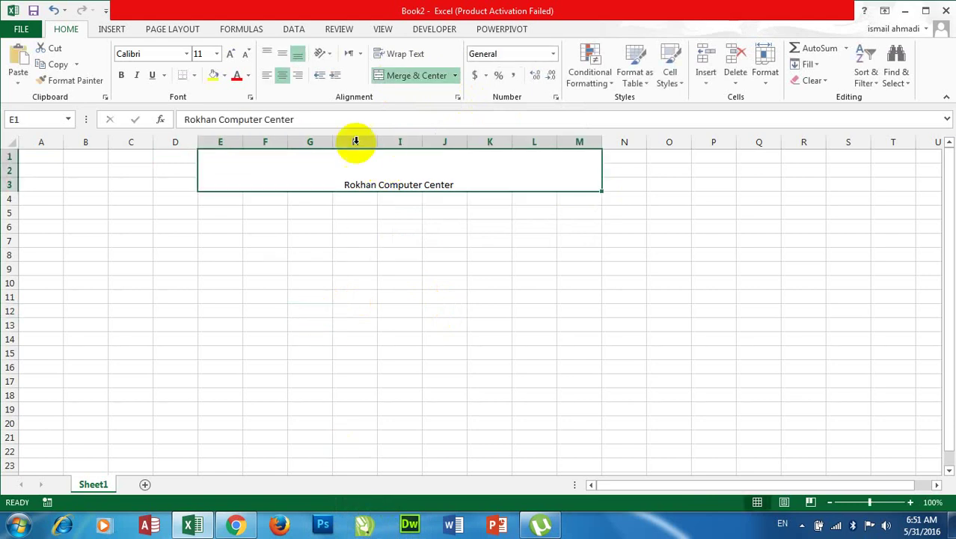
click(280, 54)
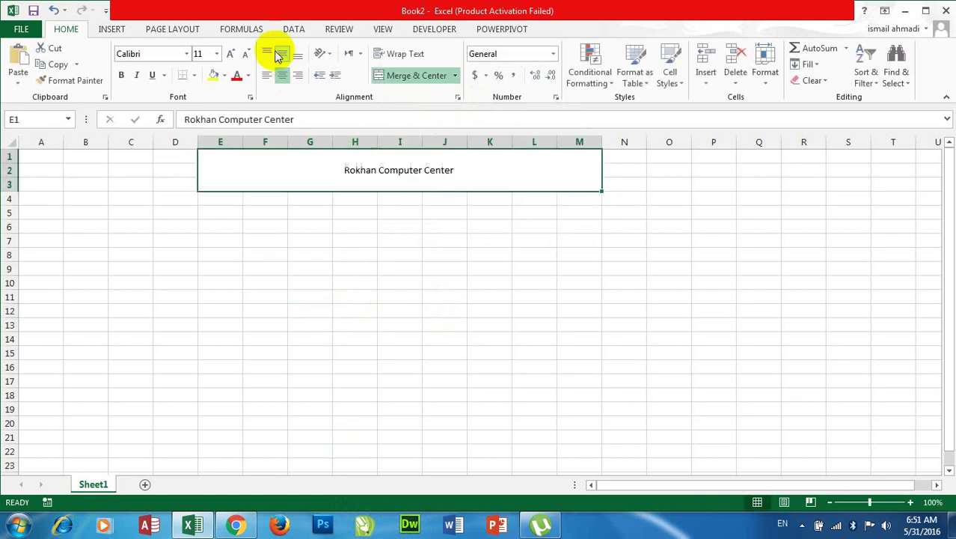
click(218, 54)
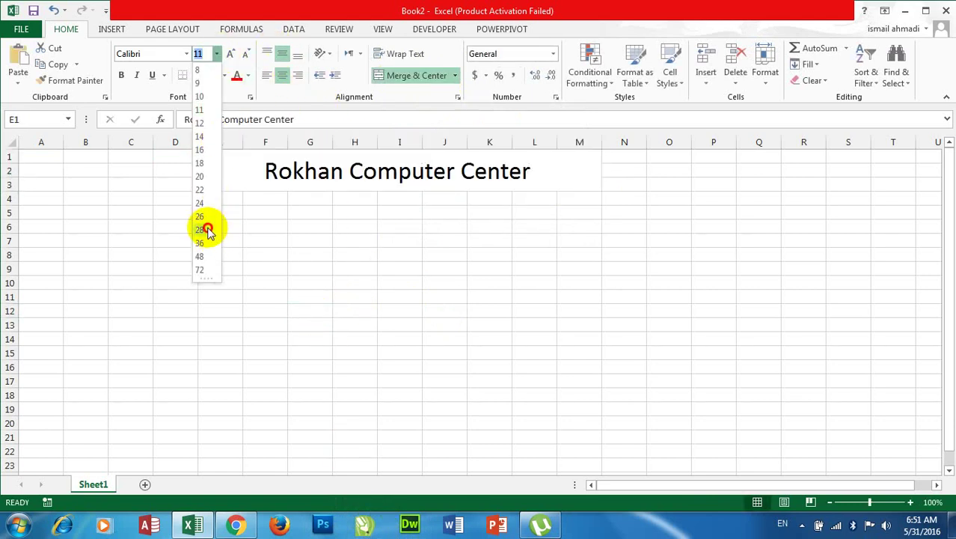
click(207, 230)
click(186, 54)
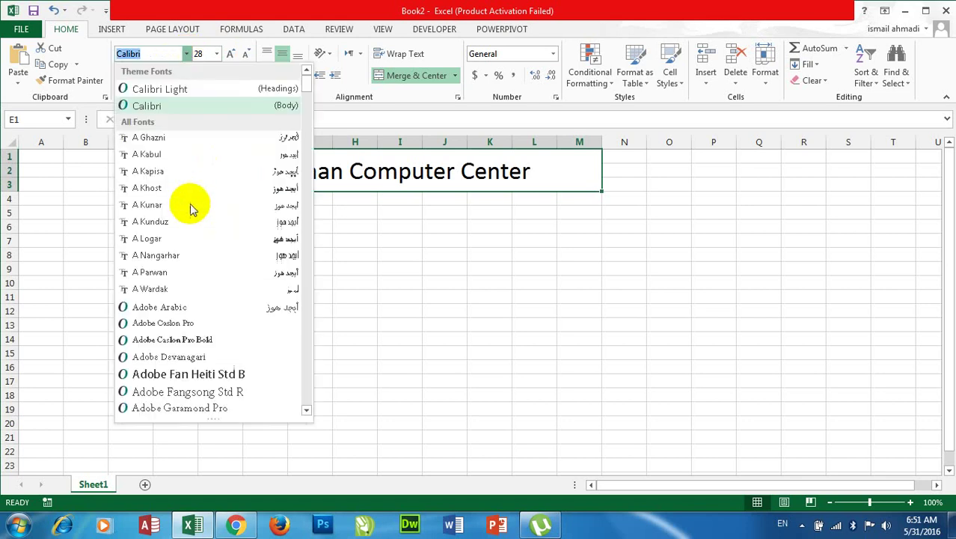
drag(307, 85, 306, 124)
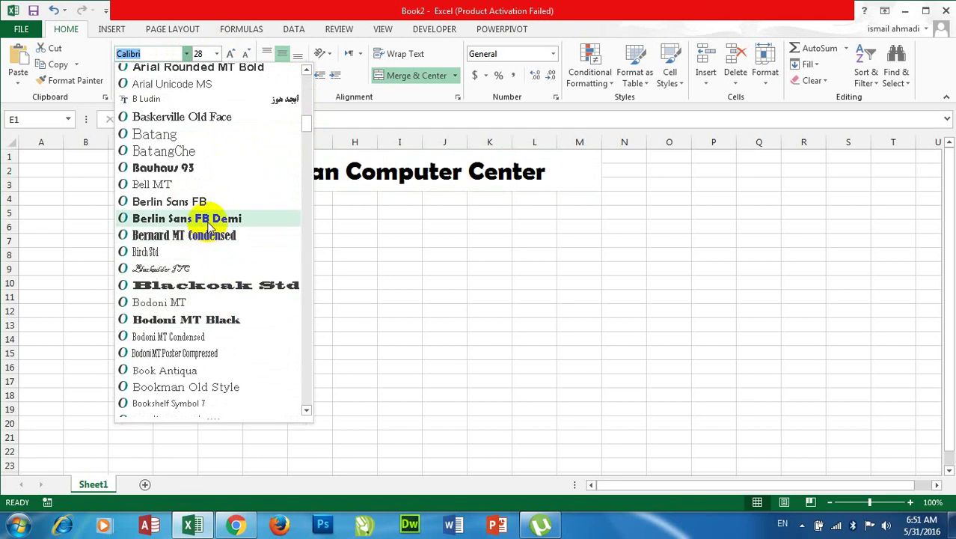
click(187, 167)
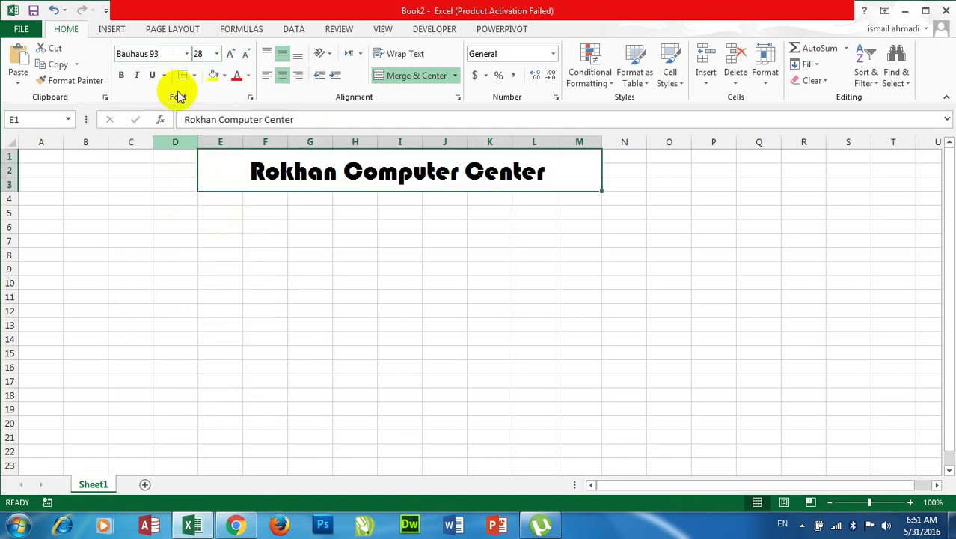
click(249, 75)
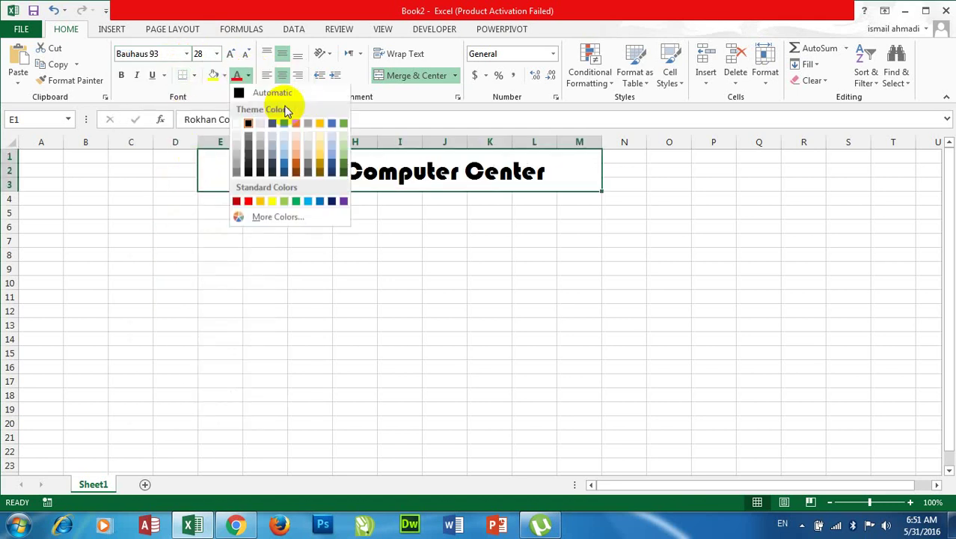
click(336, 204)
click(524, 300)
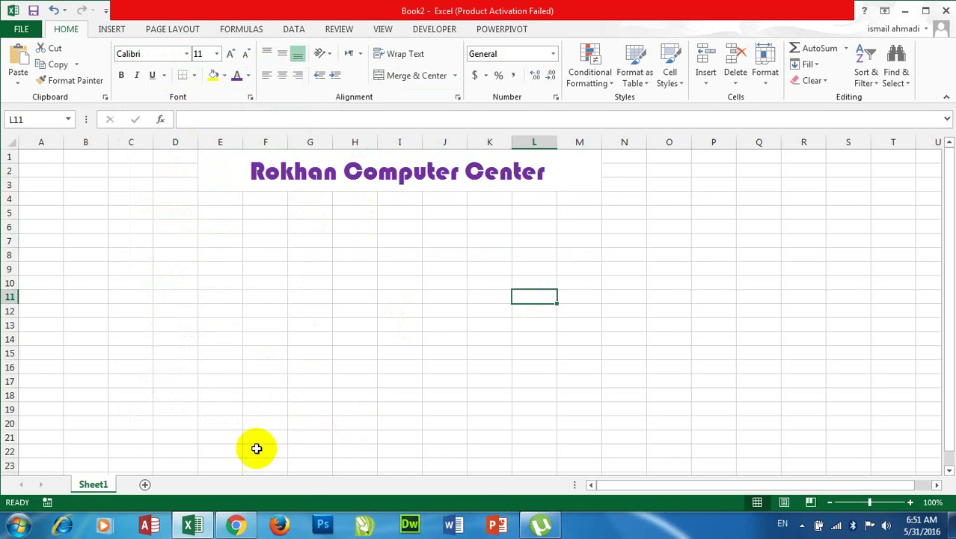
click(402, 453)
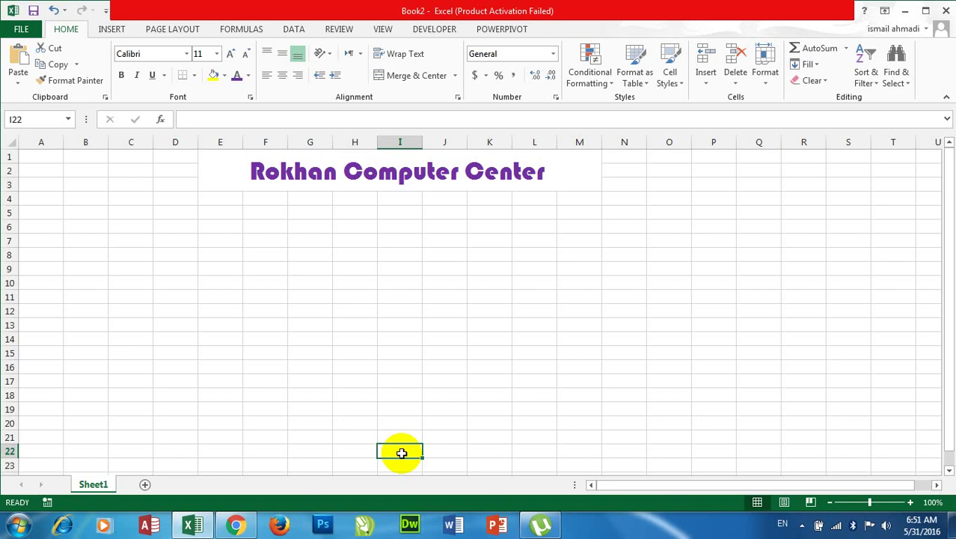
- Enter 'DIT Student List' in cell I22
text(Mst)
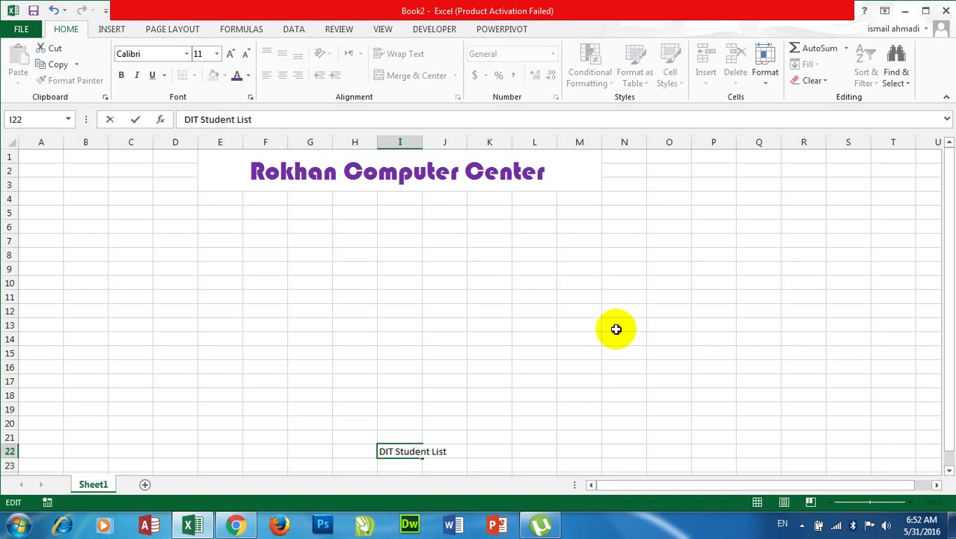
click(615, 327)
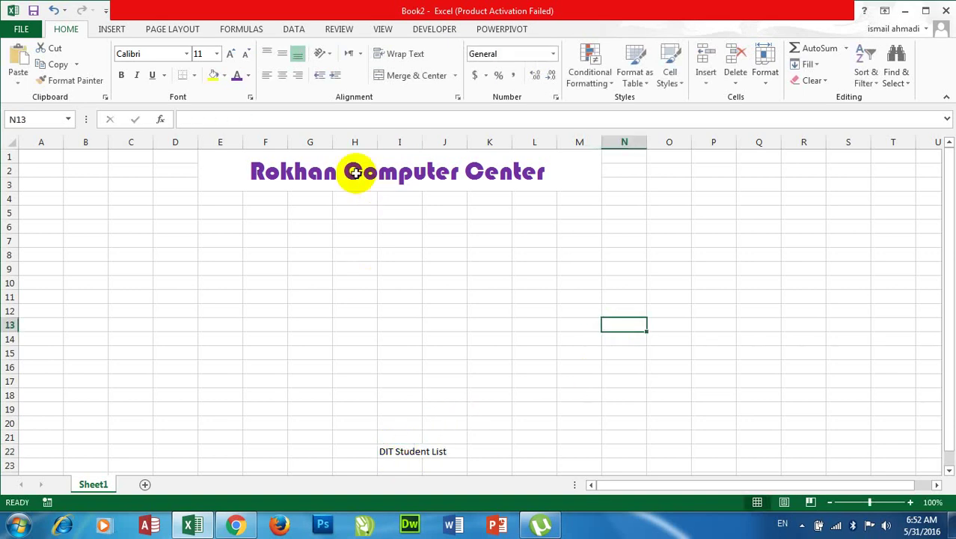
click(355, 172)
click(395, 452)
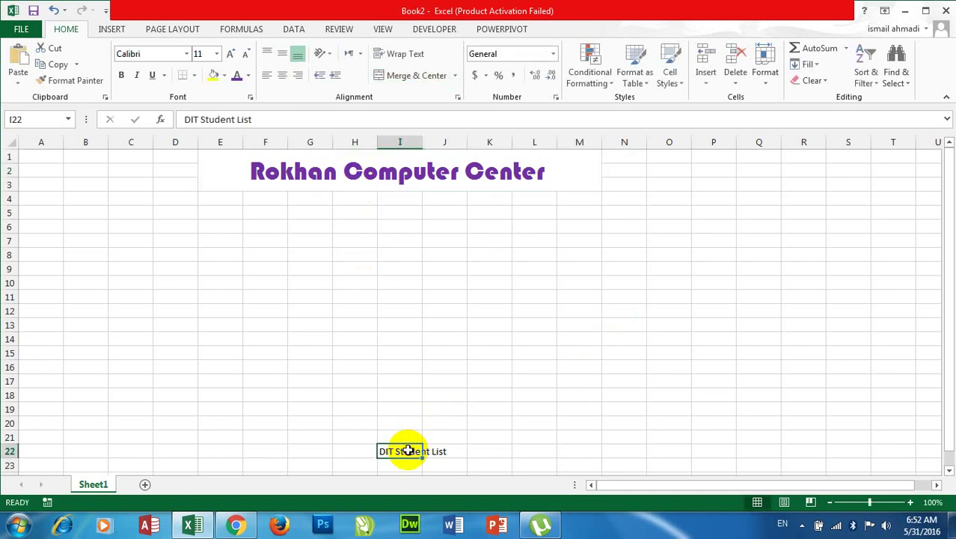
drag(278, 451, 579, 474)
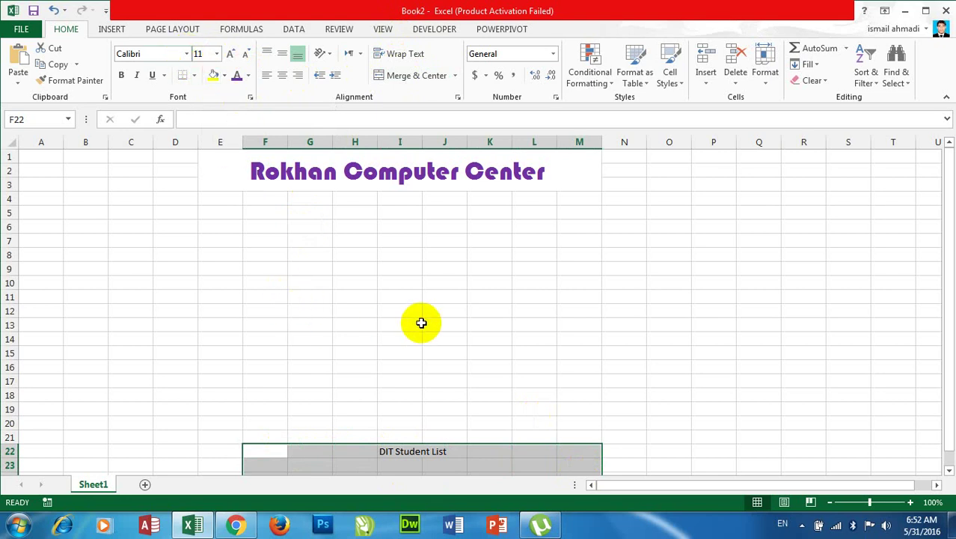
- Copy the title's purple Bauhaus 93 formatting onto DIT Student List with Format Painter
click(415, 175)
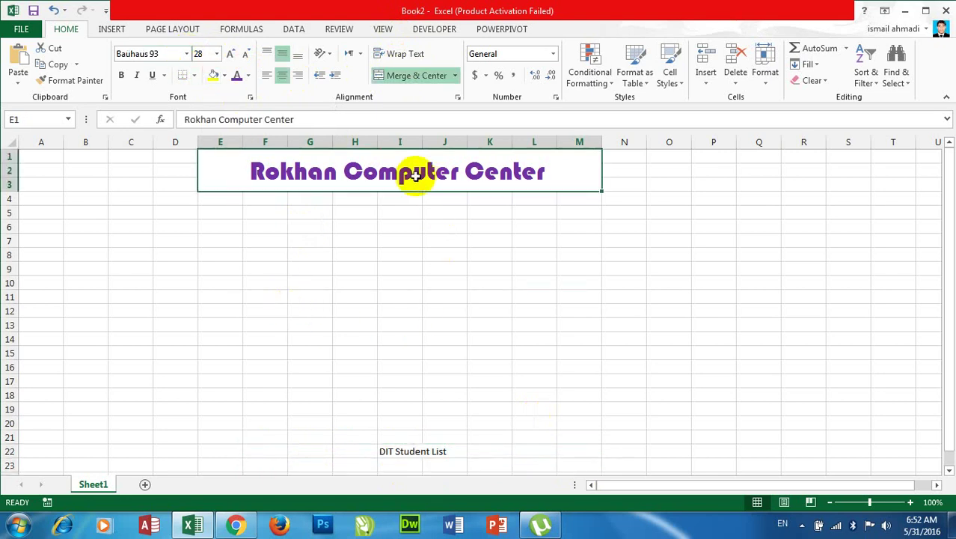
click(75, 82)
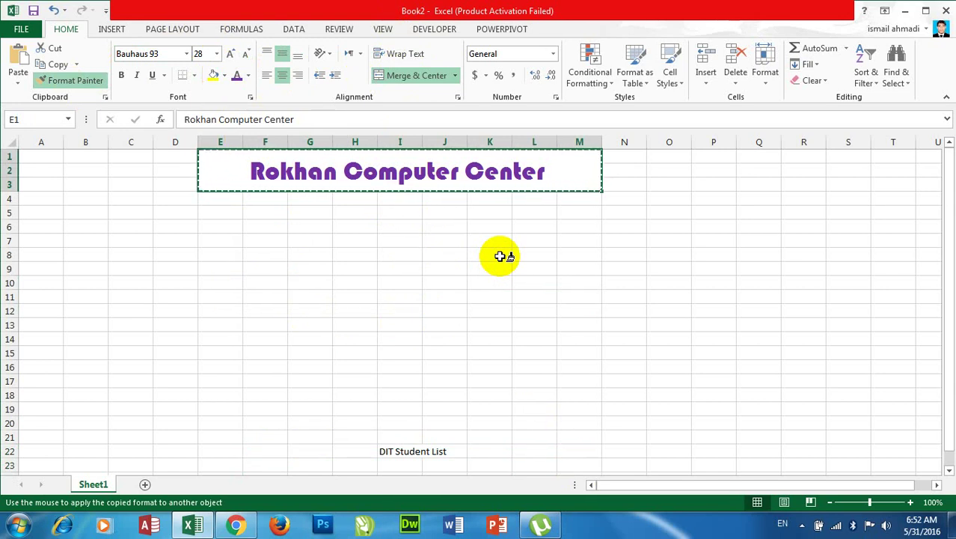
click(407, 455)
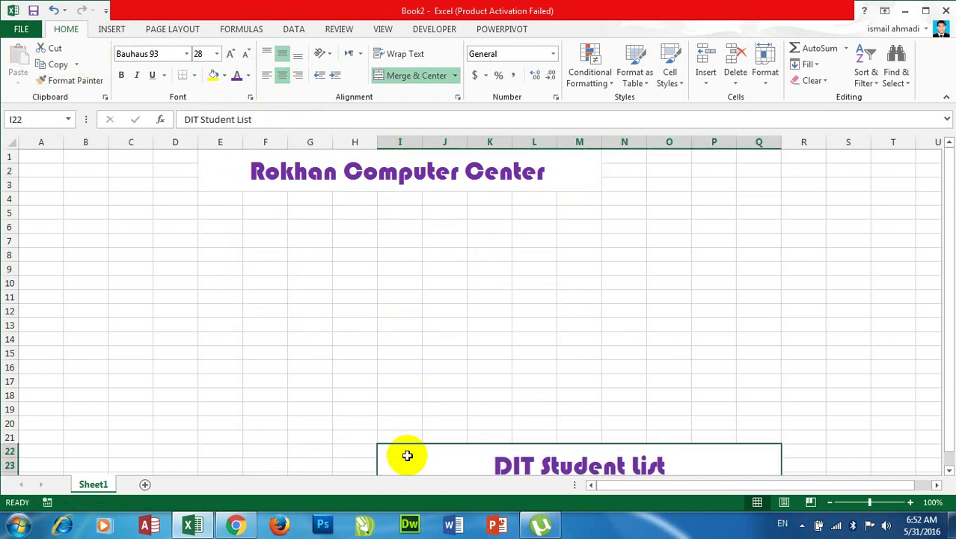
drag(949, 241, 950, 320)
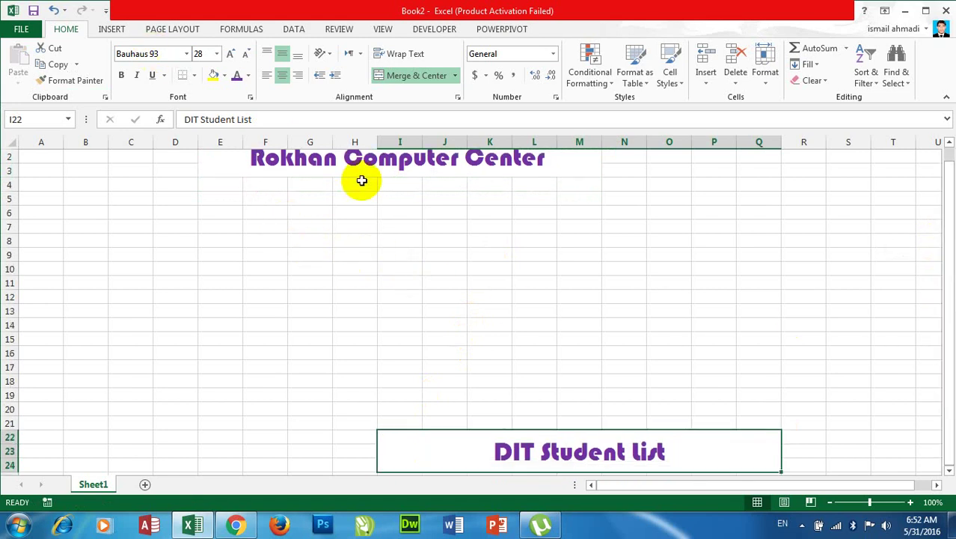
- Apply the title formatting to blocks C10:K12, C19:K21 and the block at O10
click(335, 168)
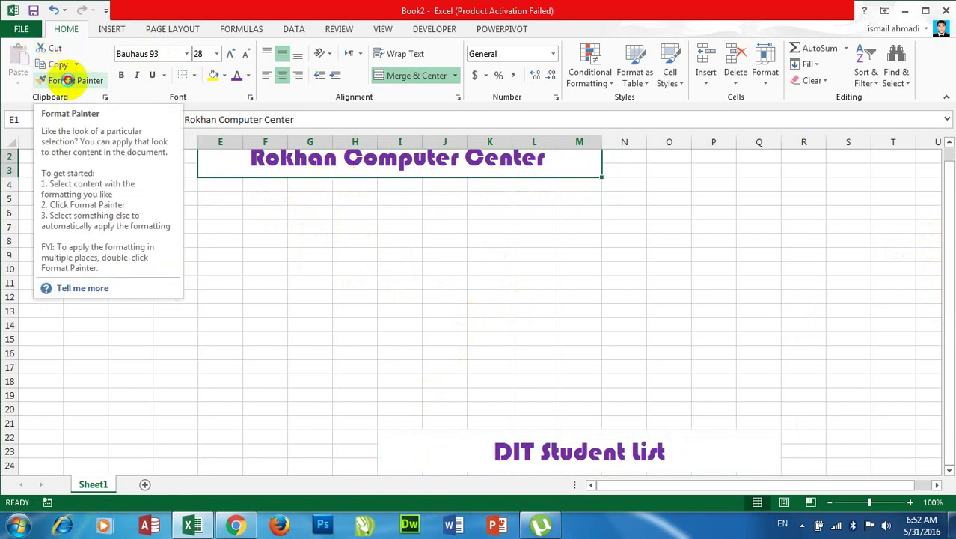
double_click(67, 80)
click(134, 267)
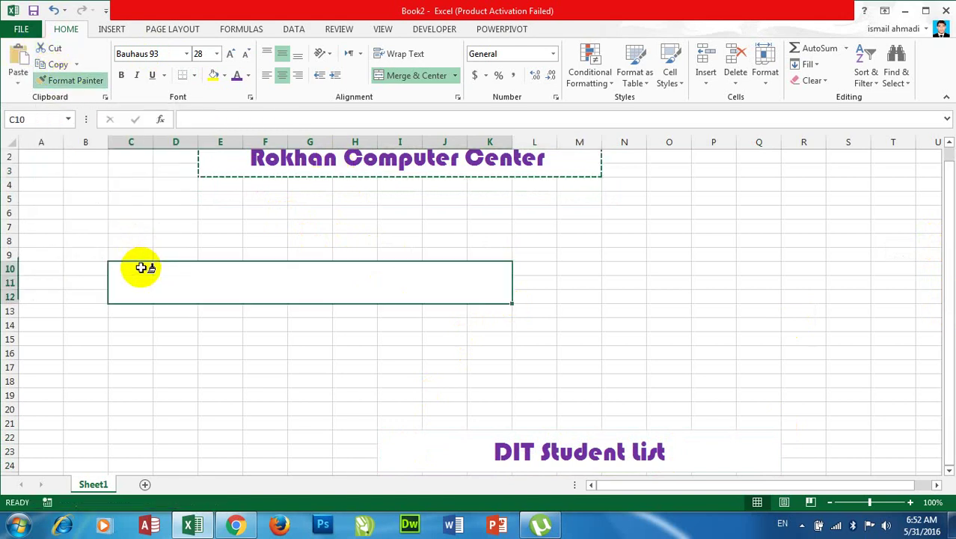
click(134, 395)
click(663, 272)
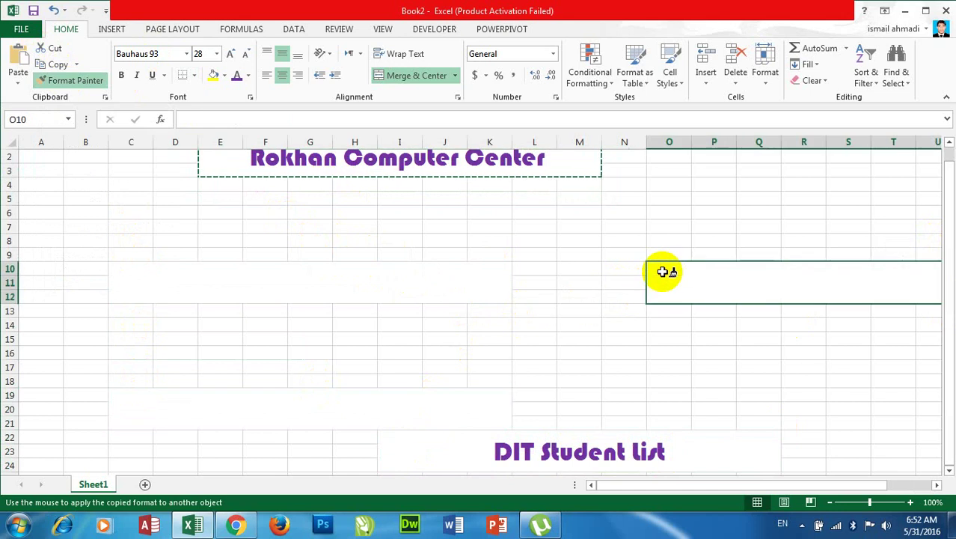
click(269, 292)
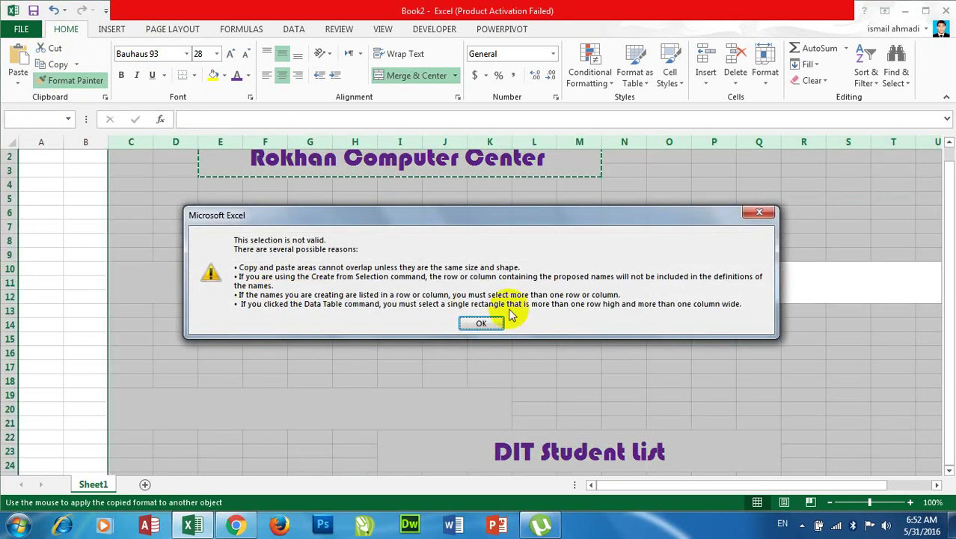
click(485, 323)
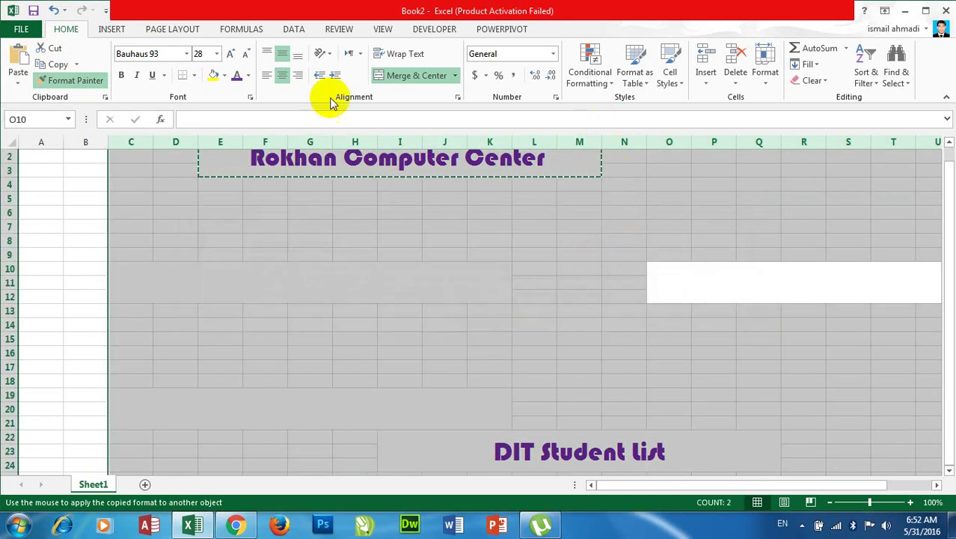
click(78, 80)
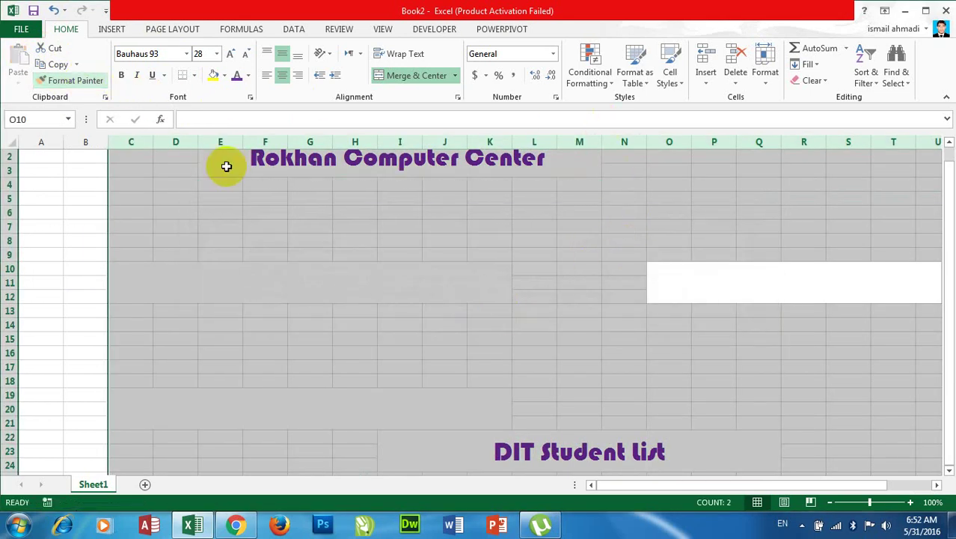
- Type filler text into the C10, C19 and O10 blocks
click(295, 286)
text(sdfjlksdjflkjdklfjklsd)
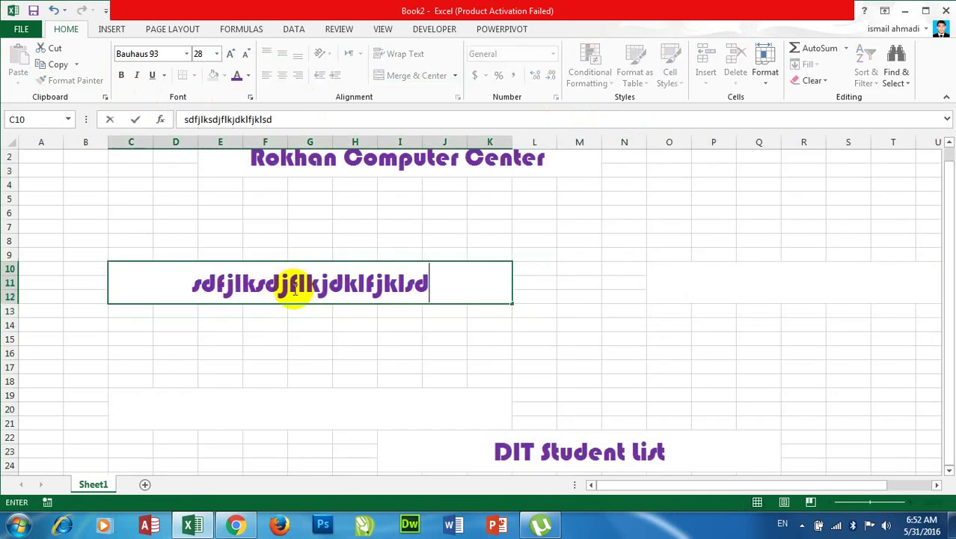
click(288, 400)
text(kksdjfksdjkl)
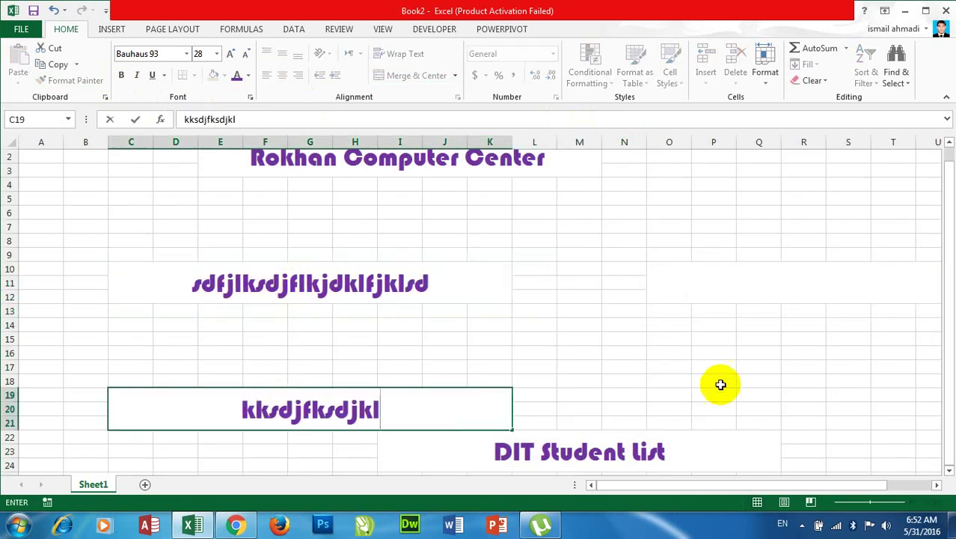
click(704, 274)
text(sdlfjklsdjfklds)
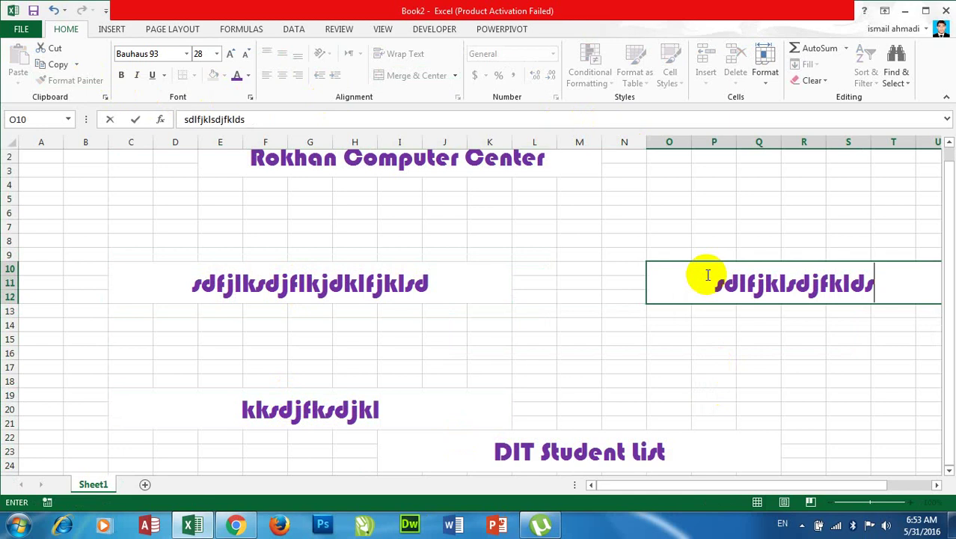
click(118, 214)
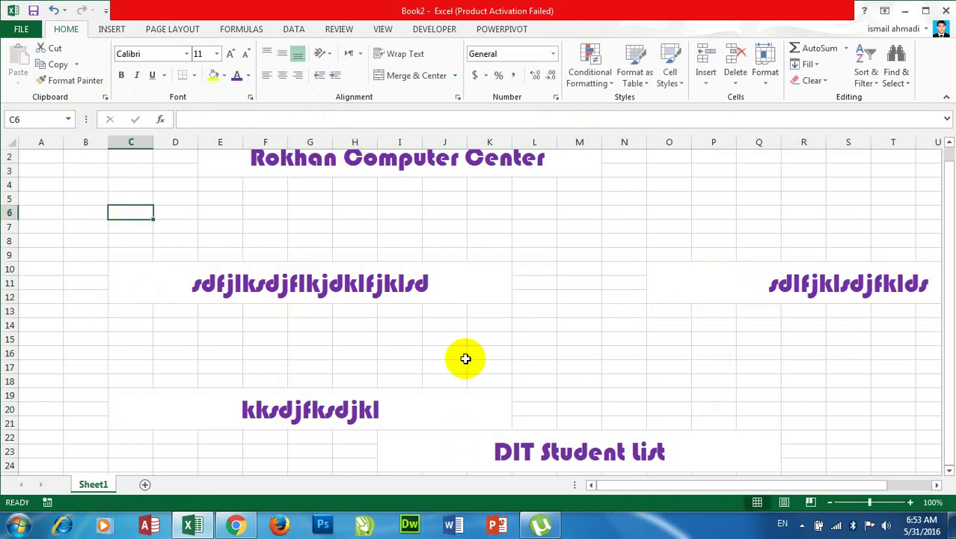
- Close Book2 without saving its changes
key(alt+F4)
key(Tab)
key(Return)
- Create a new workbook and fill all 42 cells of E4:K9 with Rokhan
key(ctrl+n)
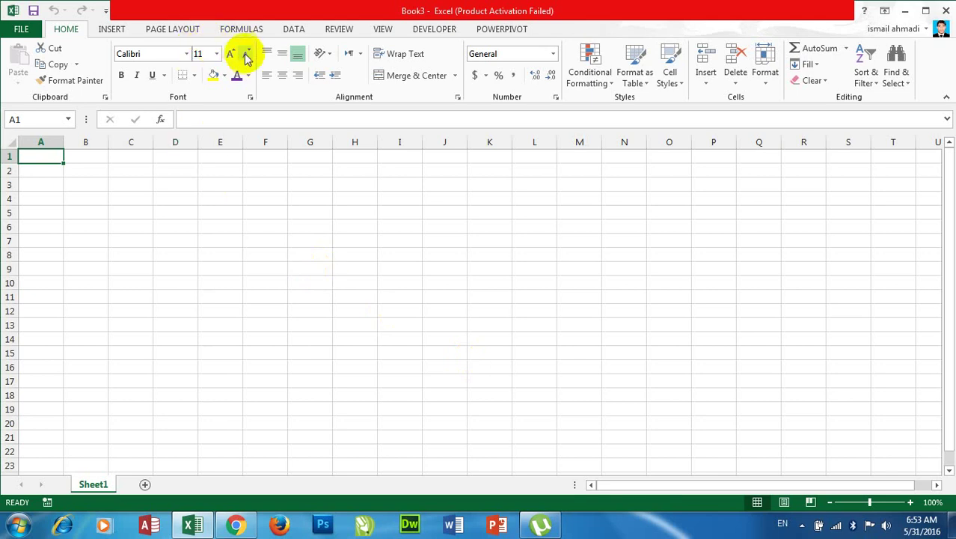
click(253, 267)
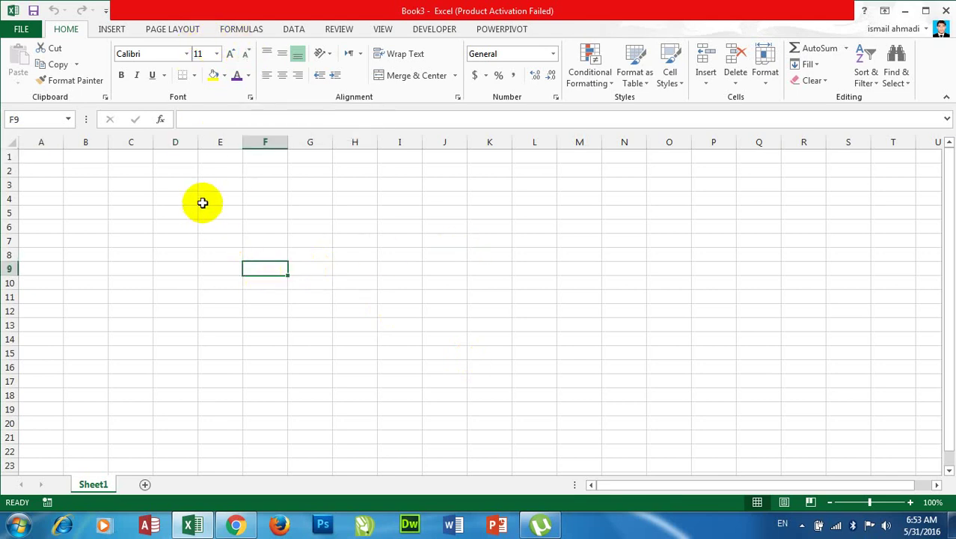
drag(202, 202, 473, 274)
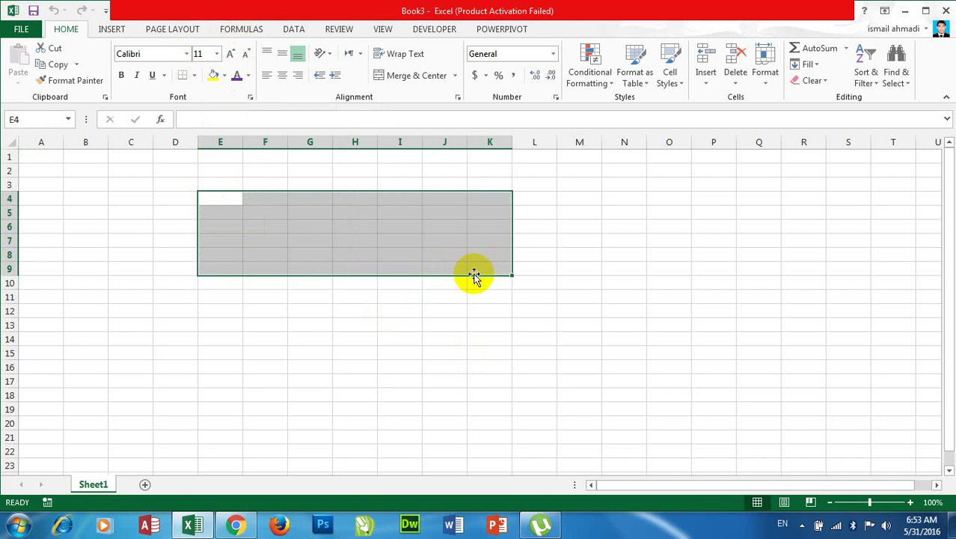
text(Rokhan)
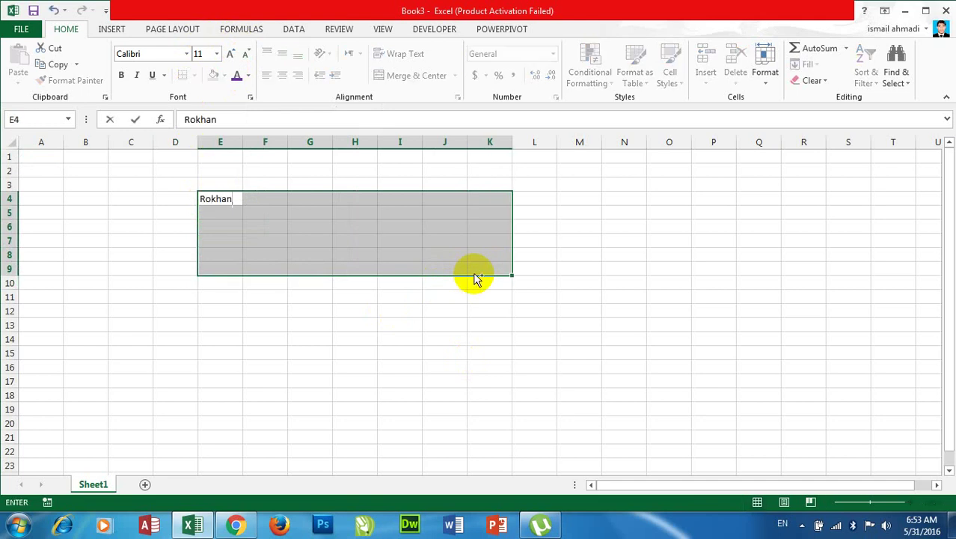
key(ctrl+Return)
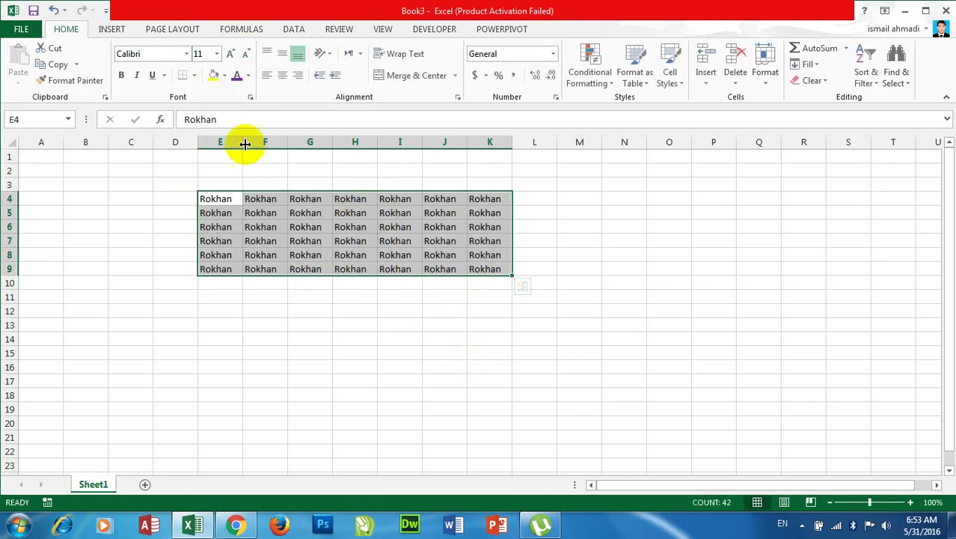
- Set the Rokhan cells to the A Kunduz font, trying sizes 72, 150 and 200
click(187, 58)
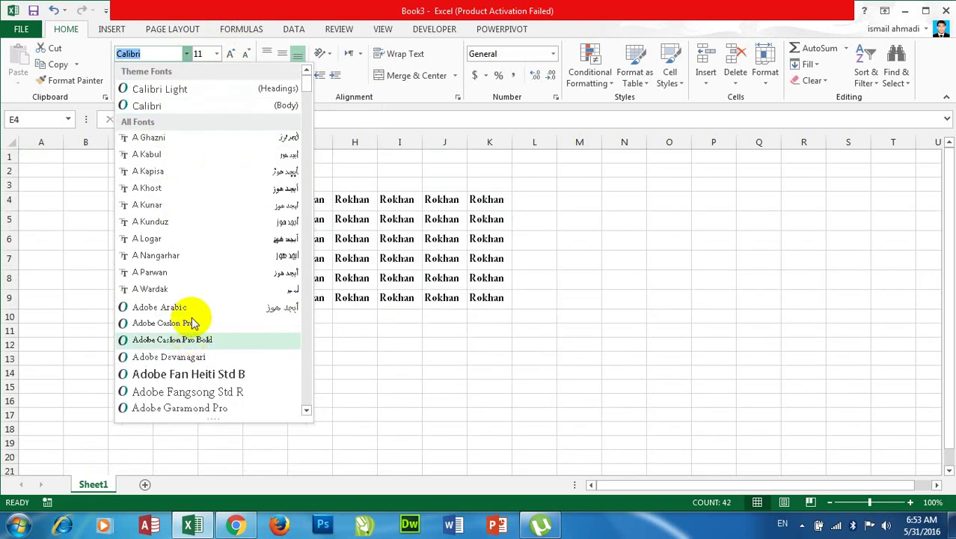
click(184, 221)
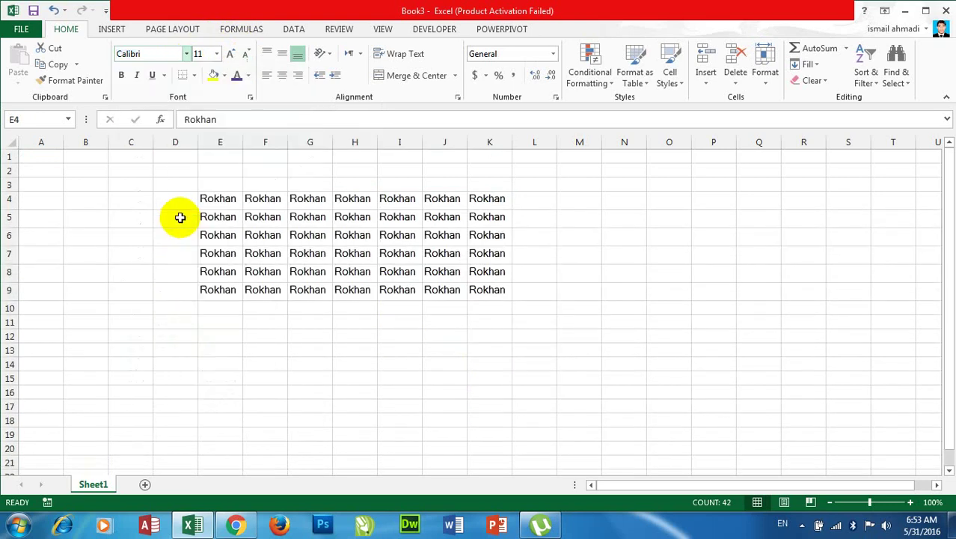
click(216, 53)
click(200, 270)
text(150)
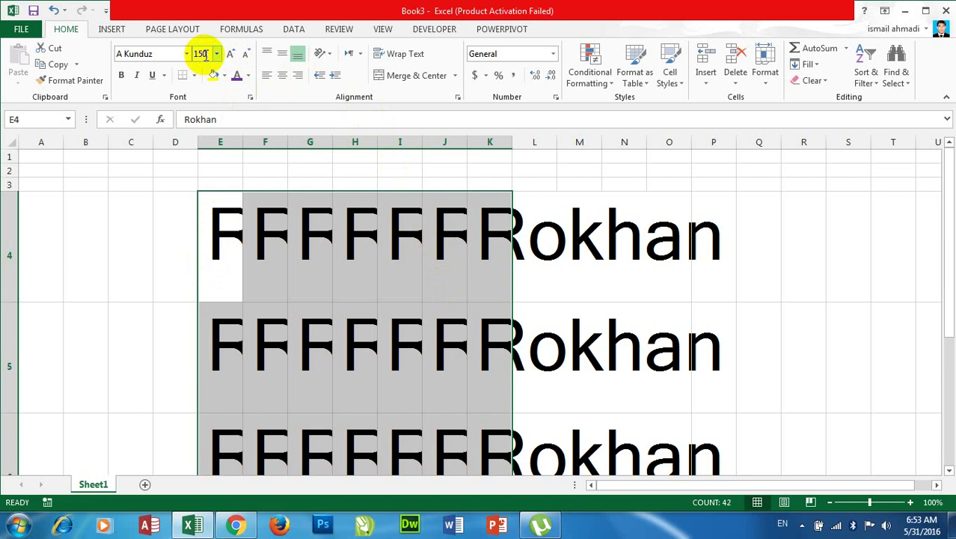
text(200)
key(Return)
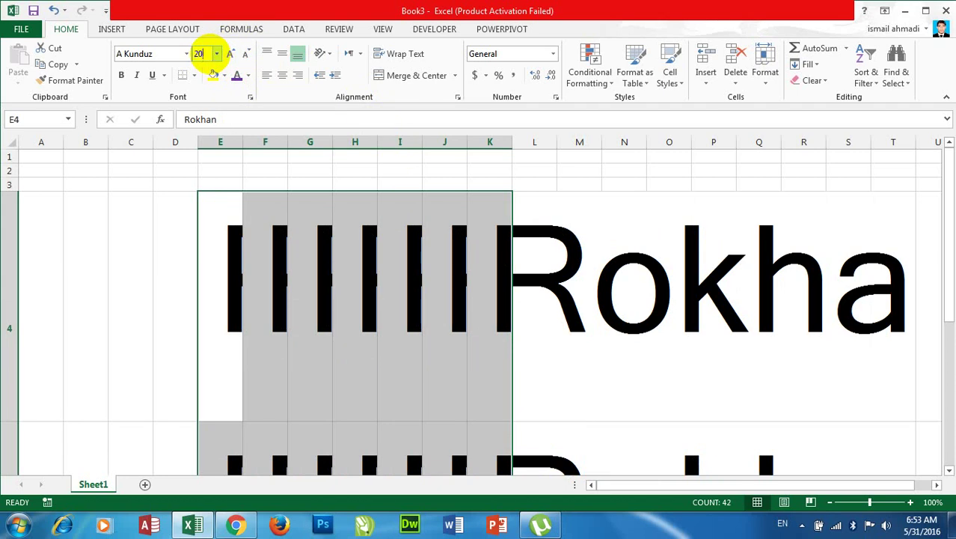
key(Return)
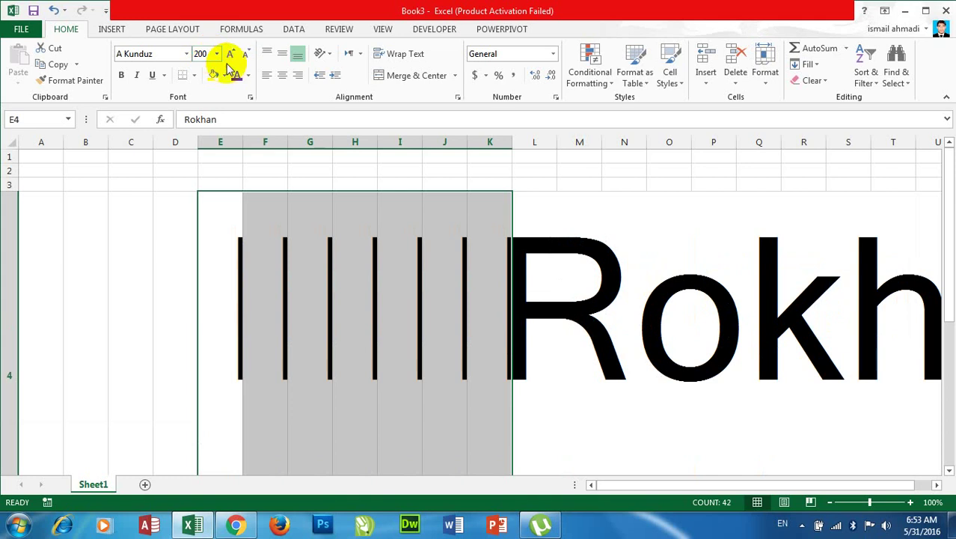
- Step the font size down with Decrease Font Size until the Rokhan text is 20
click(247, 57)
click(247, 57)
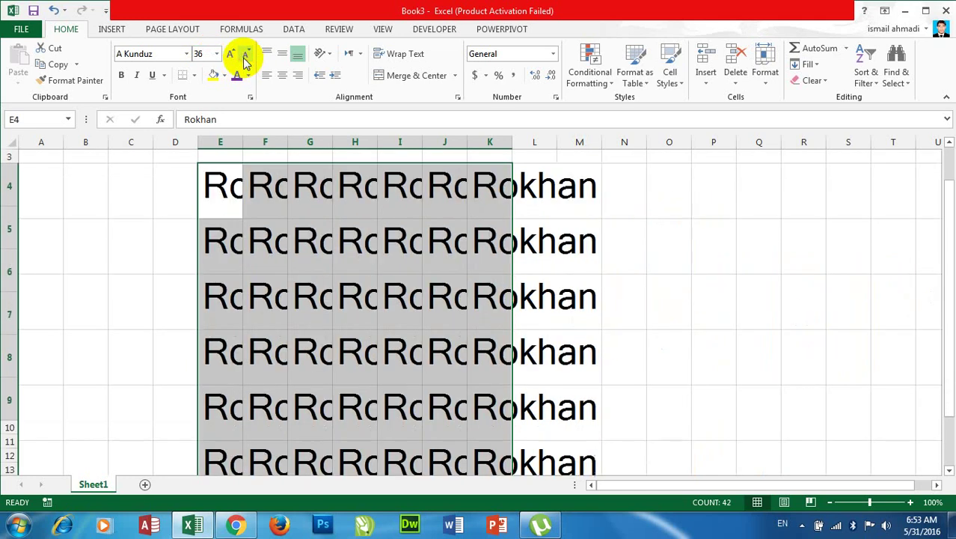
click(246, 57)
click(246, 57)
click(232, 56)
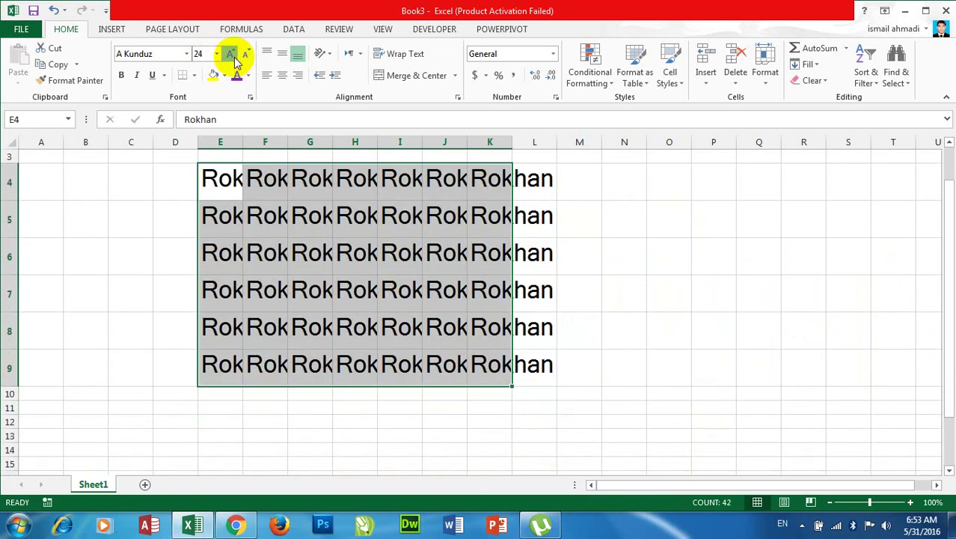
click(232, 56)
click(232, 56)
click(232, 56)
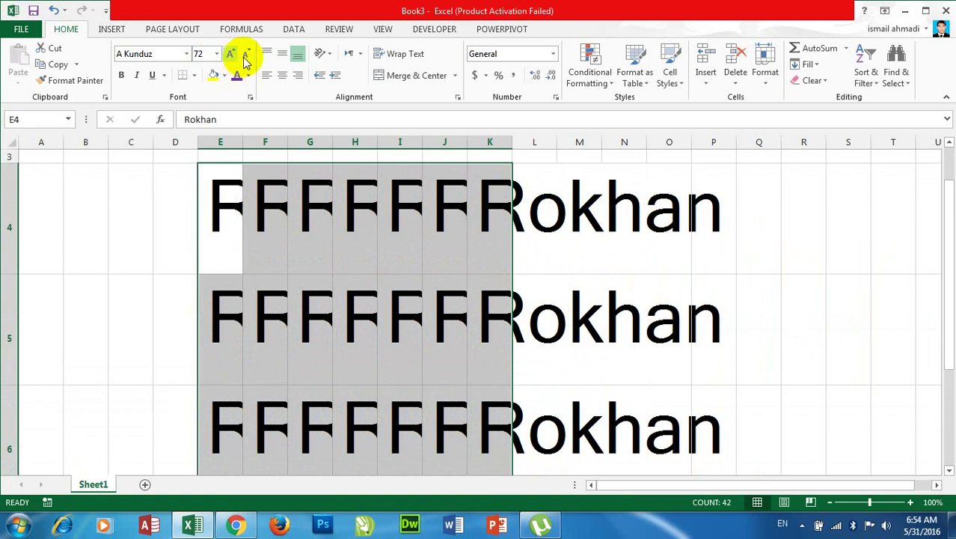
click(246, 58)
click(246, 58)
click(246, 57)
click(247, 58)
click(247, 59)
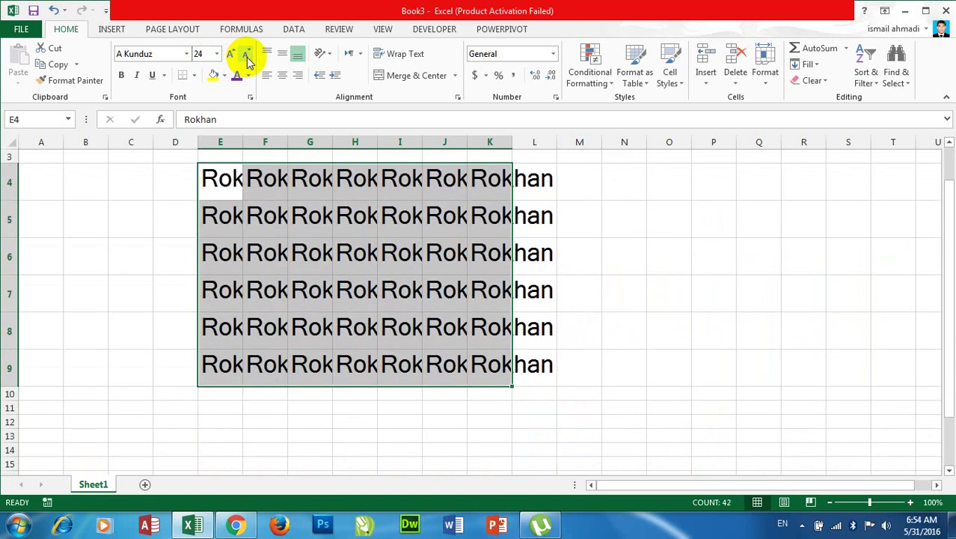
click(247, 59)
click(245, 56)
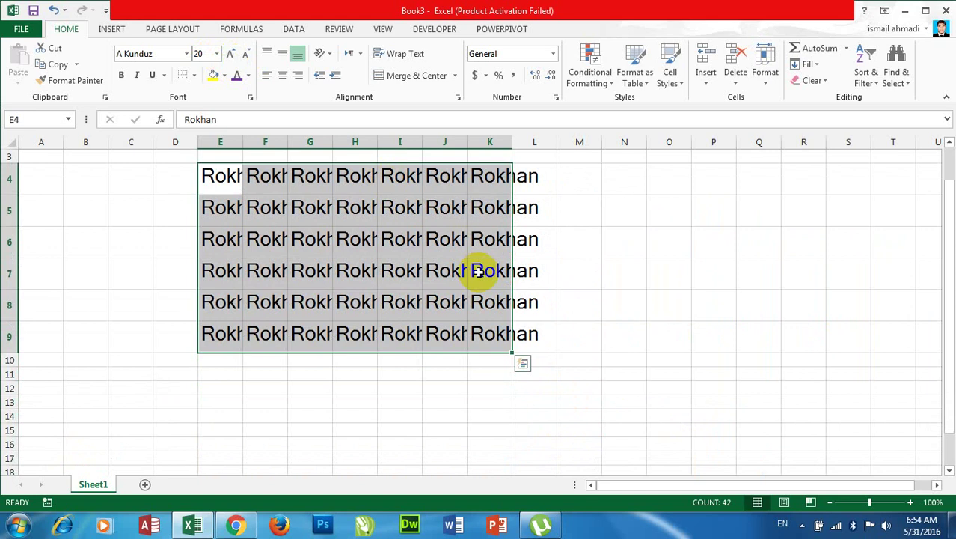
- Try bold, italic, underline and double underline on the Rokhan block, then remove each
click(122, 76)
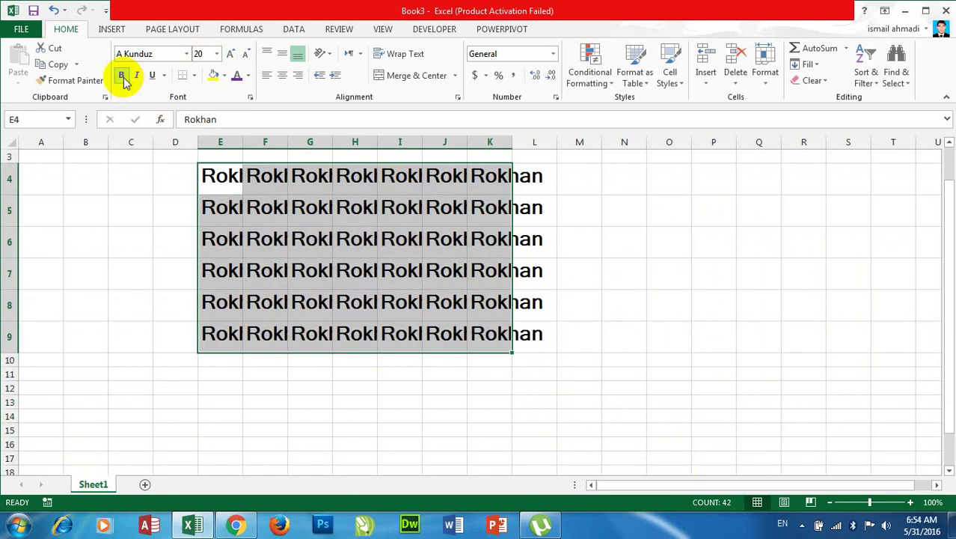
click(123, 77)
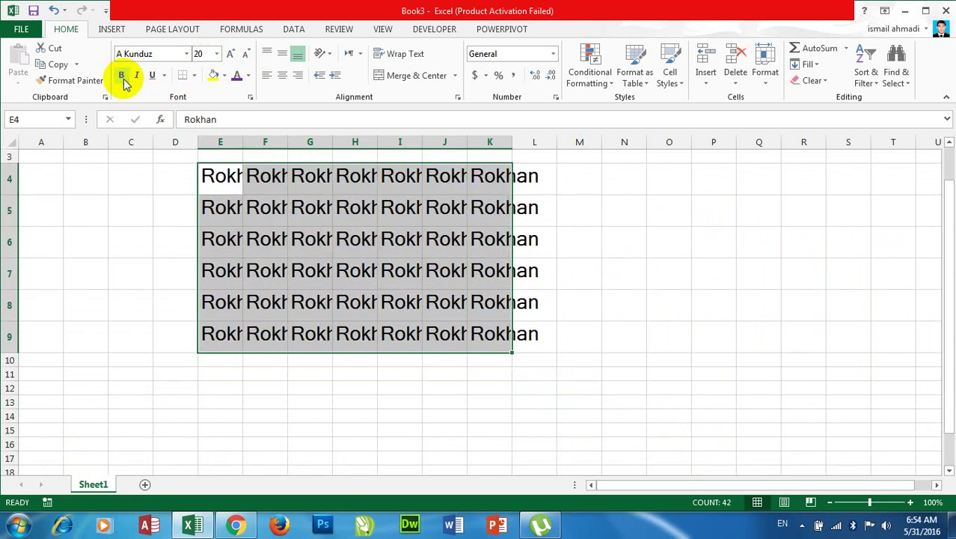
click(137, 78)
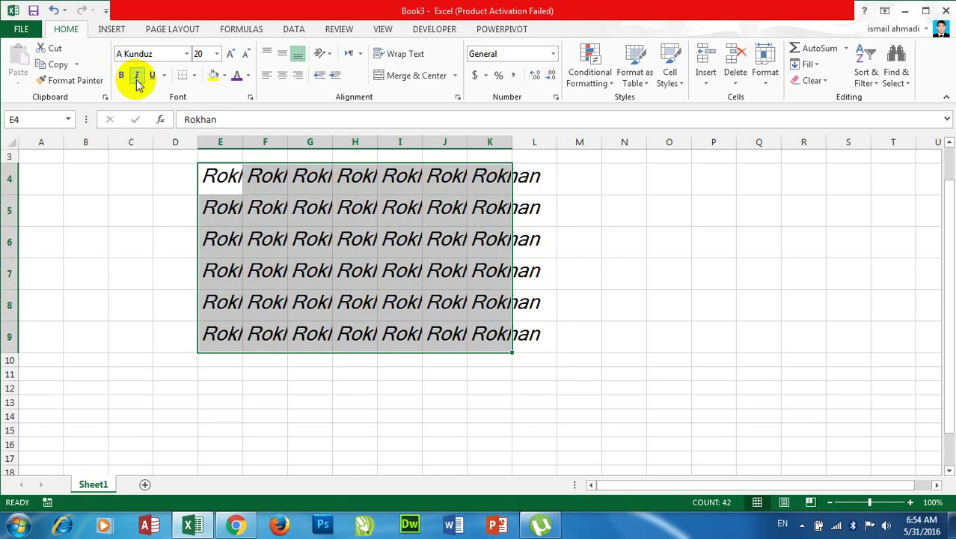
click(137, 79)
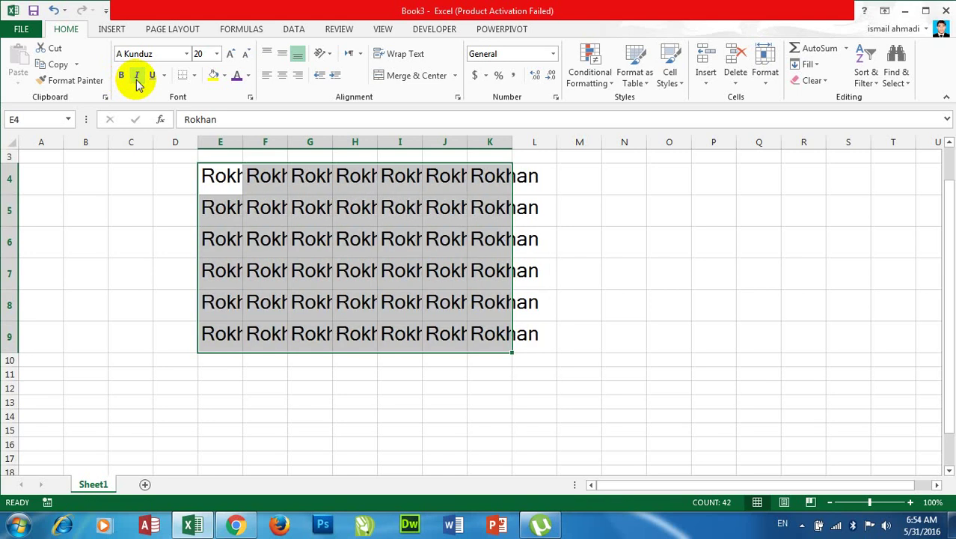
click(151, 76)
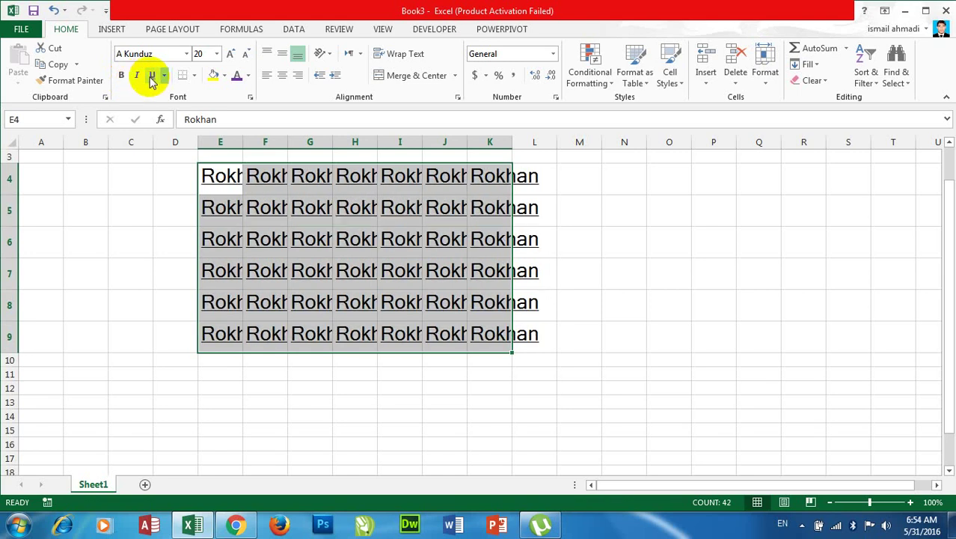
click(165, 75)
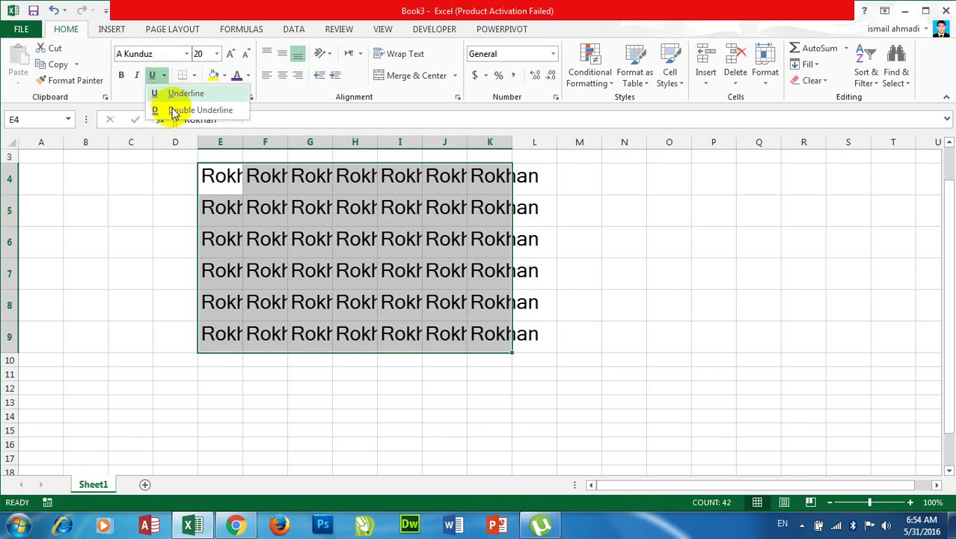
click(171, 111)
click(155, 76)
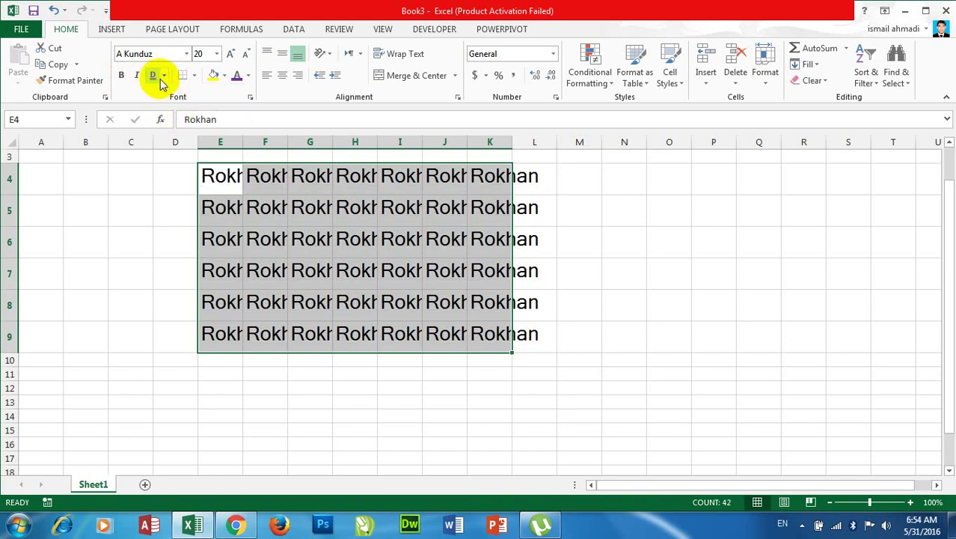
click(165, 76)
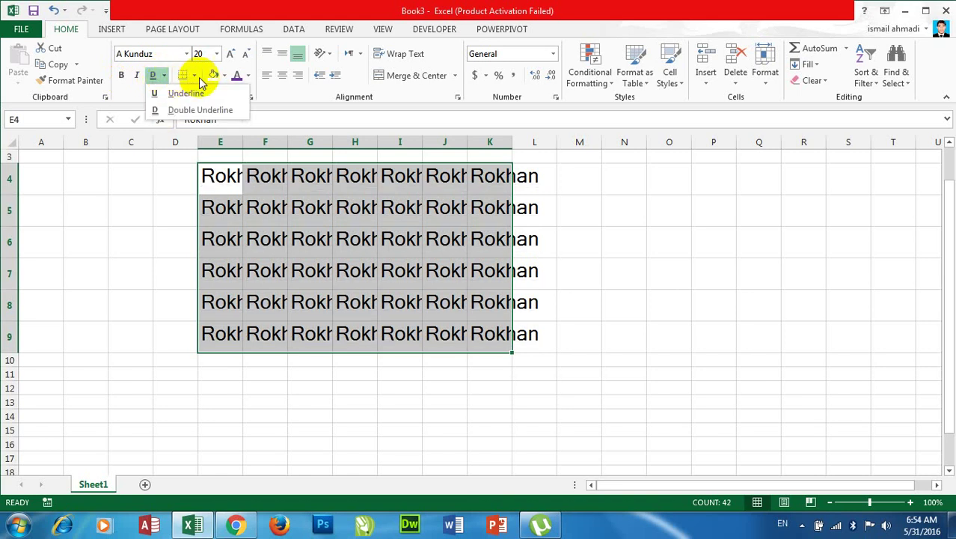
click(329, 220)
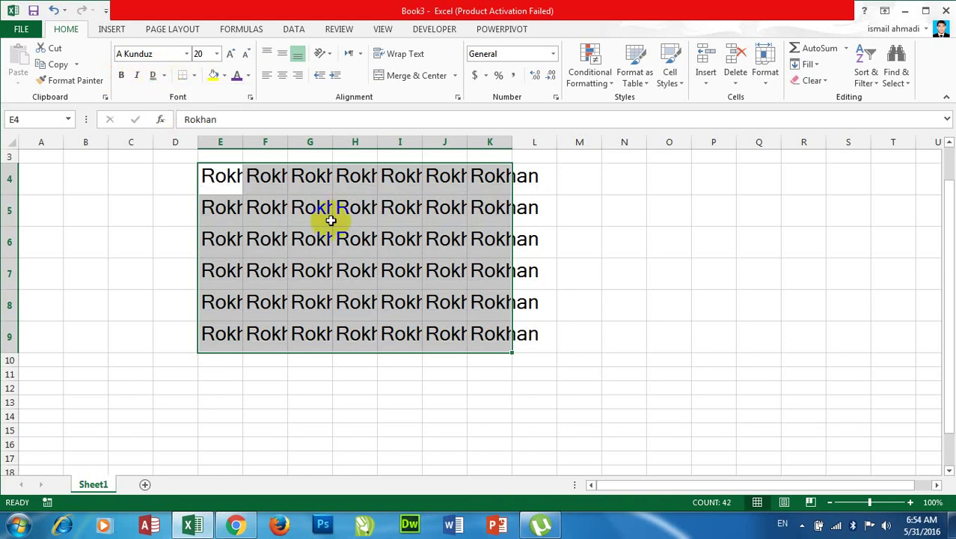
- Shrink the block's font to 10, set it to 11, and preview the printout
click(248, 55)
click(247, 55)
click(248, 55)
click(248, 54)
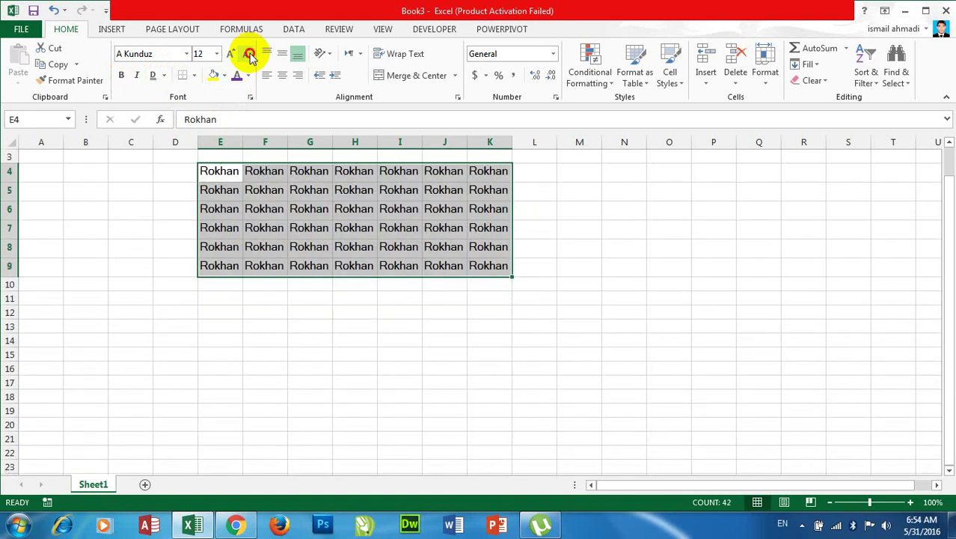
click(249, 56)
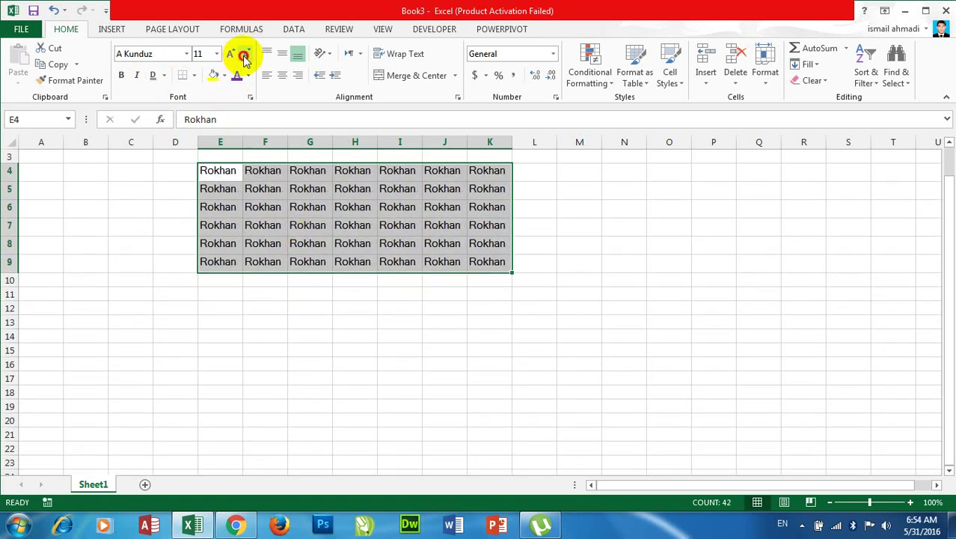
click(245, 57)
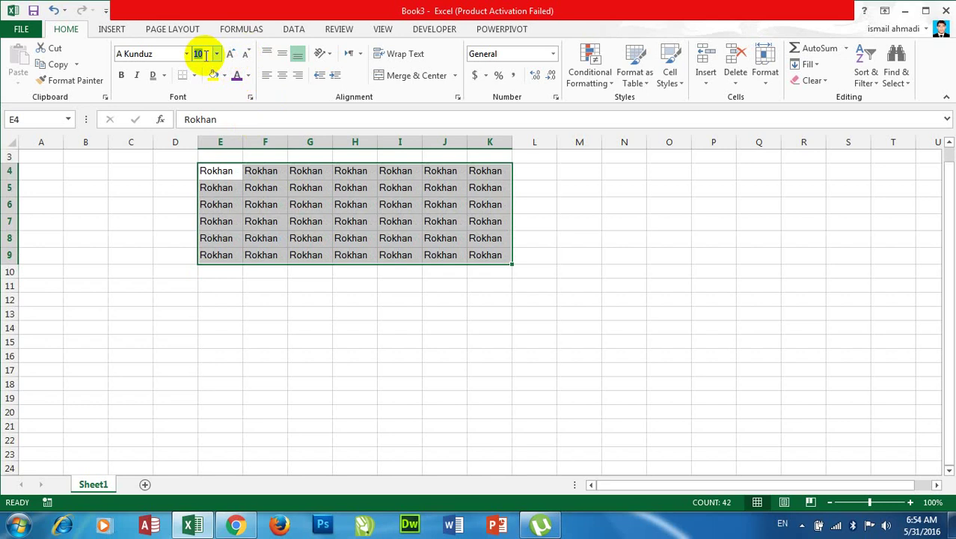
text(11)
key(Return)
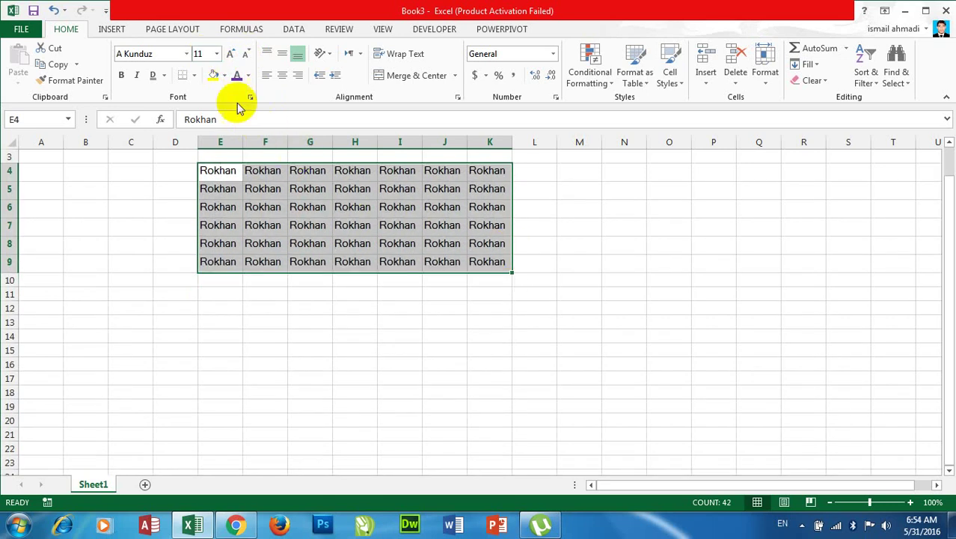
click(310, 262)
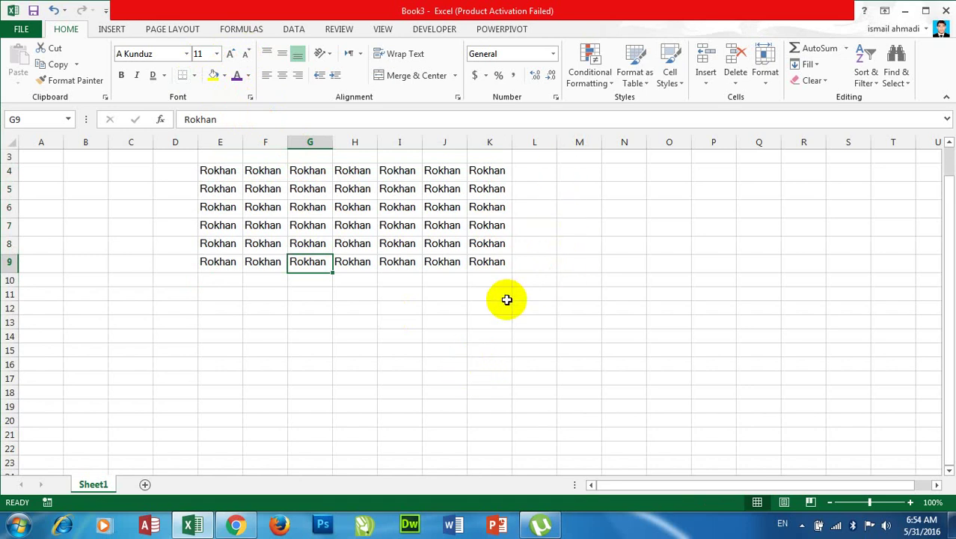
key(ctrl+p)
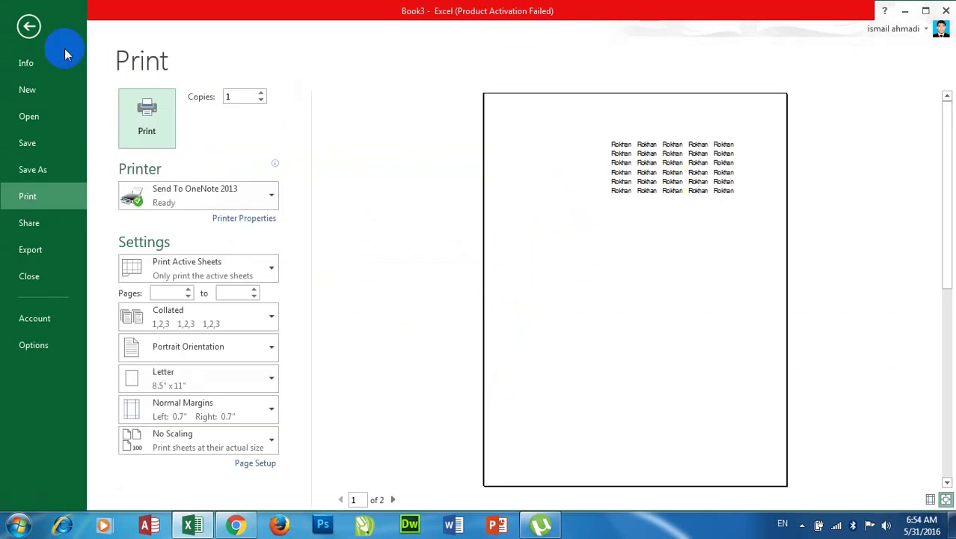
- Move the Rokhan block from E4:K9 to B4:H9, leaving it without borders
click(29, 27)
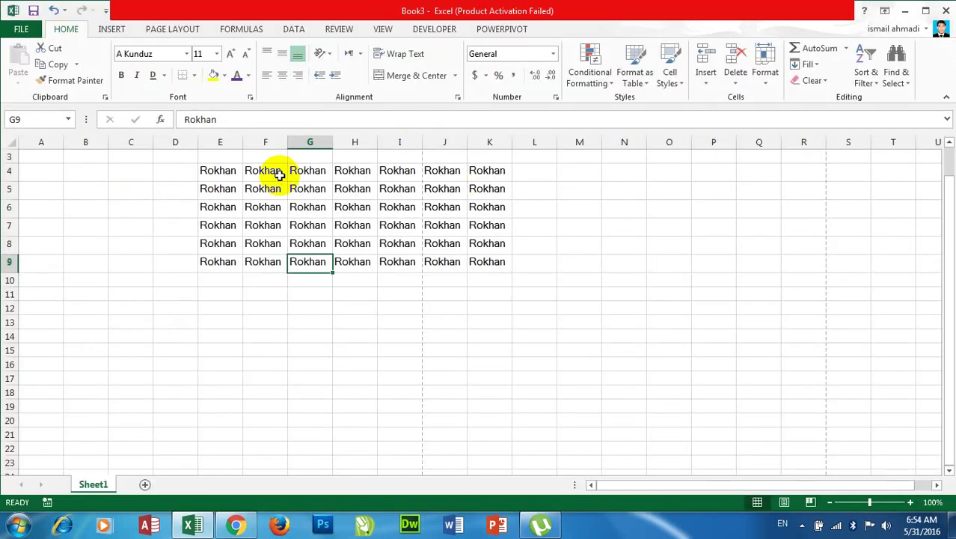
mouse_move(224, 173)
mouse_down()
mouse_move(528, 257)
mouse_move(498, 263)
mouse_up()
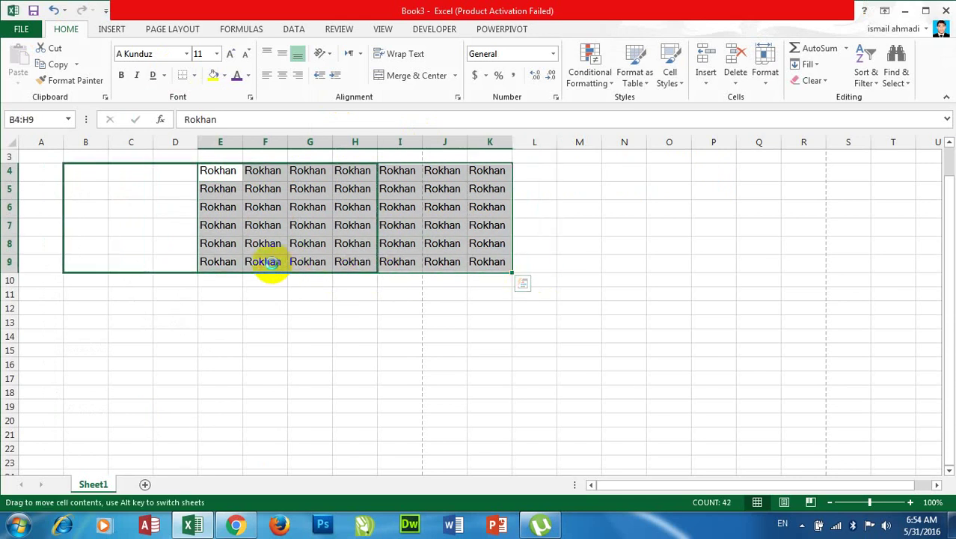
drag(382, 273, 263, 264)
click(479, 247)
drag(97, 166, 352, 262)
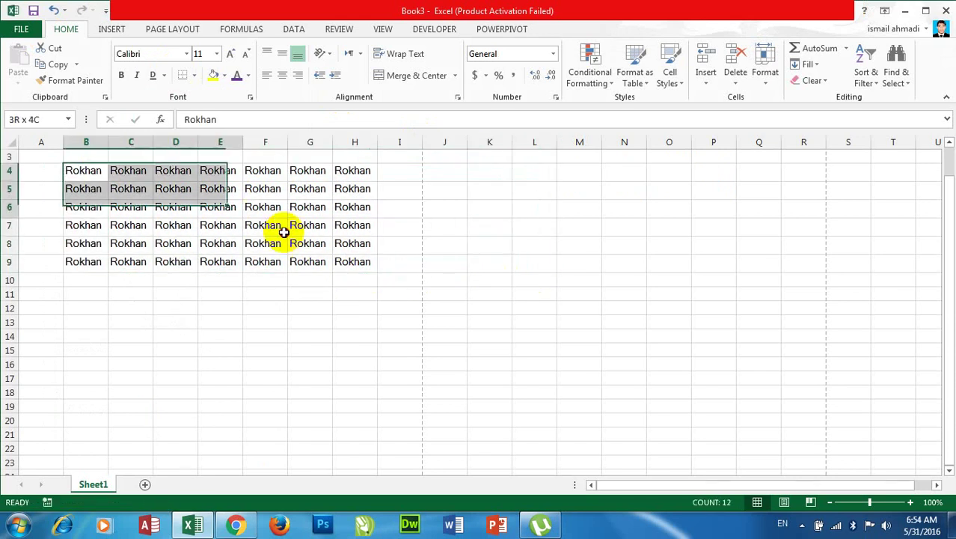
click(194, 77)
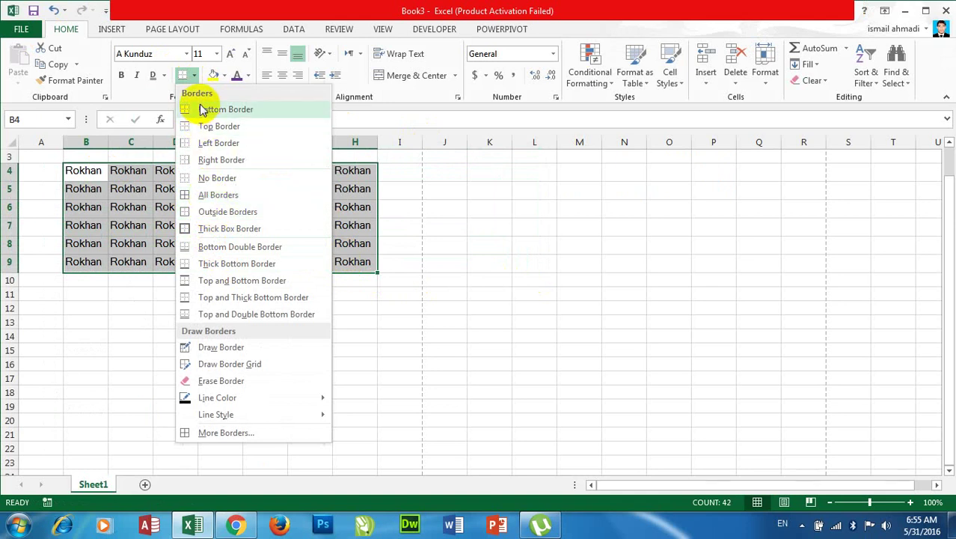
click(413, 253)
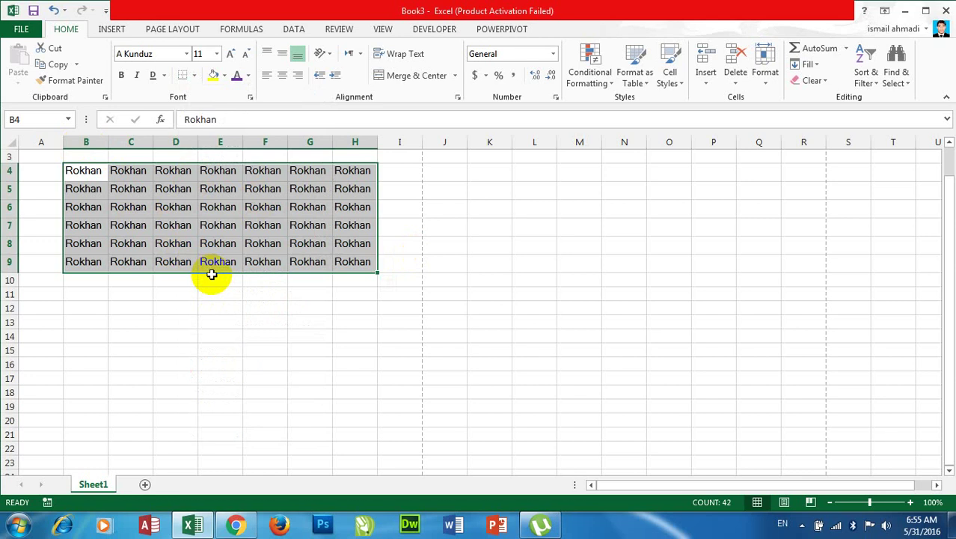
- Move the block to B9:H14 and enter 'Rokhan Vocational Institute' in merged B5:H5
drag(211, 275, 208, 341)
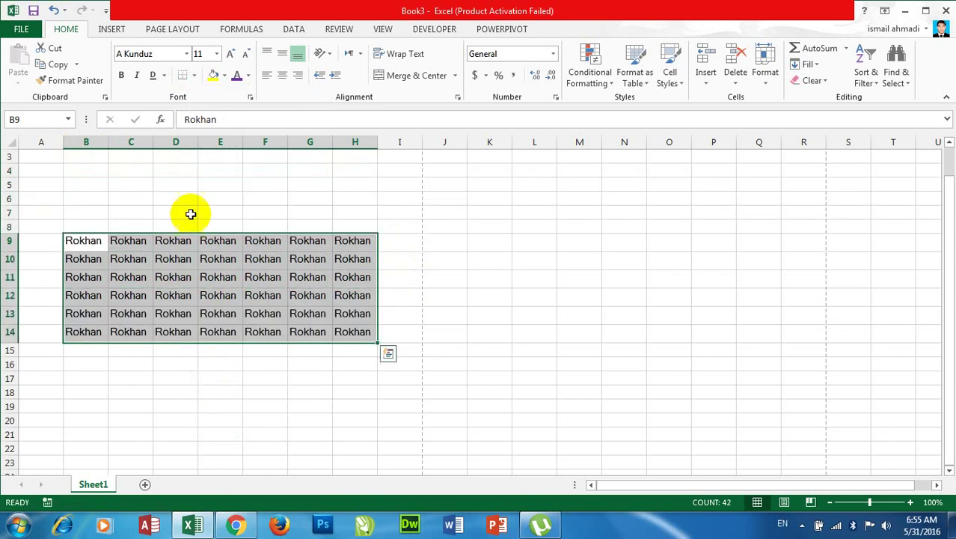
click(177, 183)
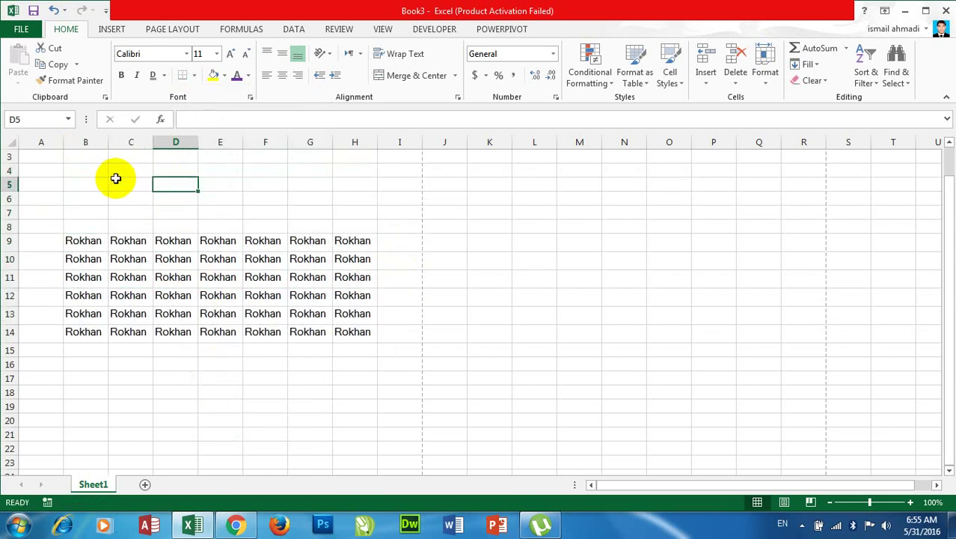
drag(104, 184, 363, 184)
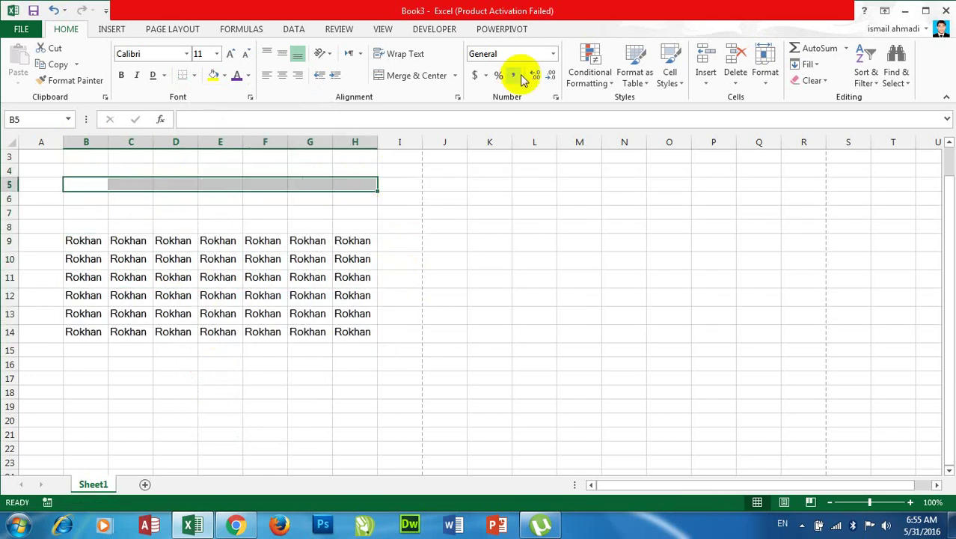
click(424, 77)
text(Rokhan Vocational Institute)
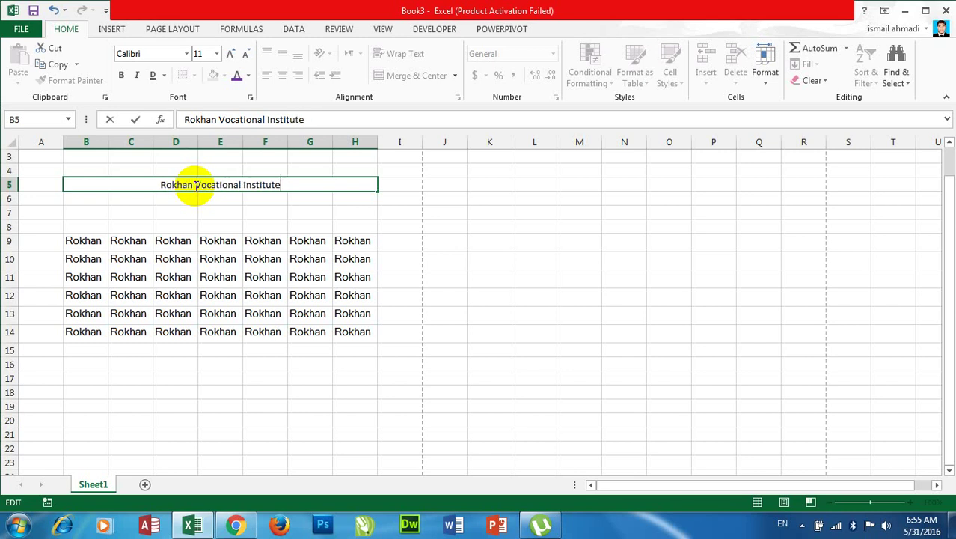
key(Return)
click(196, 184)
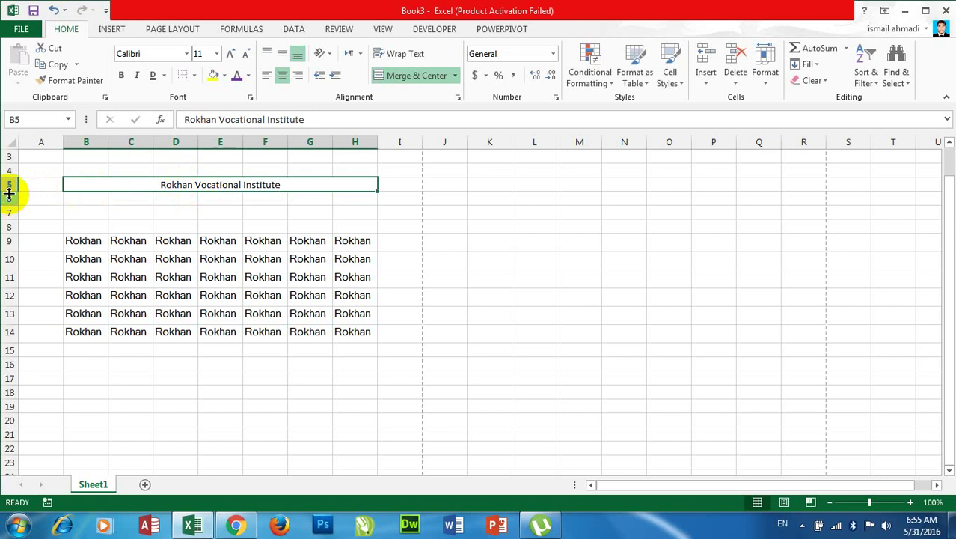
- Make row 5 taller and enlarge the title font to 16 pt
drag(9, 193, 9, 203)
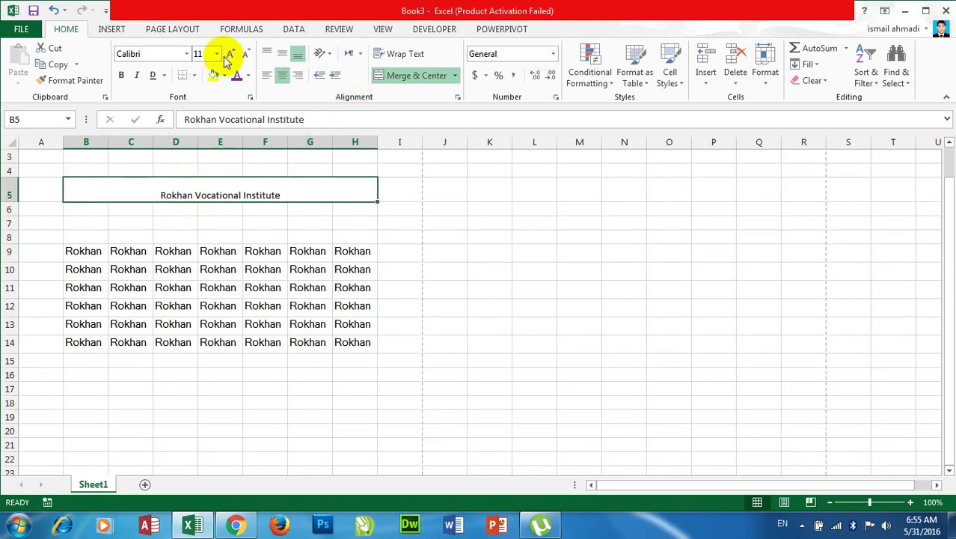
click(229, 58)
click(229, 58)
click(226, 52)
click(533, 222)
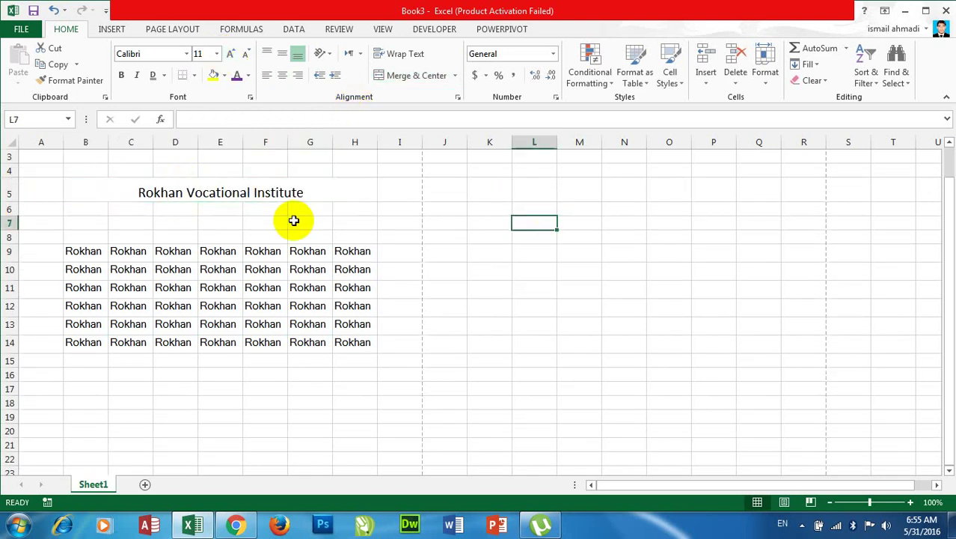
click(128, 186)
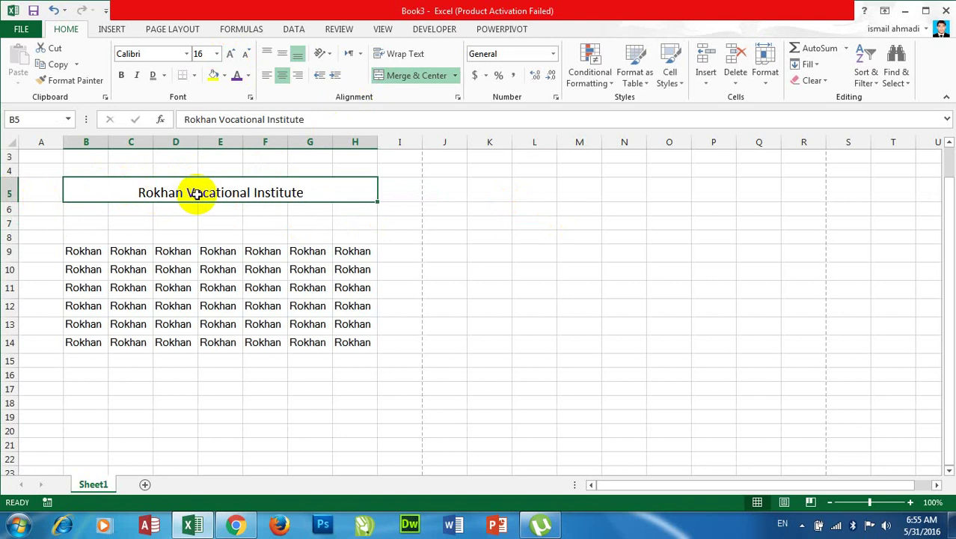
- Give the merged title a bottom border and B9:H14 All Borders
click(183, 75)
click(494, 225)
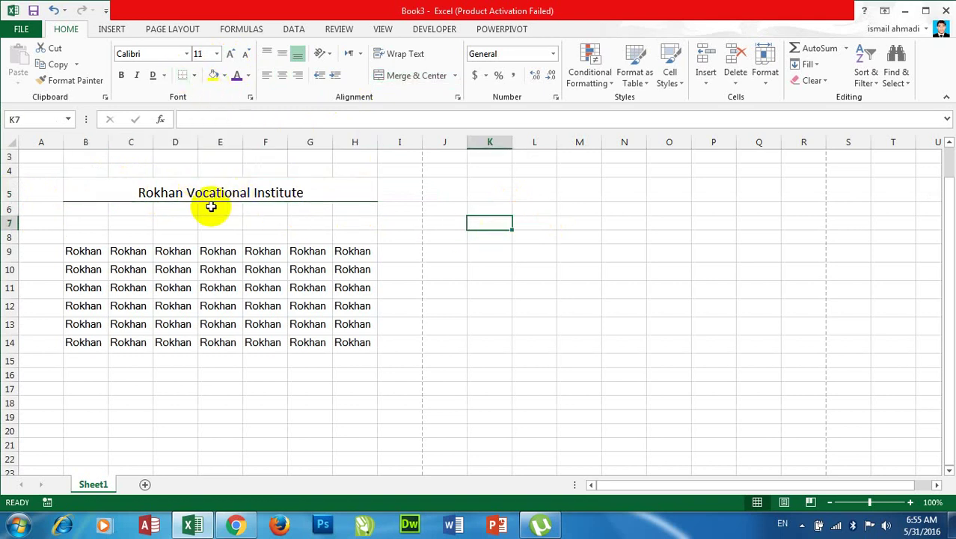
drag(95, 253, 352, 340)
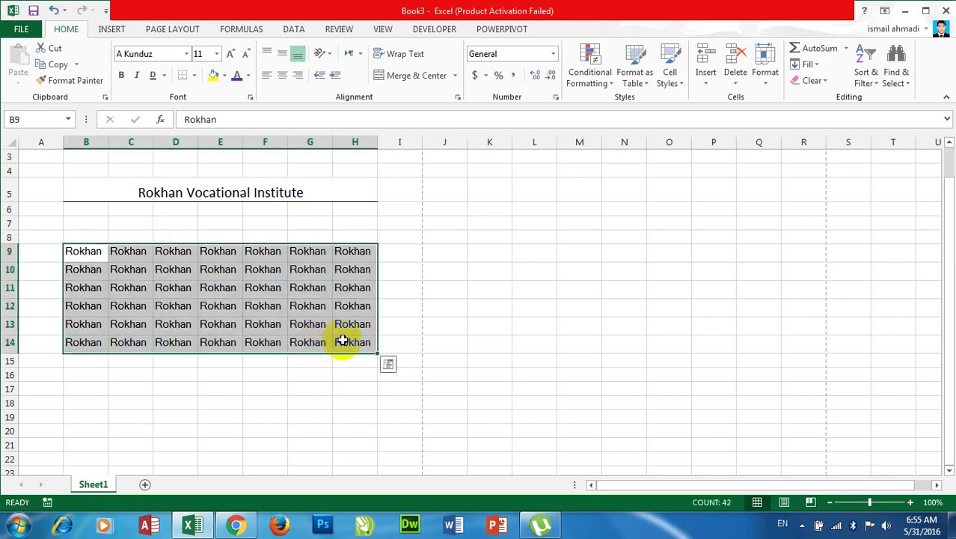
click(195, 77)
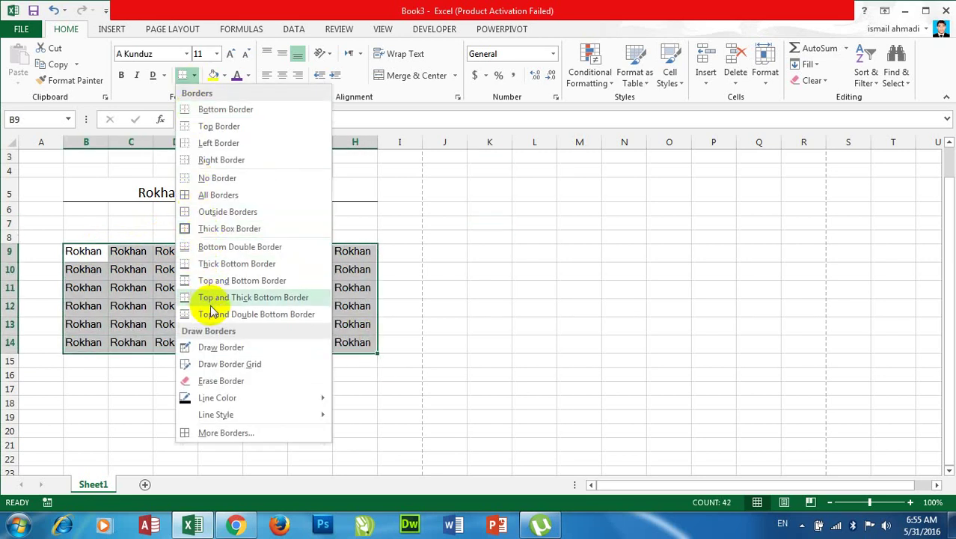
click(210, 196)
click(555, 270)
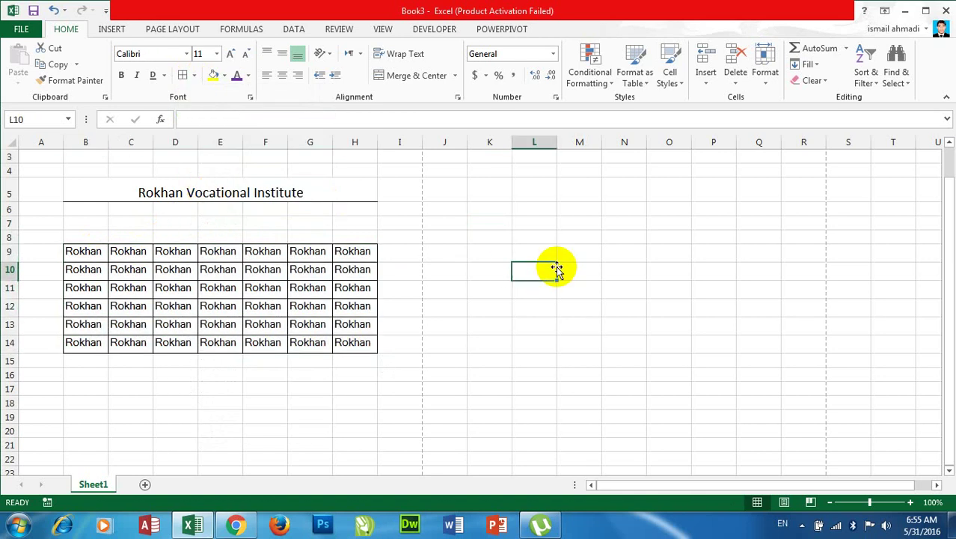
key(ctrl+p)
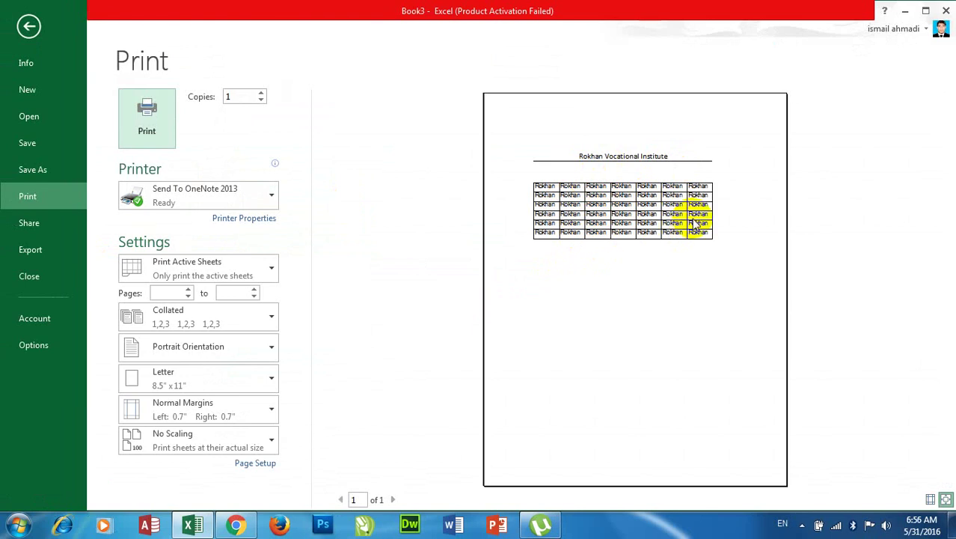
click(21, 23)
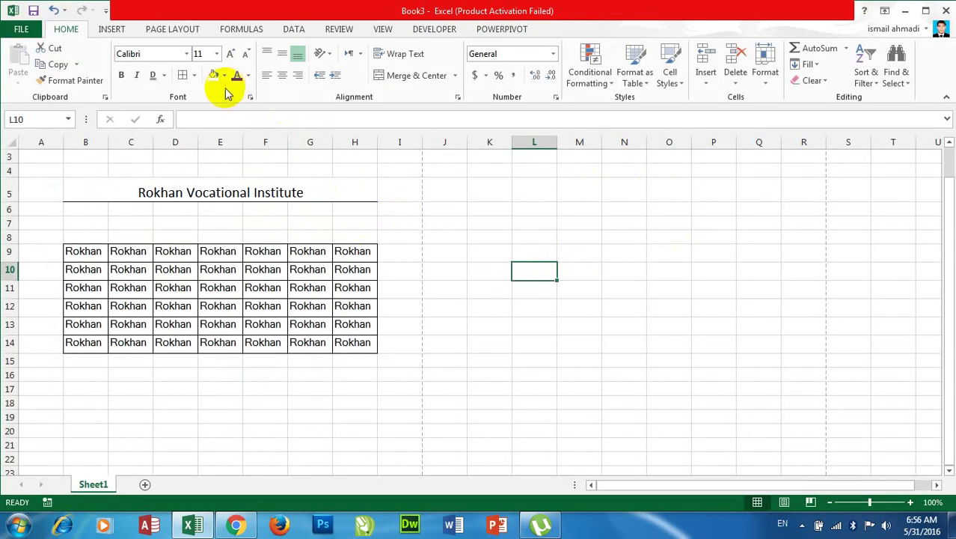
- Set the border line colour to red and line style to dashed, checking in More Borders
click(196, 76)
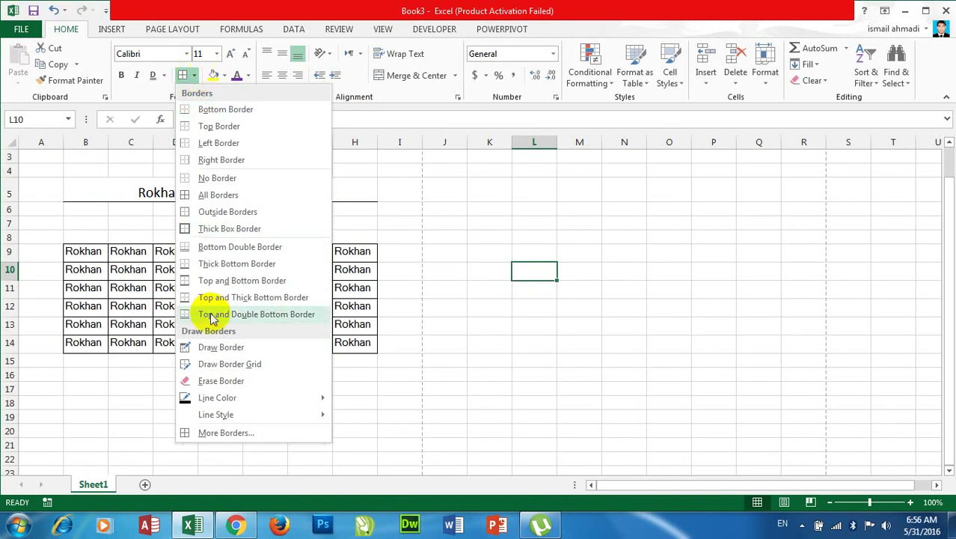
mouse_move(219, 402)
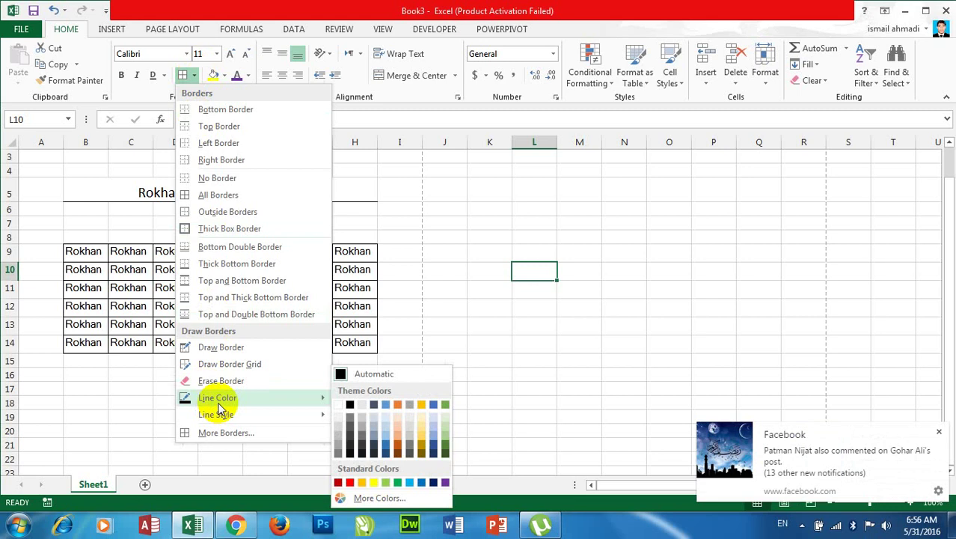
click(349, 482)
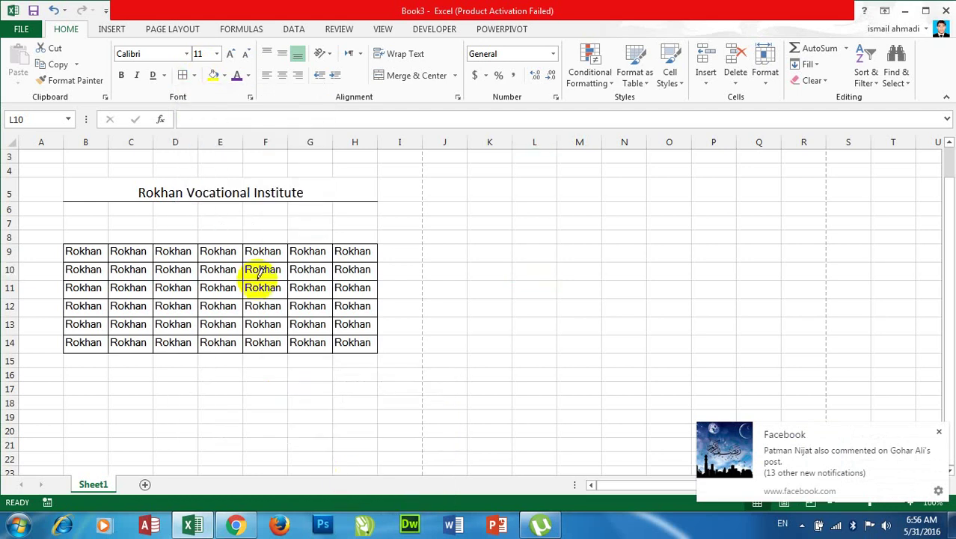
click(196, 75)
mouse_move(242, 416)
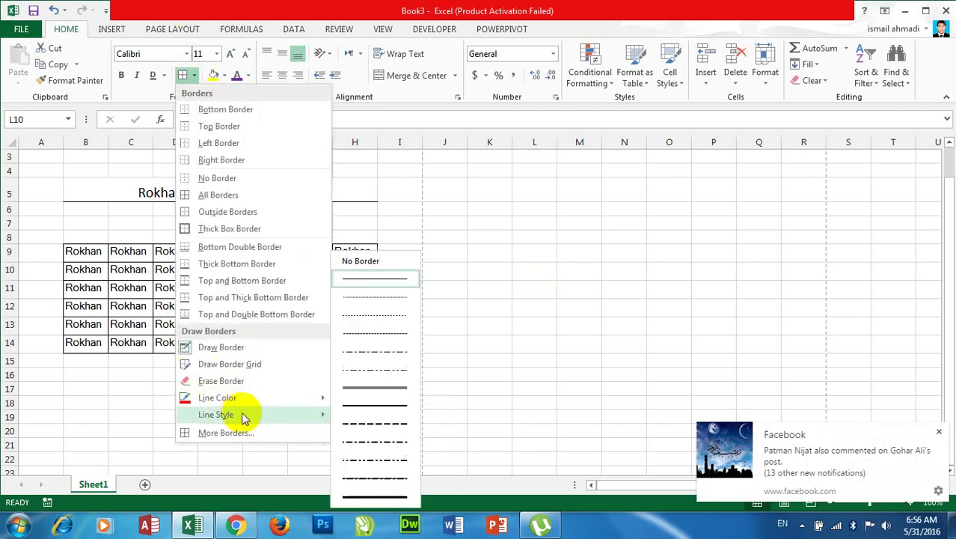
click(382, 427)
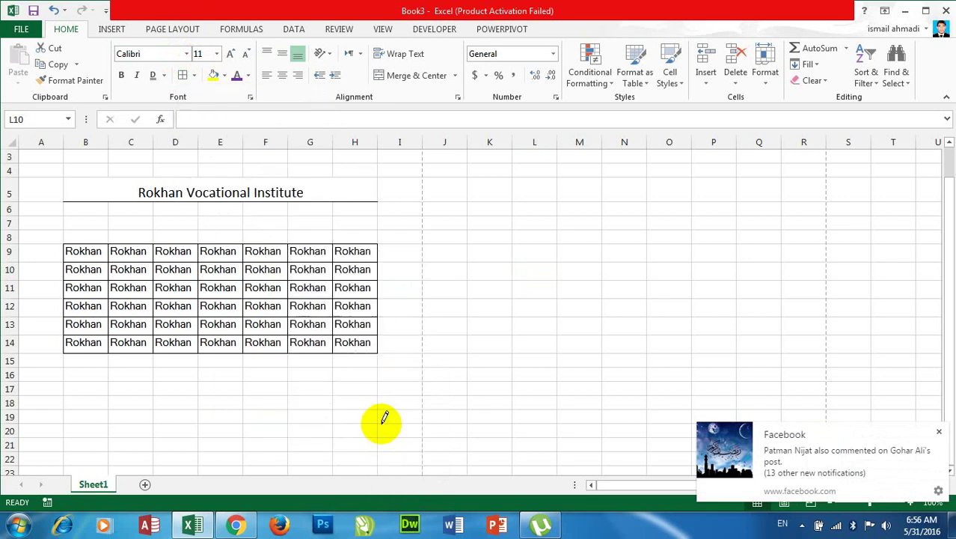
click(194, 75)
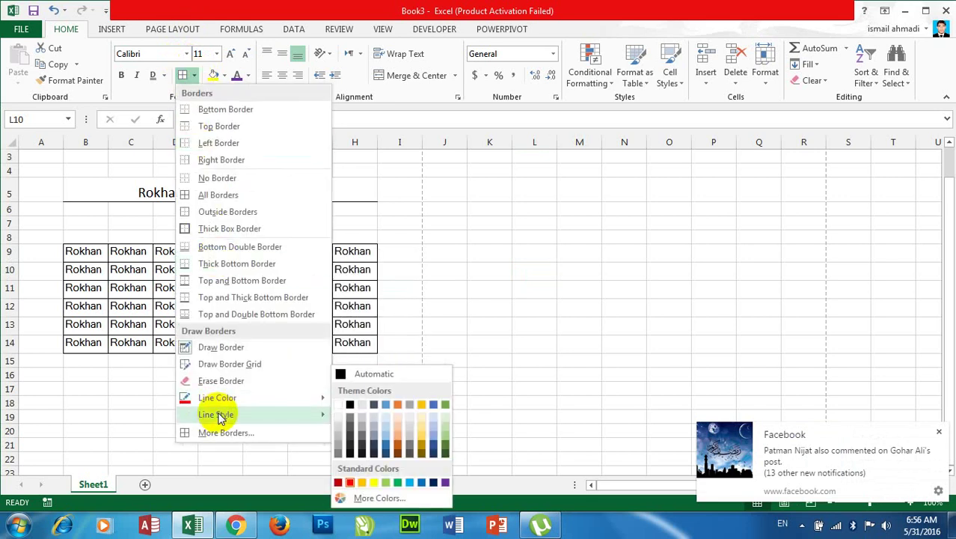
mouse_move(225, 420)
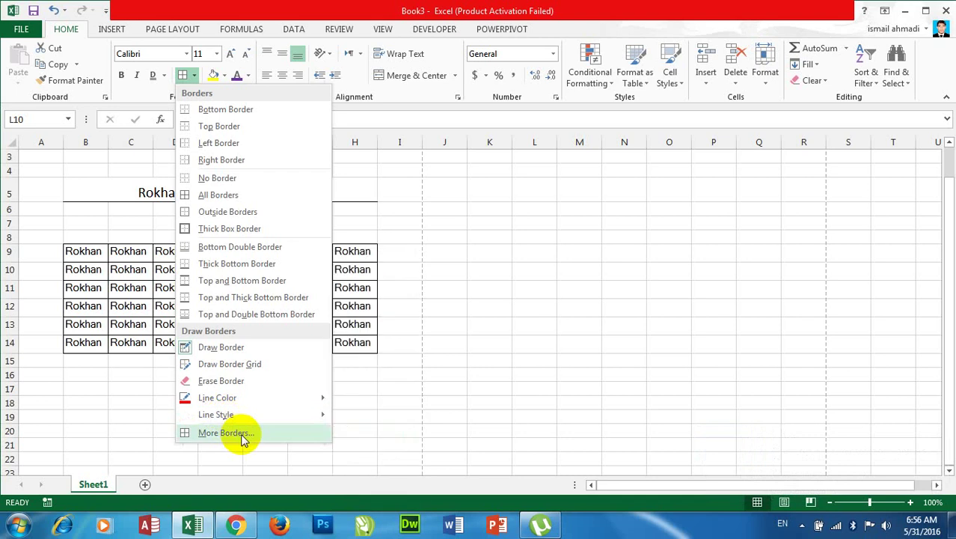
click(243, 438)
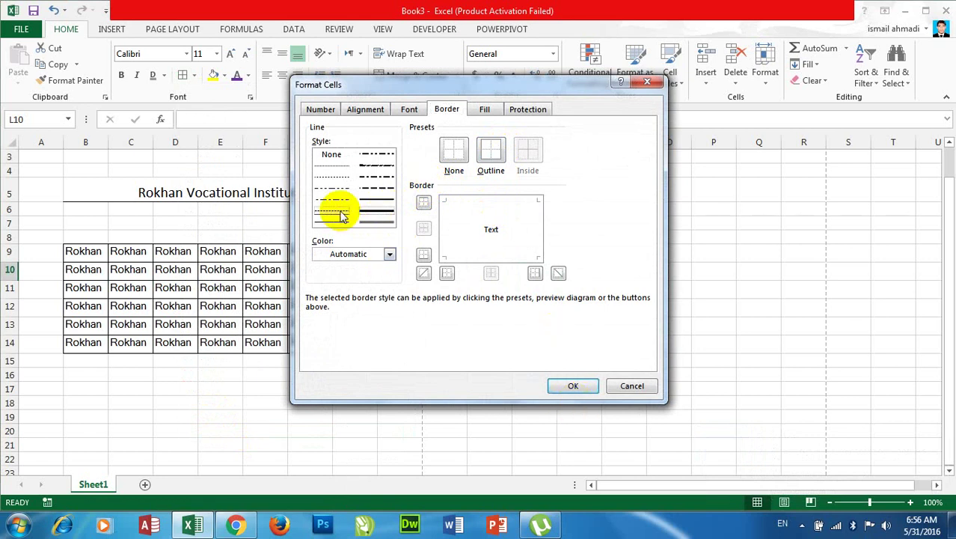
click(570, 386)
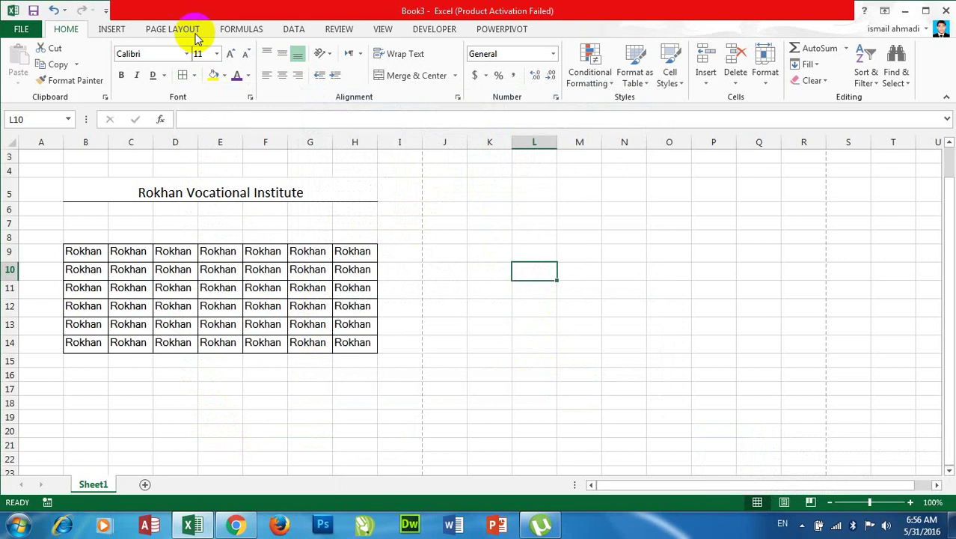
- Draw a red dashed box over L6:Q17 with inner horizontal lines and a box around M12:P12
click(195, 76)
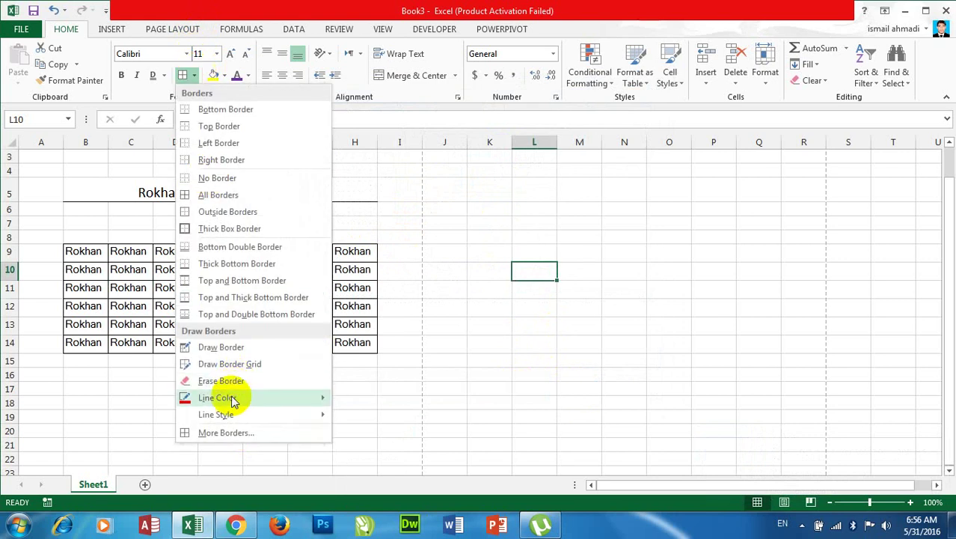
click(350, 483)
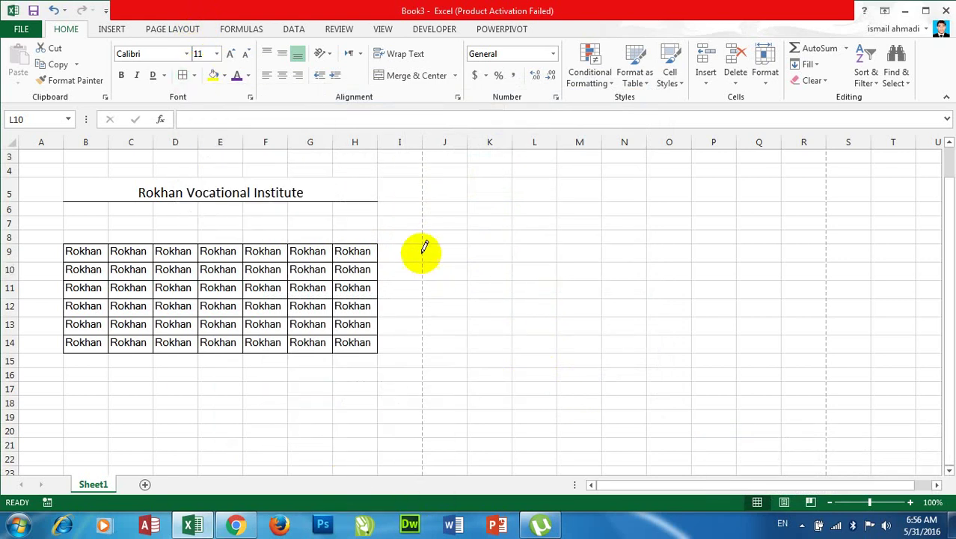
click(194, 76)
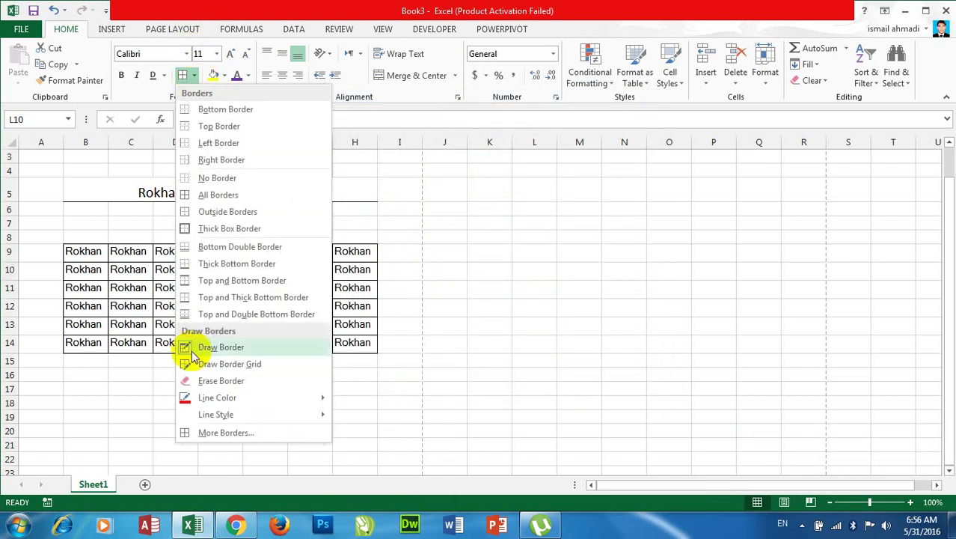
click(599, 15)
mouse_move(524, 201)
mouse_down()
mouse_move(681, 259)
mouse_move(745, 262)
mouse_move(683, 245)
mouse_up()
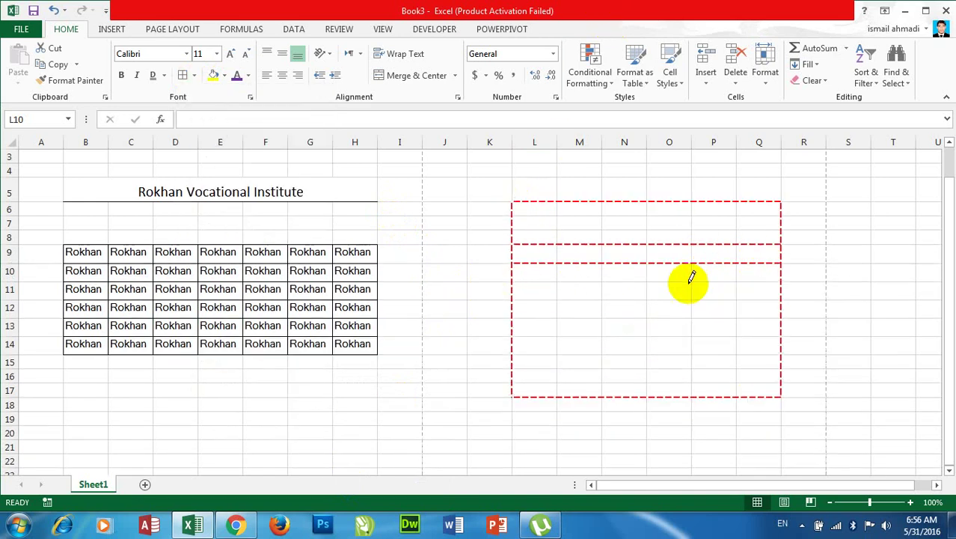
drag(694, 299, 754, 300)
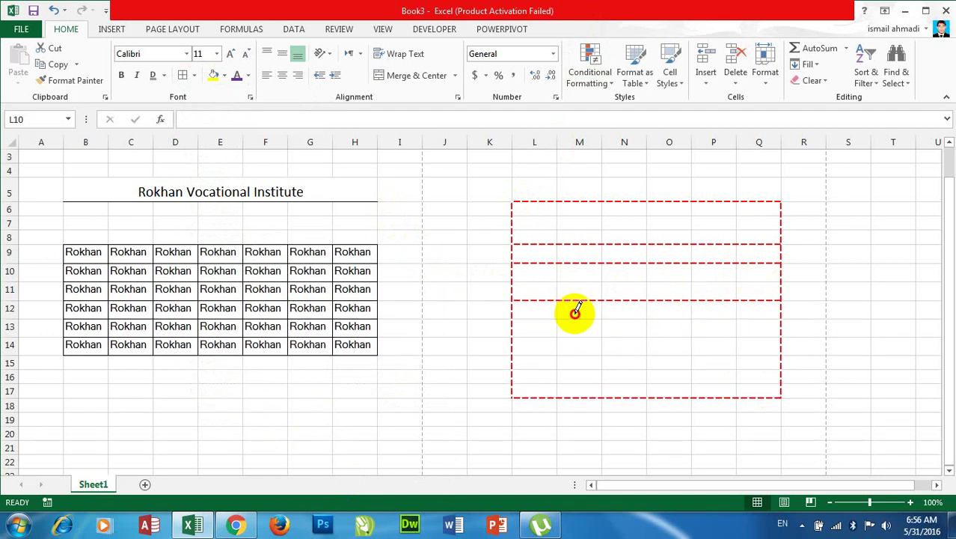
drag(572, 308, 730, 310)
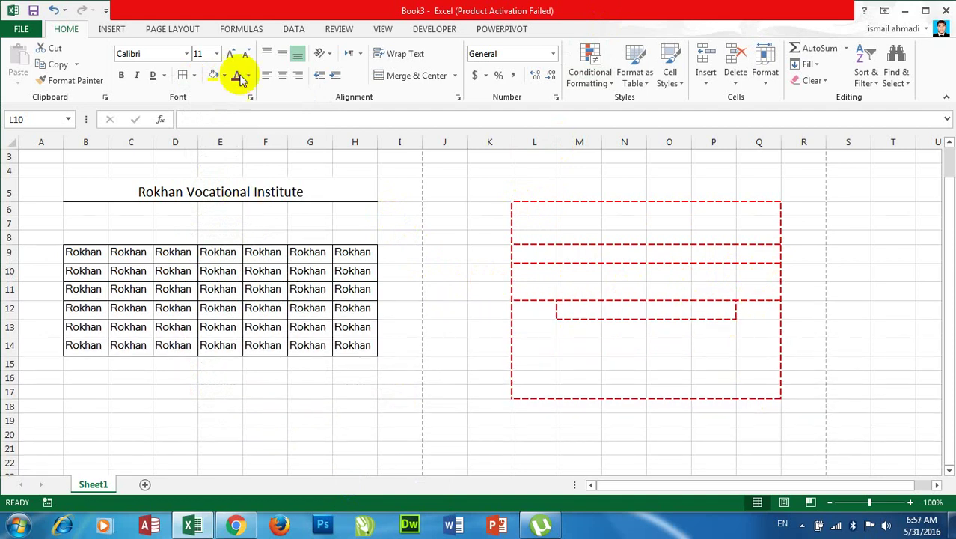
- Apply red dashed All Borders to every cell of the Rokhan grid B9:H14
click(195, 75)
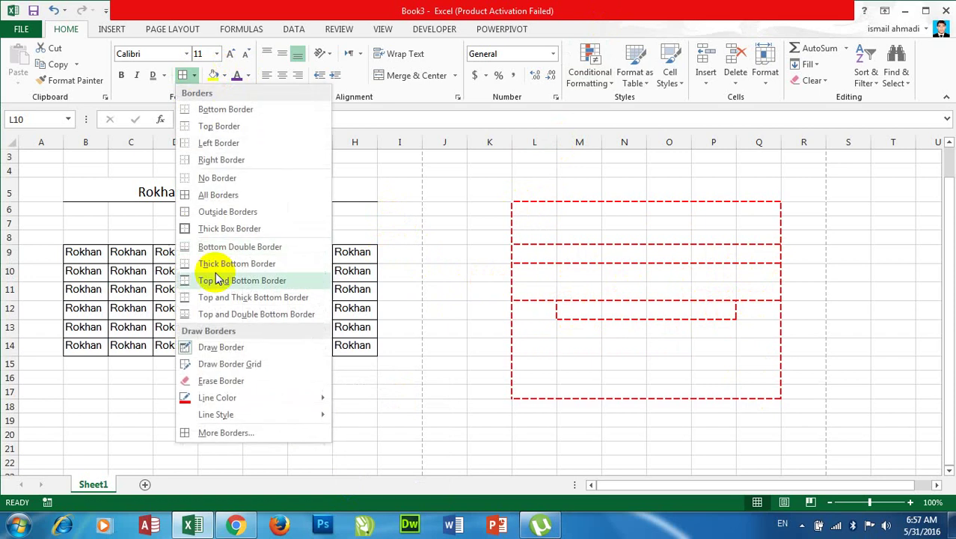
click(188, 349)
drag(101, 252, 368, 353)
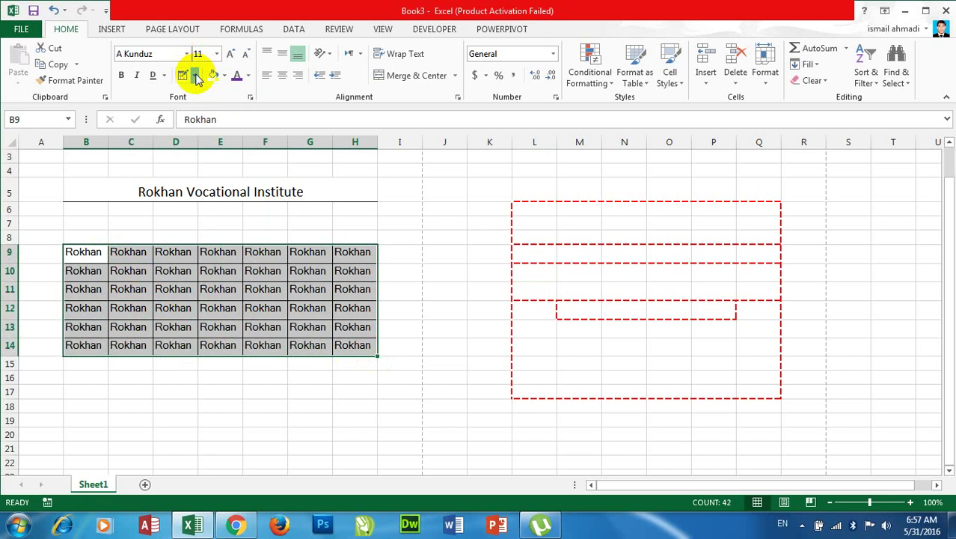
click(196, 76)
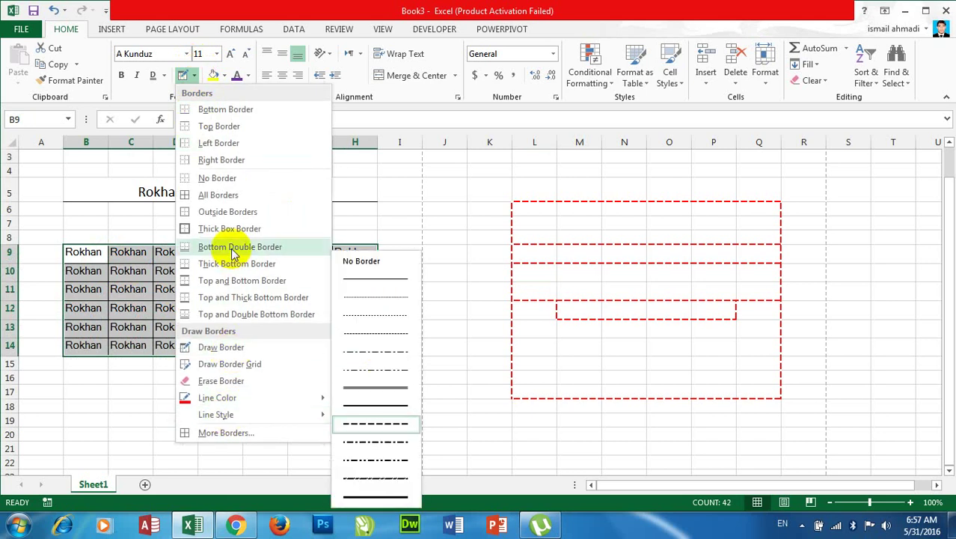
click(212, 195)
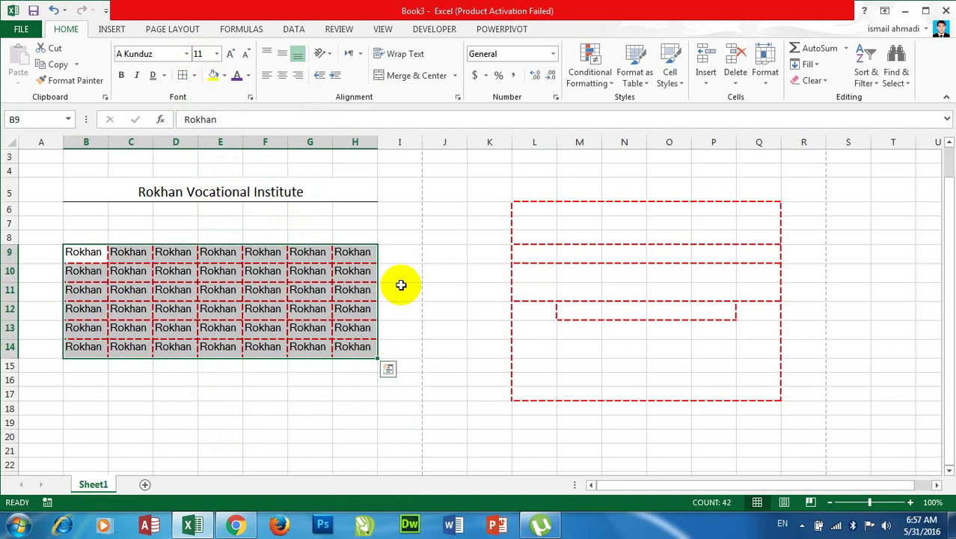
click(442, 288)
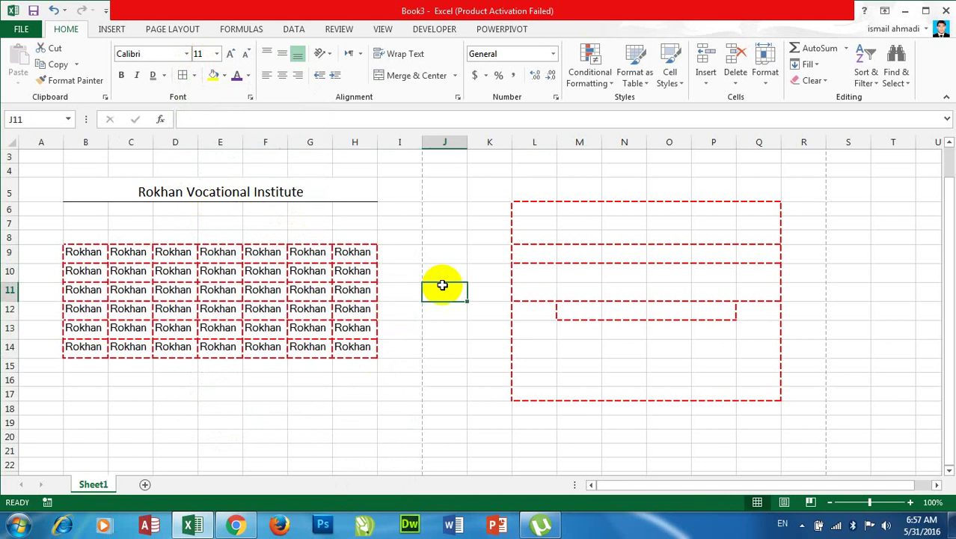
drag(523, 209, 750, 392)
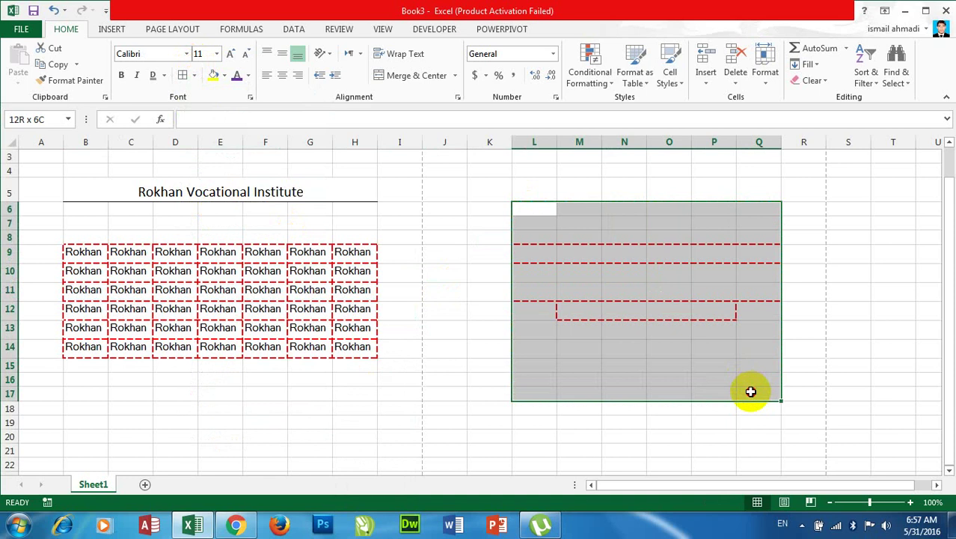
- Erase the drawn red dashed box and inner lines across L6:Q17
click(195, 75)
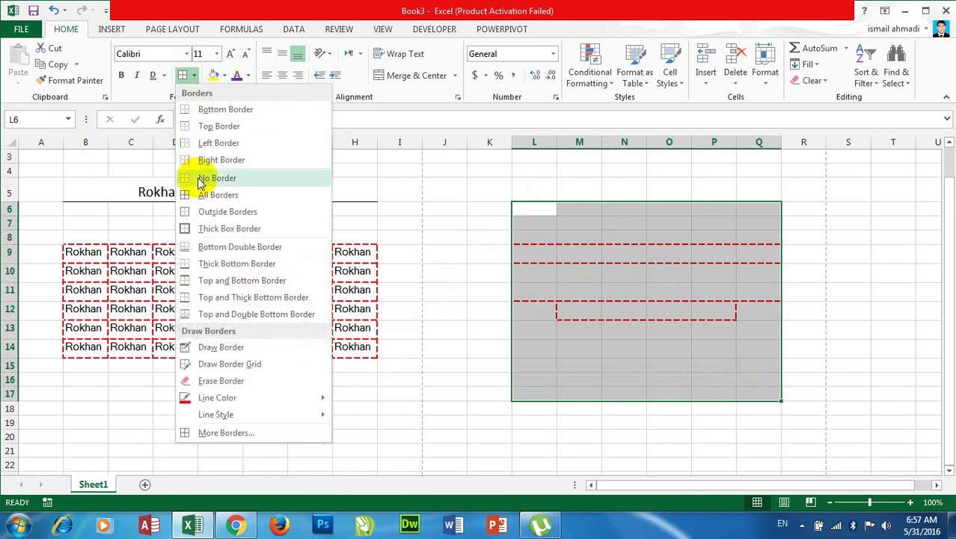
click(219, 380)
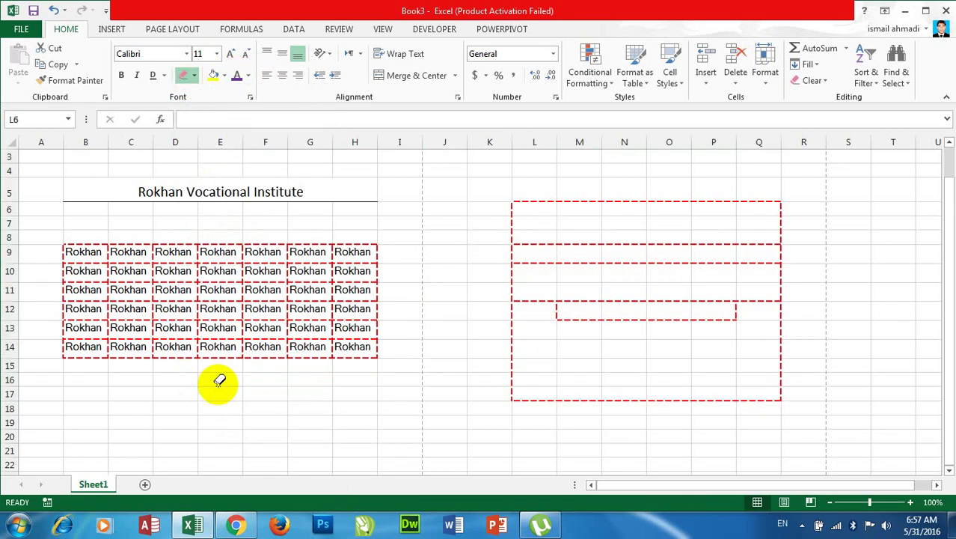
mouse_move(501, 181)
mouse_down()
mouse_move(652, 270)
mouse_move(799, 411)
mouse_up()
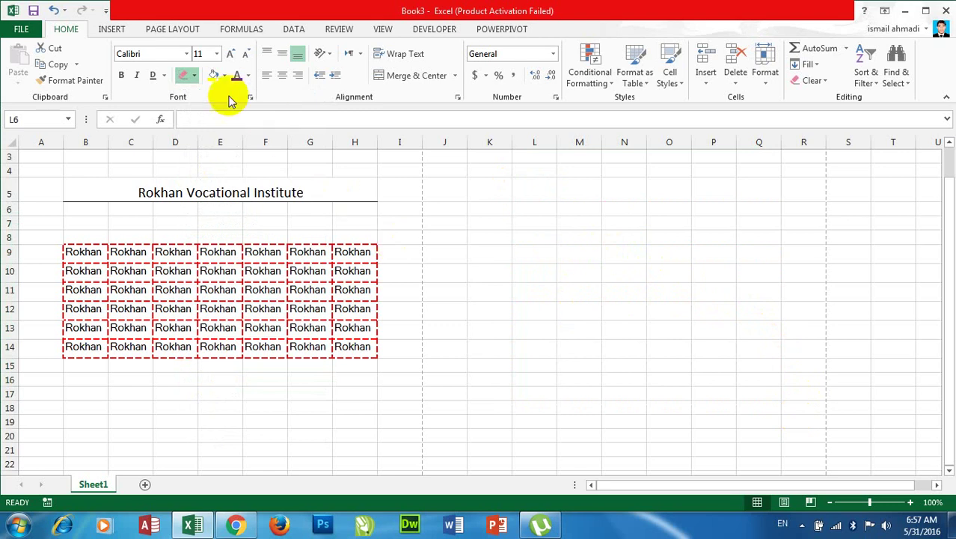
click(194, 77)
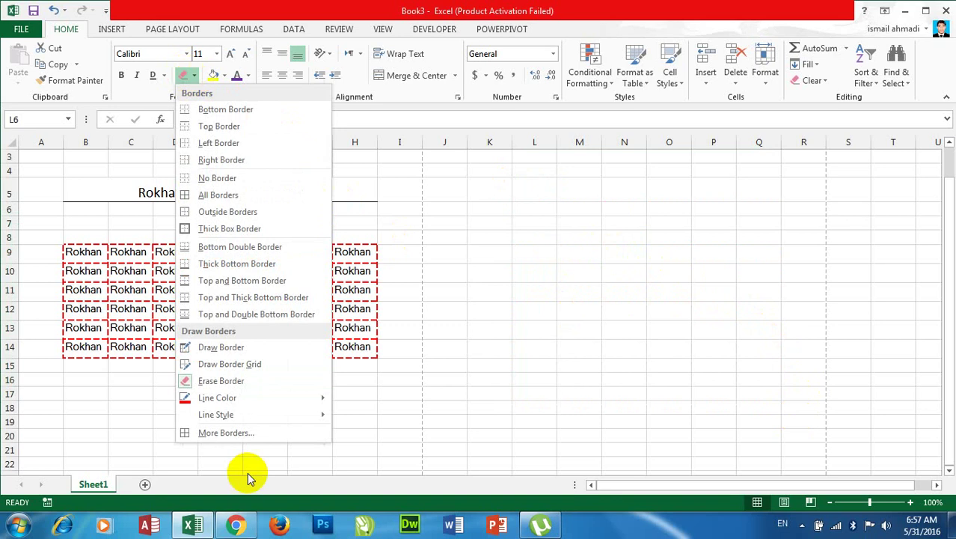
click(506, 212)
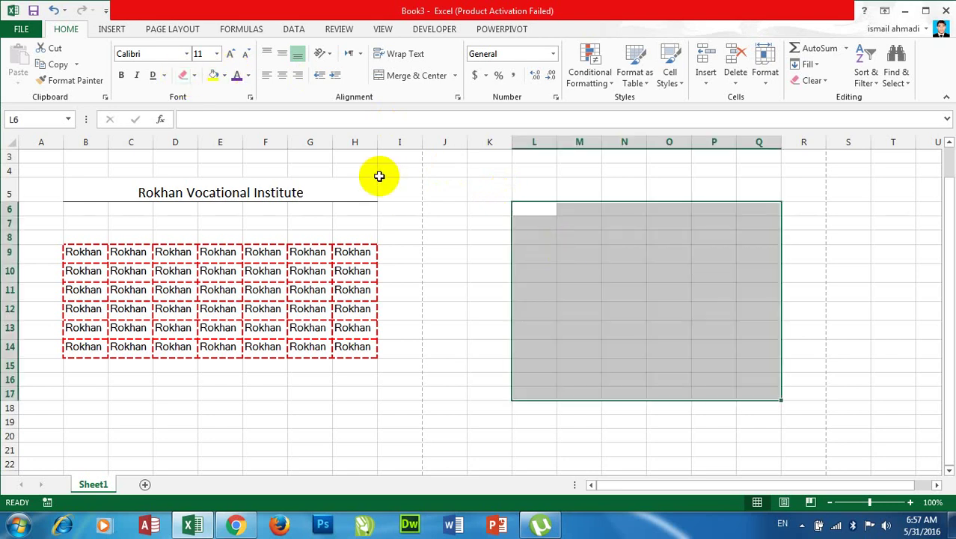
click(493, 208)
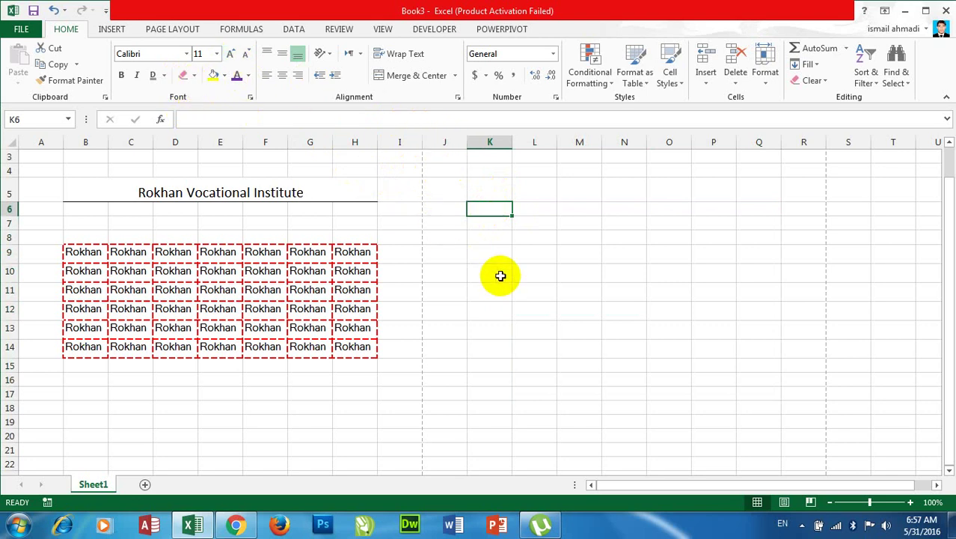
- Give the merged title a red Bottom Double Border
click(194, 75)
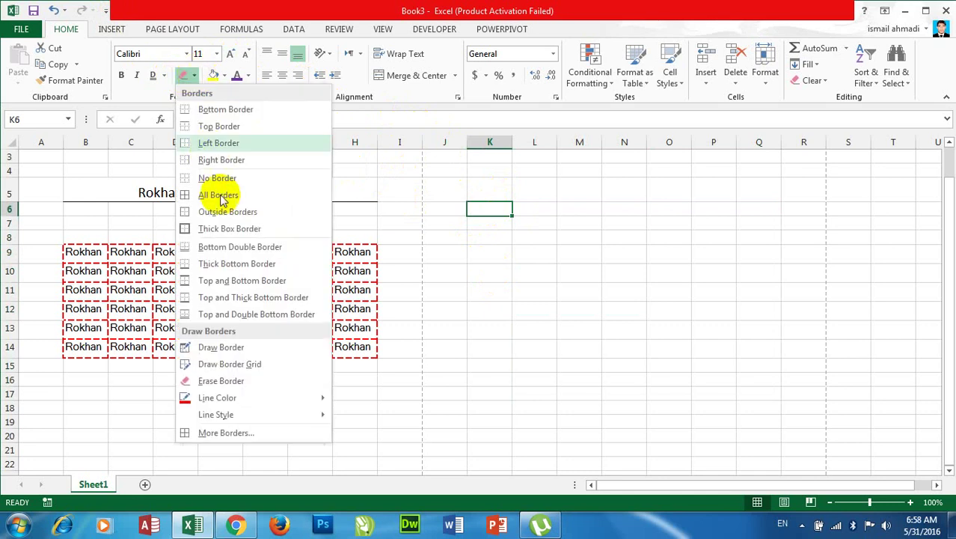
click(339, 258)
click(170, 187)
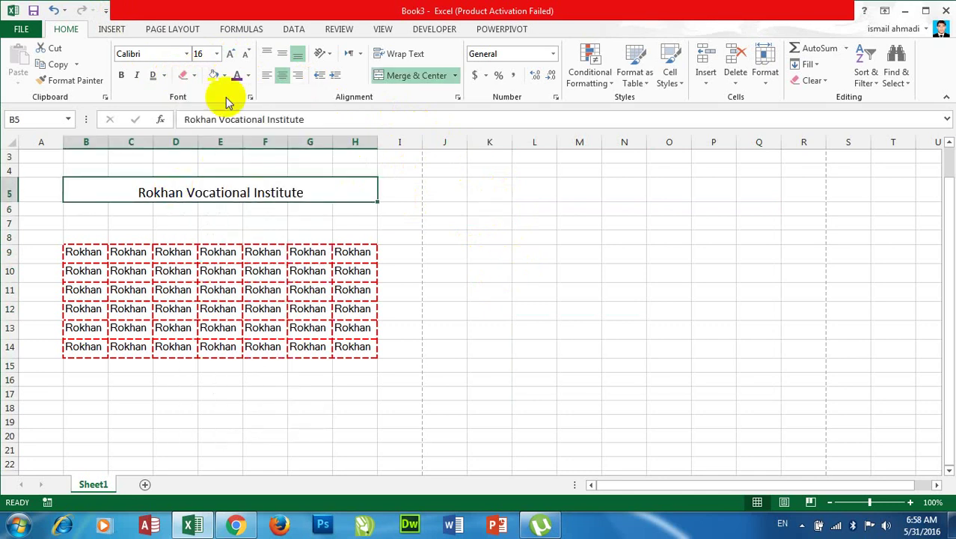
click(195, 76)
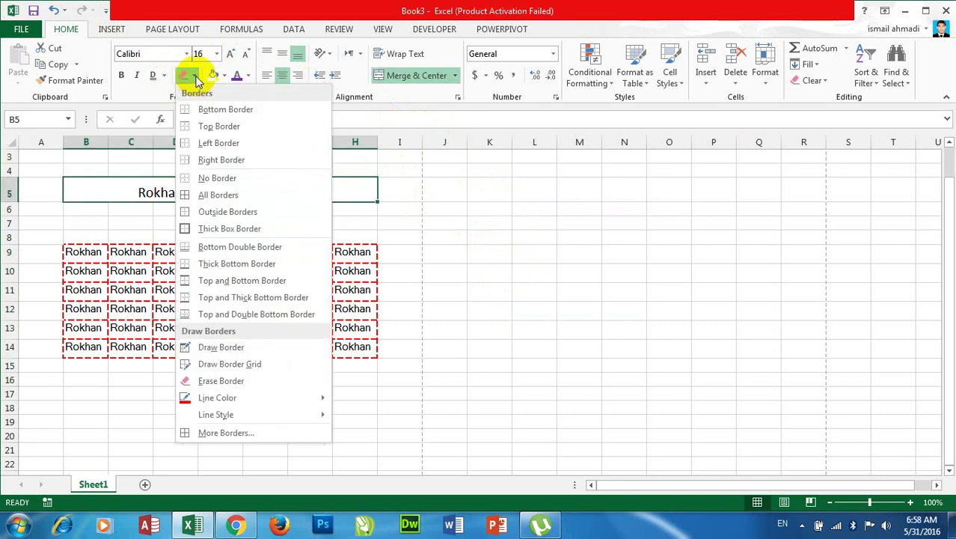
click(235, 250)
click(448, 196)
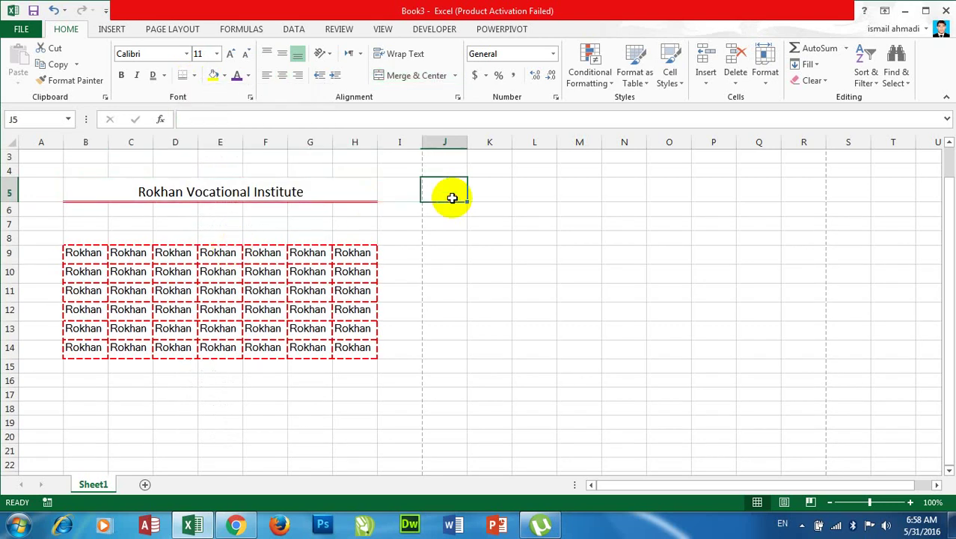
- Apply a red Top and Bottom Border to the merged title and inspect it
click(289, 193)
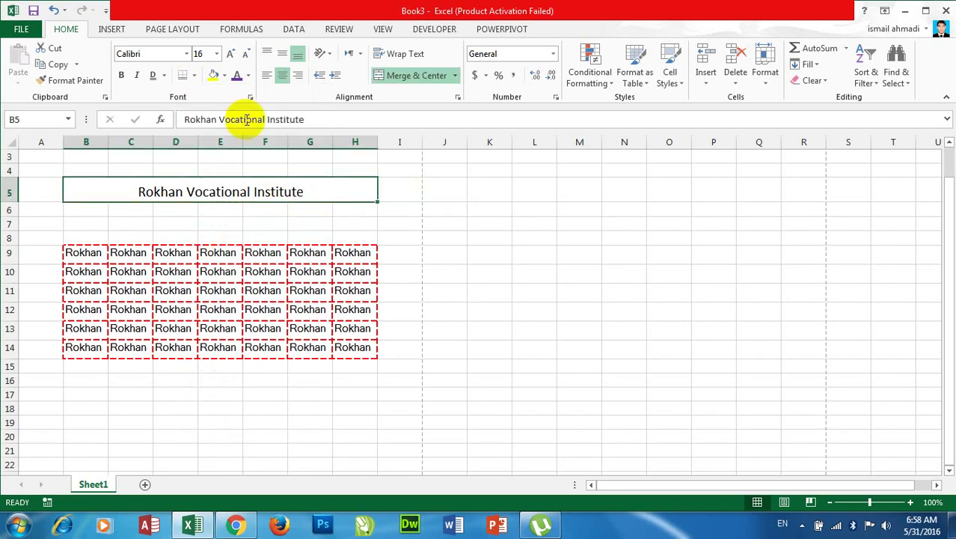
click(194, 76)
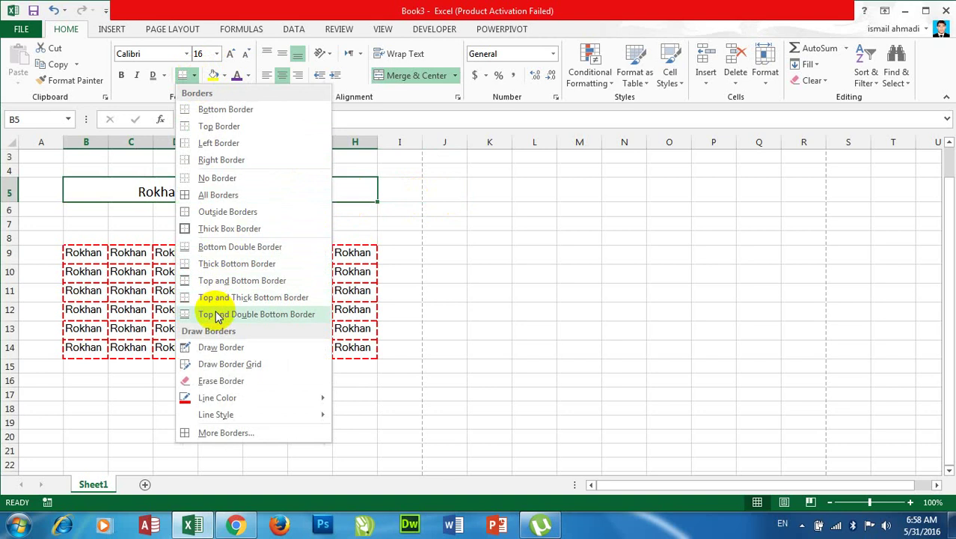
click(231, 281)
click(503, 260)
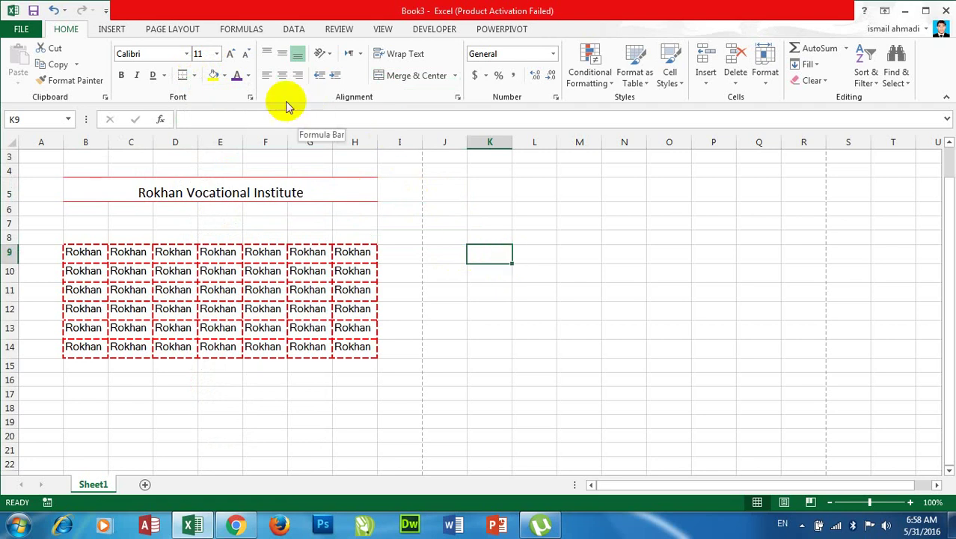
click(547, 220)
click(230, 193)
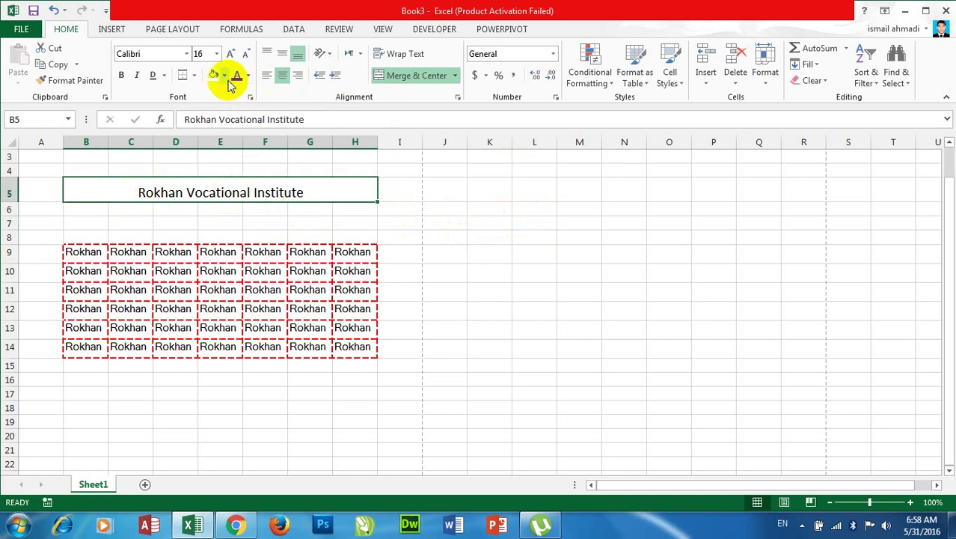
click(491, 190)
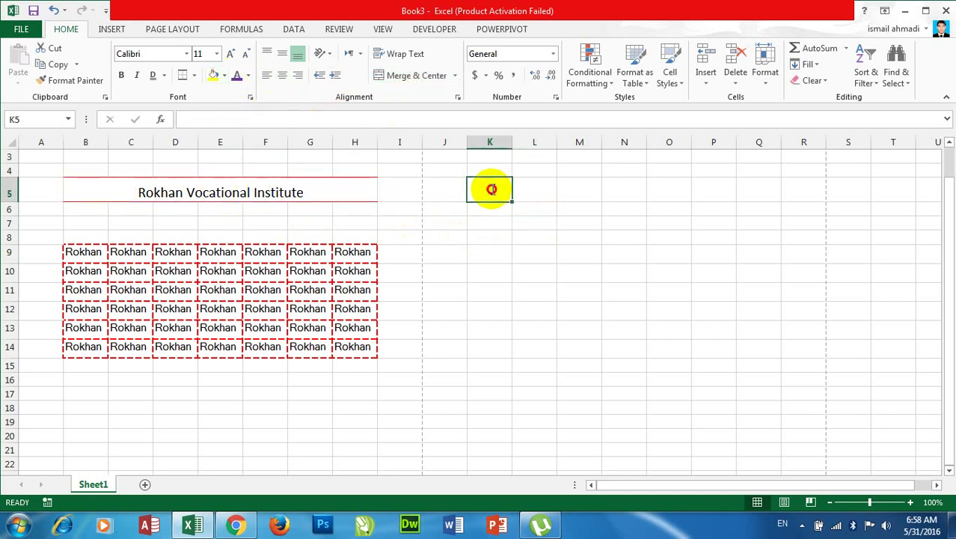
- Fill the merged title cell with a custom pale green, RGB 163, 251, 165
click(183, 186)
click(224, 76)
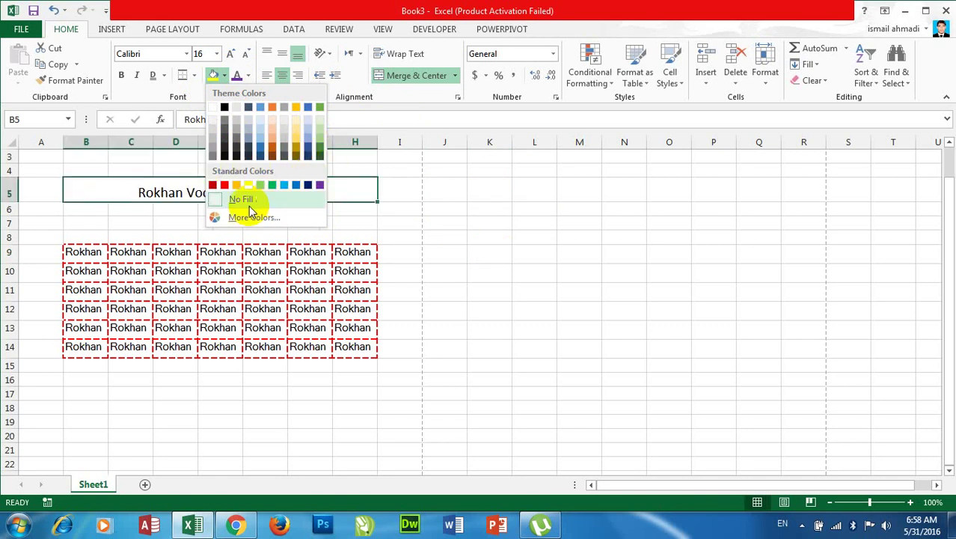
click(241, 217)
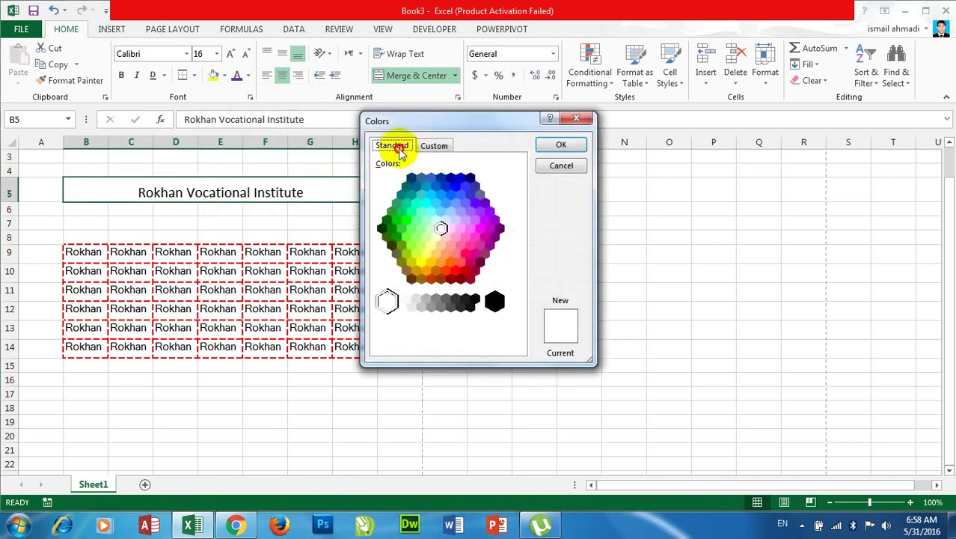
click(449, 197)
click(432, 212)
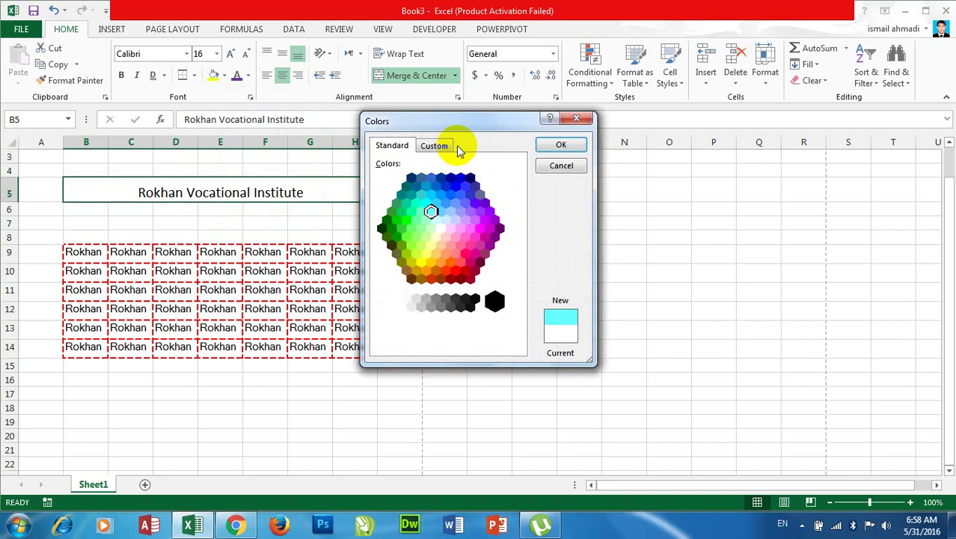
click(435, 145)
click(439, 193)
mouse_move(438, 193)
mouse_down()
mouse_move(417, 190)
mouse_move(417, 177)
mouse_up()
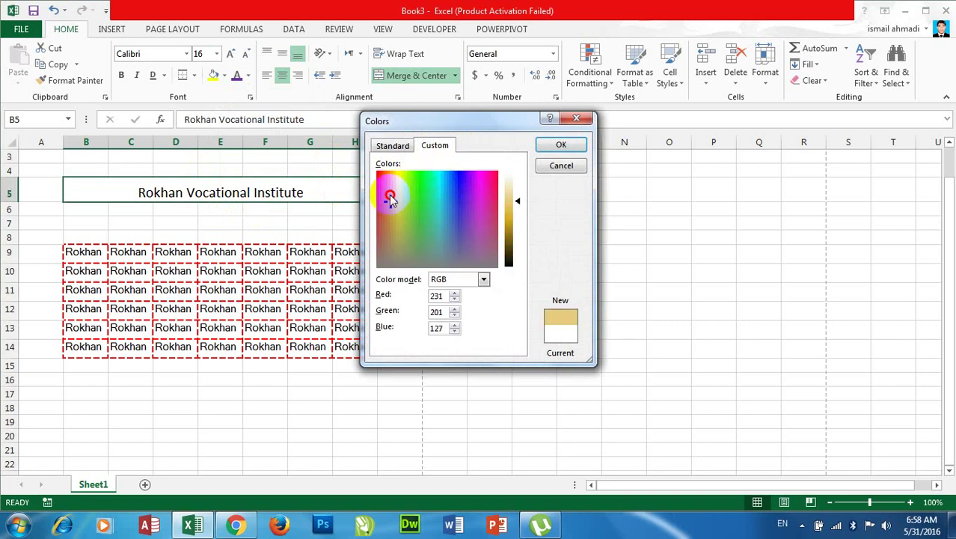
drag(520, 208, 516, 192)
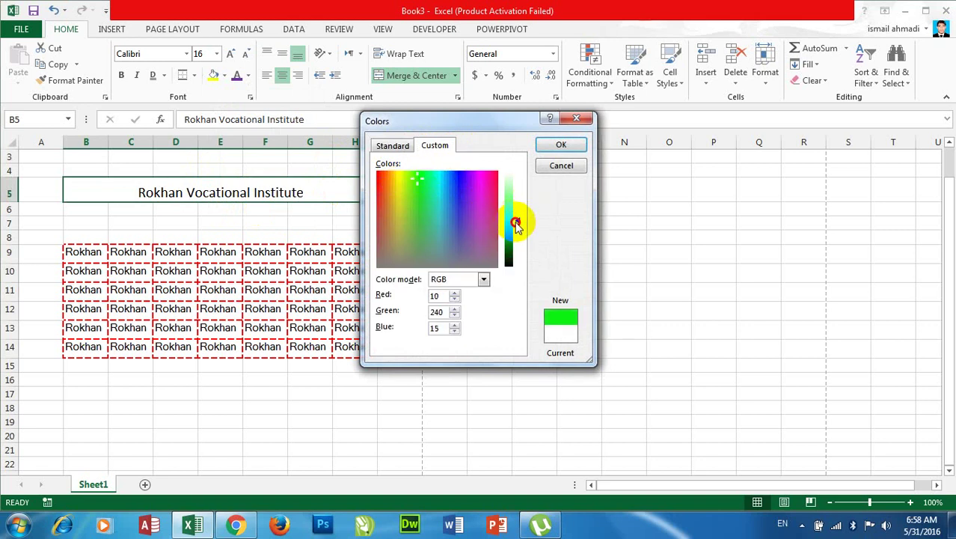
click(562, 145)
click(591, 238)
- Color the Rokhan Vocational Institute title text blue from Standard Colors
click(297, 193)
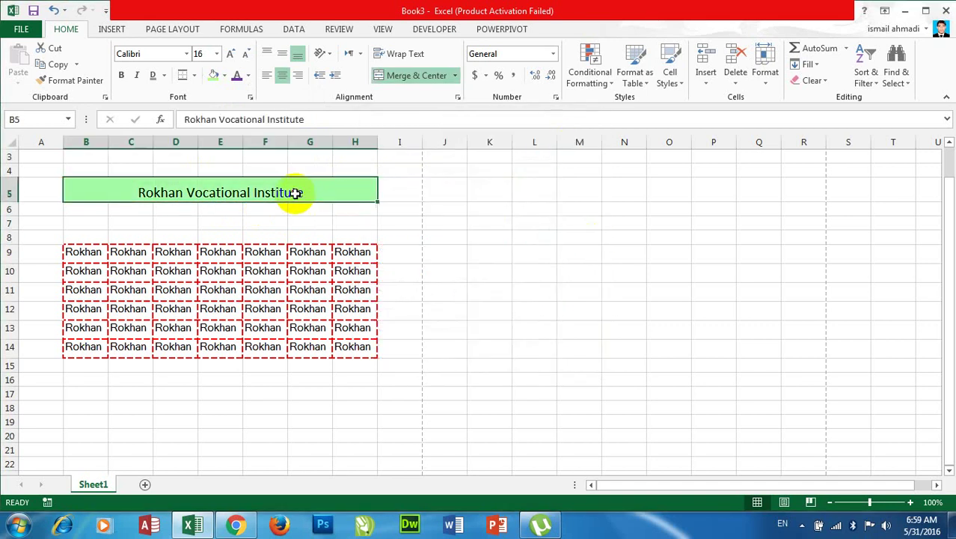
click(249, 78)
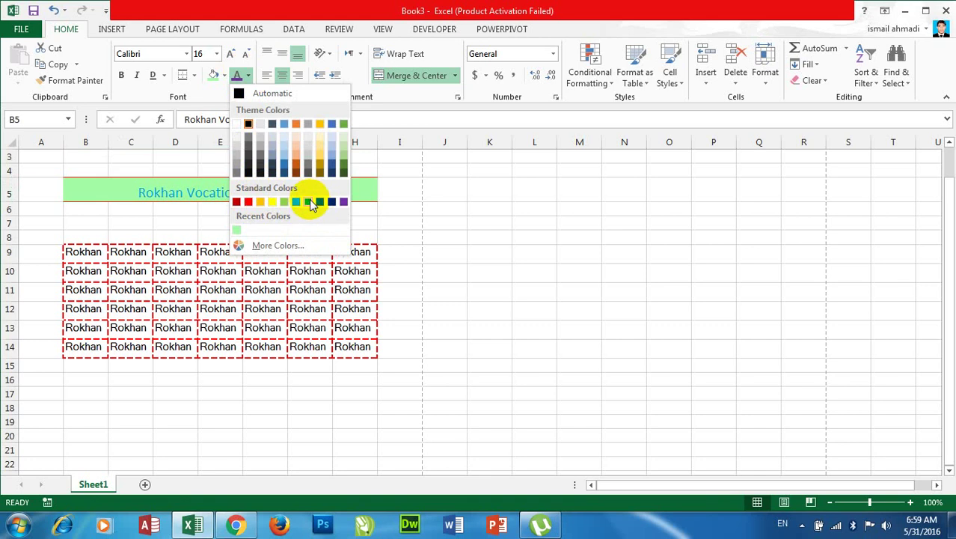
click(321, 200)
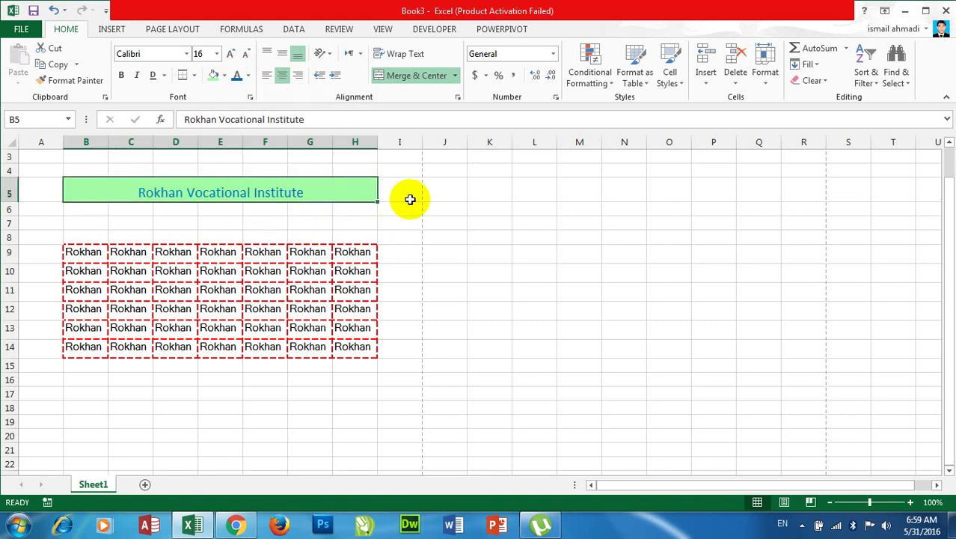
- Choose Agency FB as the title font in Format Cells
click(251, 98)
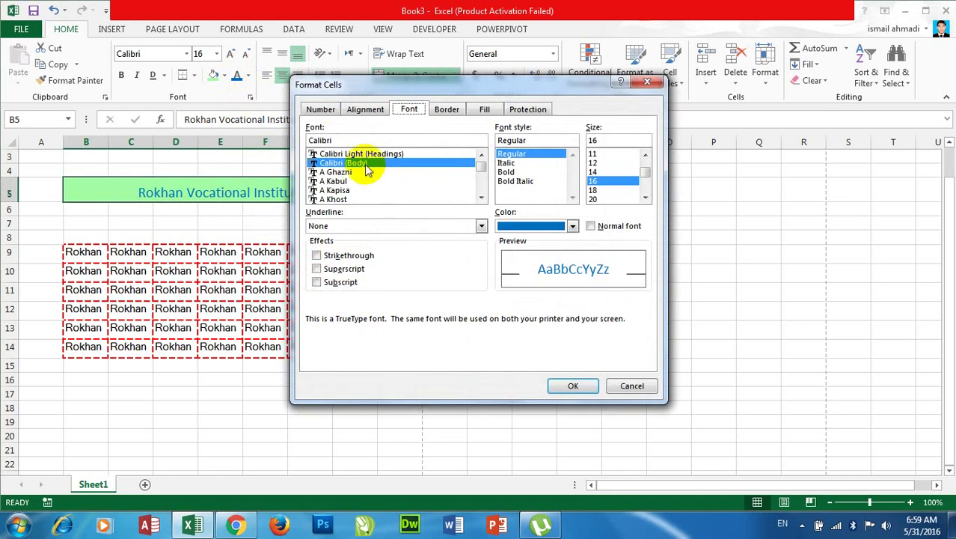
click(337, 172)
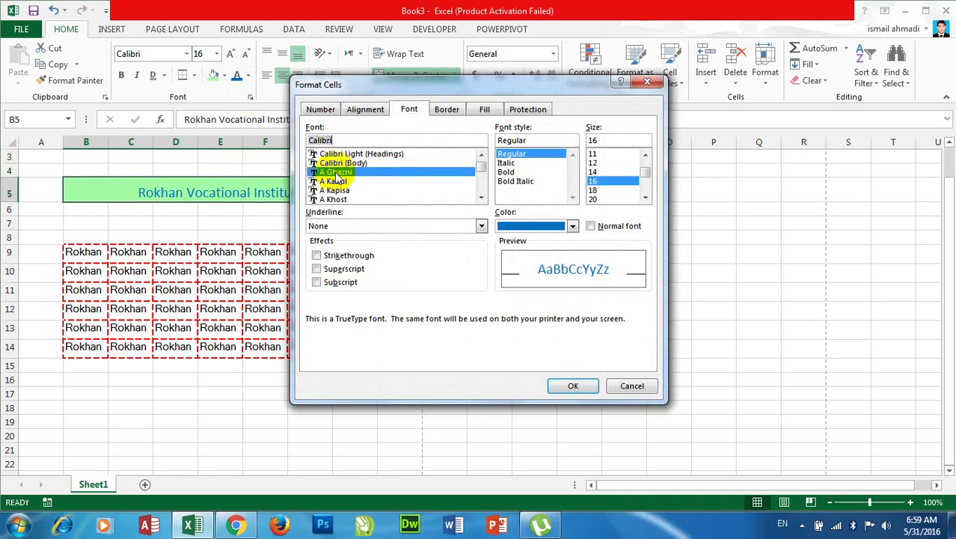
click(335, 181)
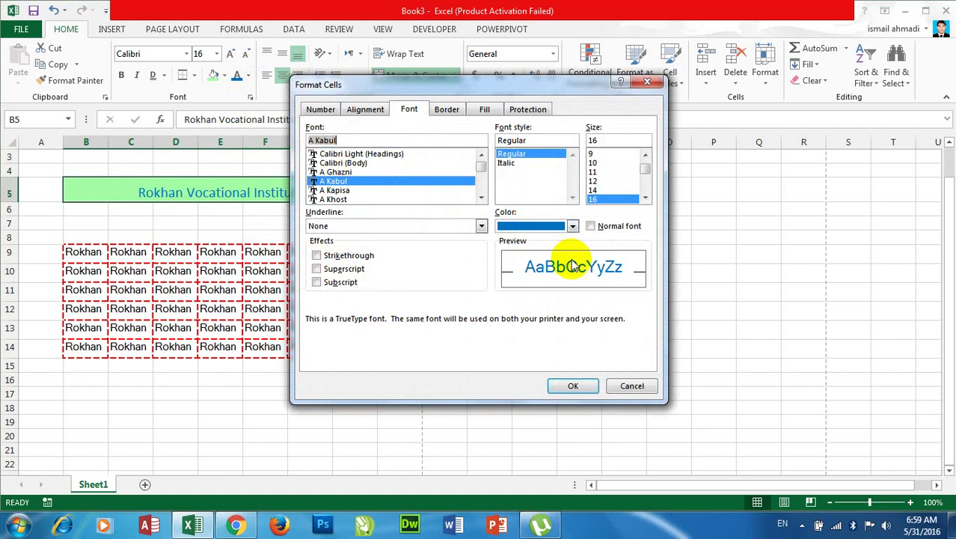
click(344, 191)
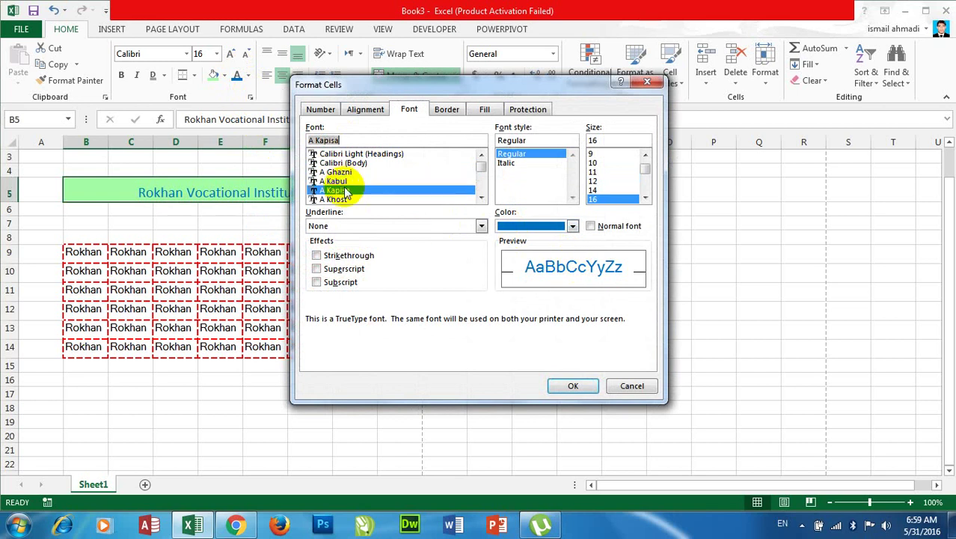
key(Down)
key(Down)
key(Down)
key(Down)
key(Down)
key(Down)
key(Down)
key(Down)
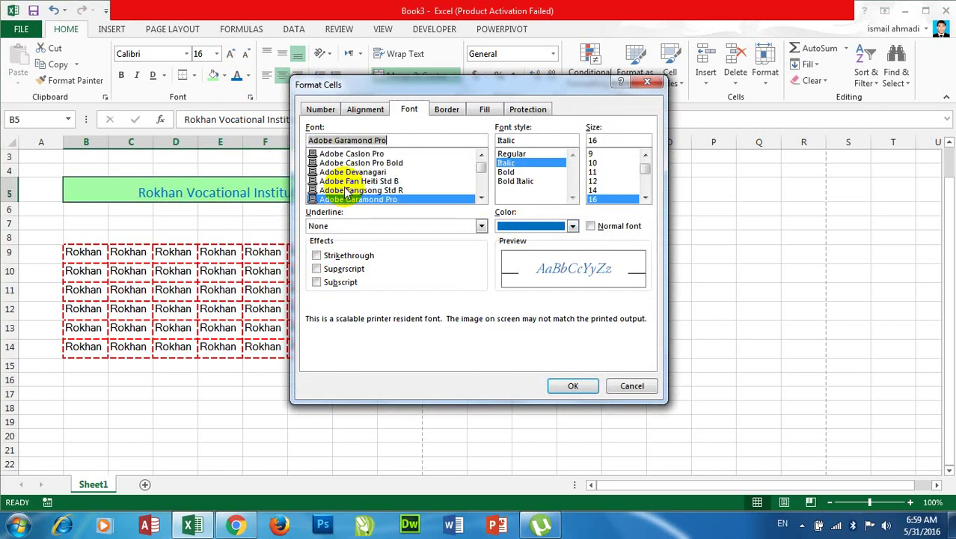
key(Down)
key(Down)
key(Down)
key(Down)
key(Down)
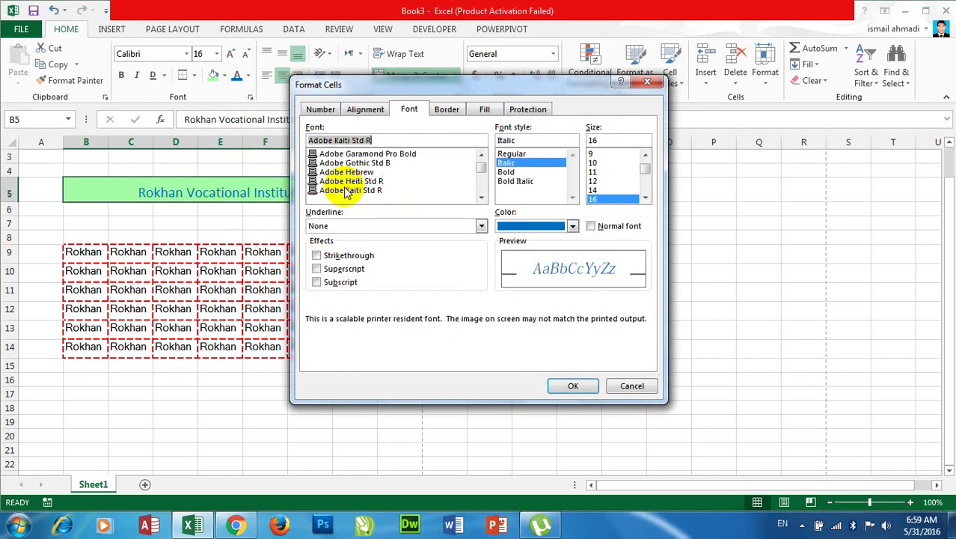
key(Down)
key(Down)
key(Down)
key(Down)
key(Down)
key(Down)
key(Down)
key(Down)
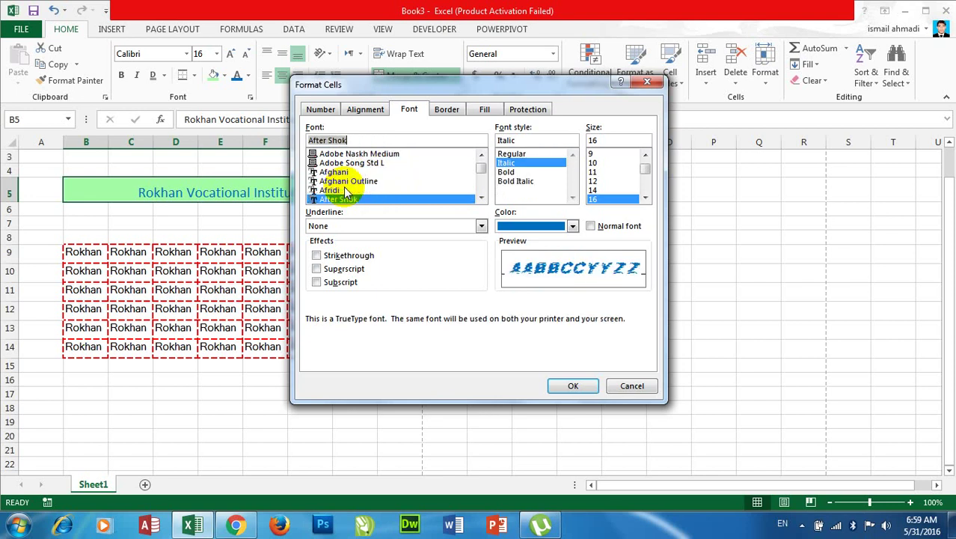
key(Down)
key(Down)
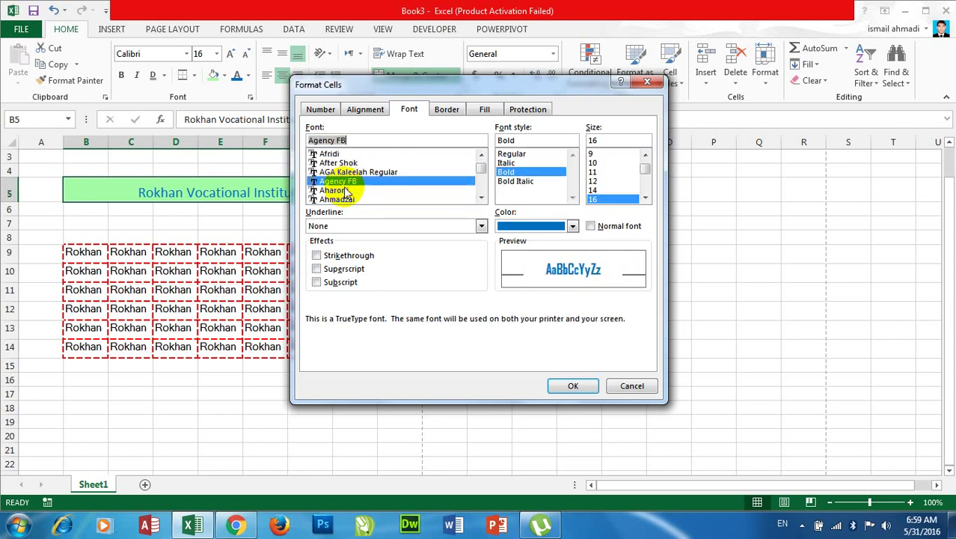
key(Down)
key(Down)
key(Up)
key(Up)
- Set the title font style to Bold at size 18
click(527, 182)
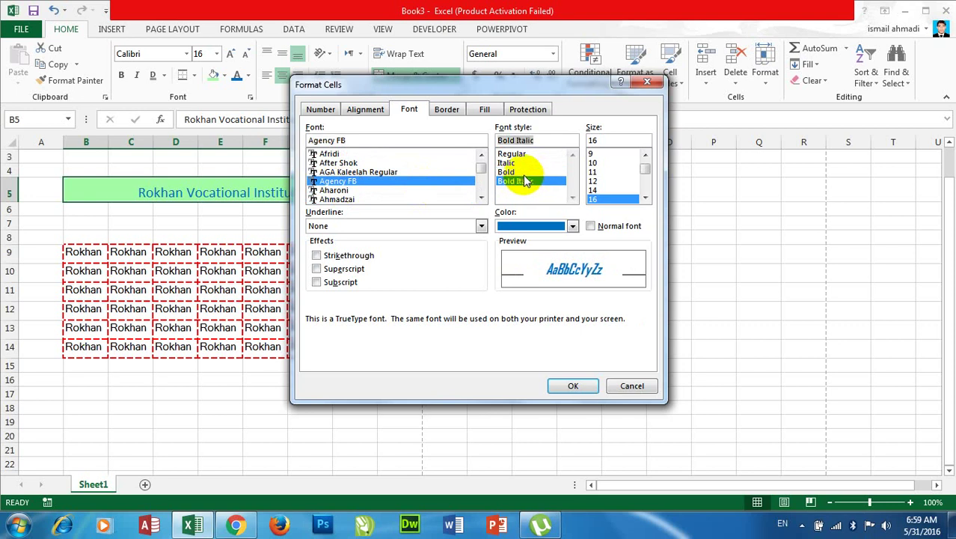
click(523, 172)
click(515, 163)
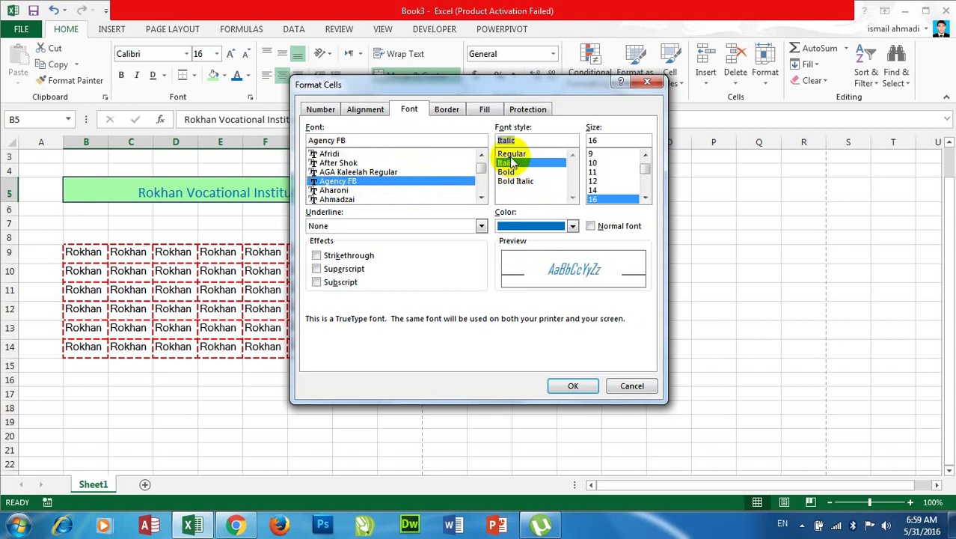
click(512, 155)
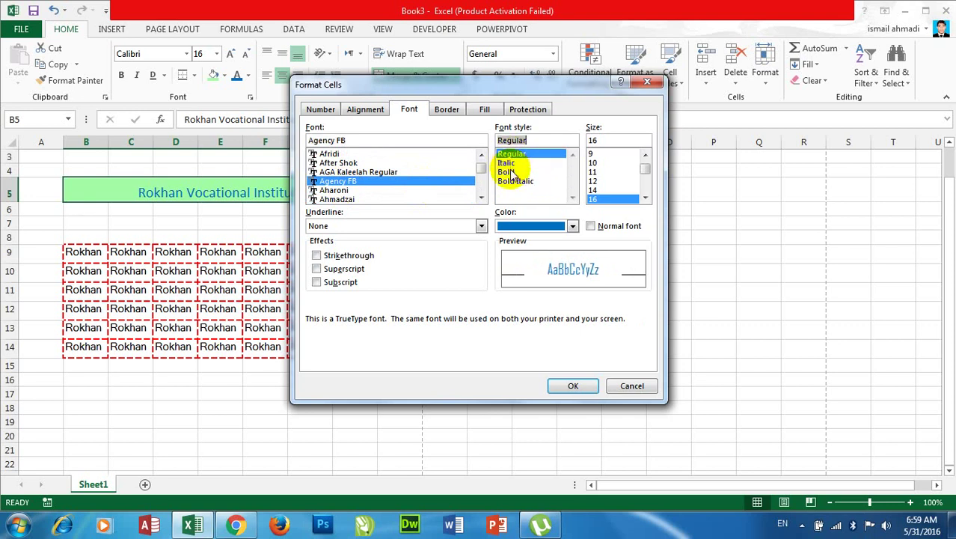
click(512, 172)
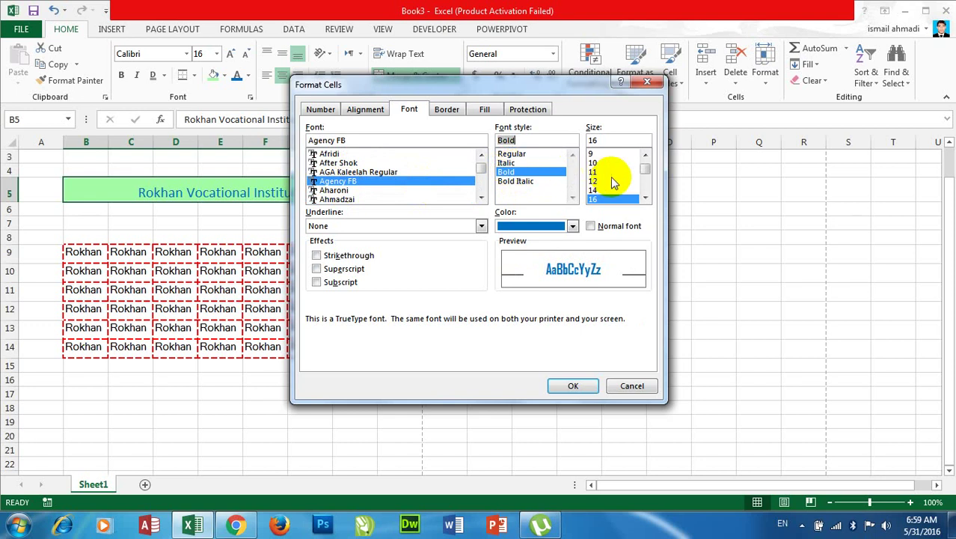
click(645, 198)
click(595, 199)
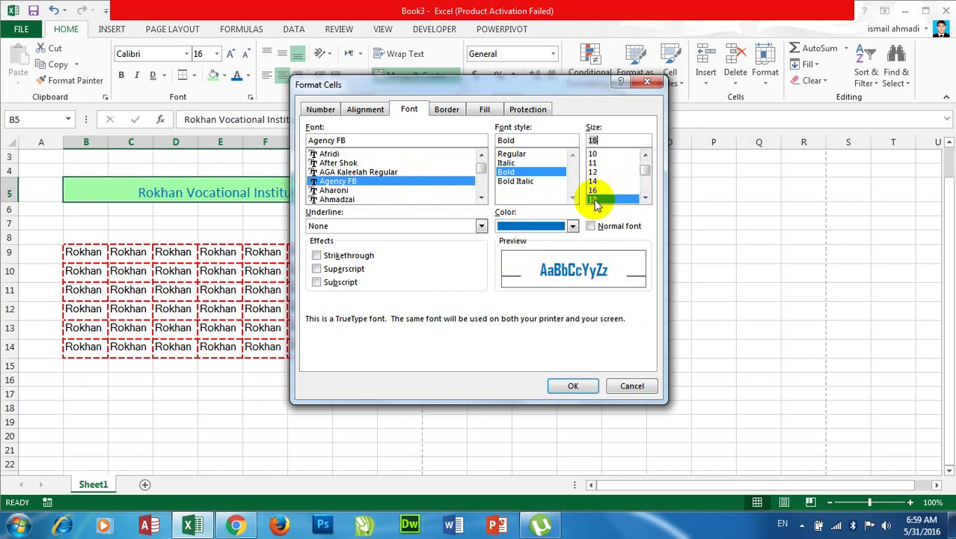
- Make the title text dark green with no underline
click(573, 225)
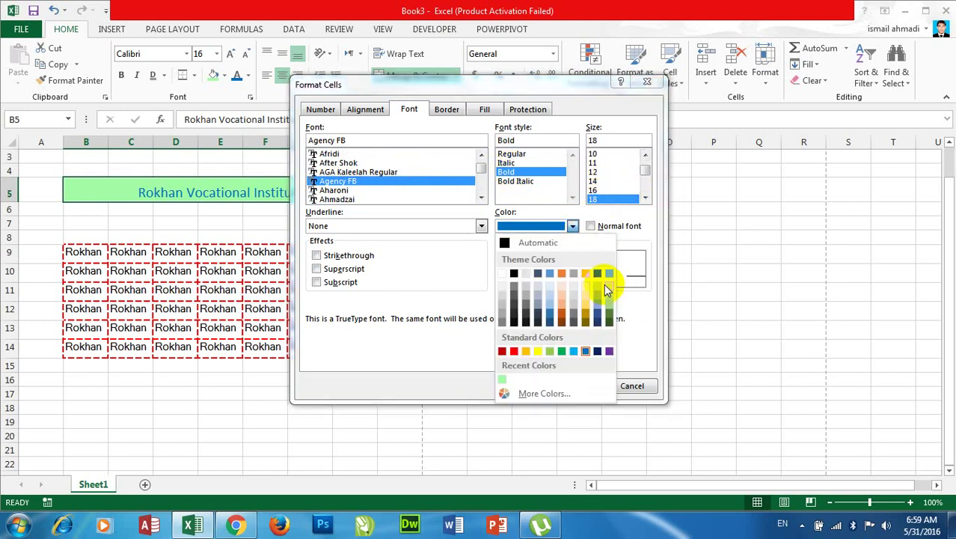
click(610, 320)
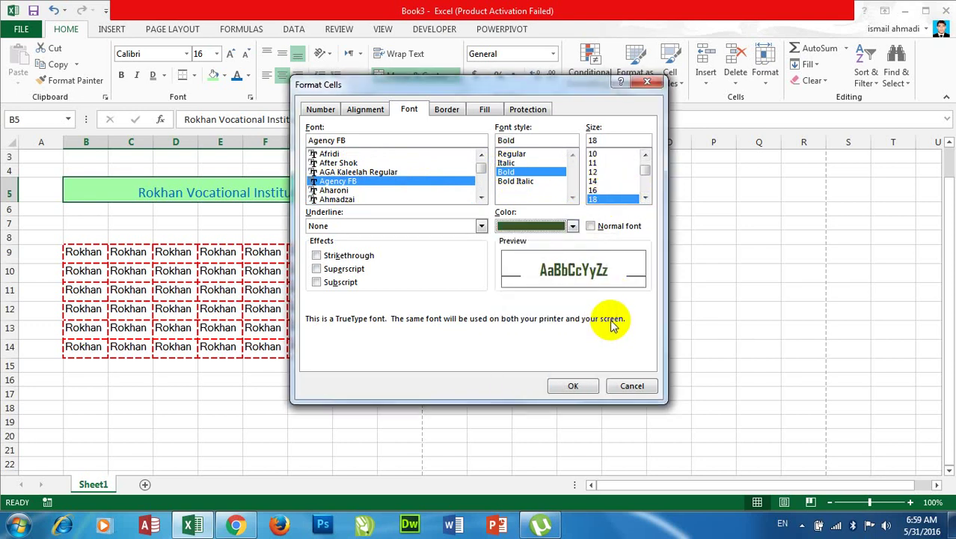
click(480, 226)
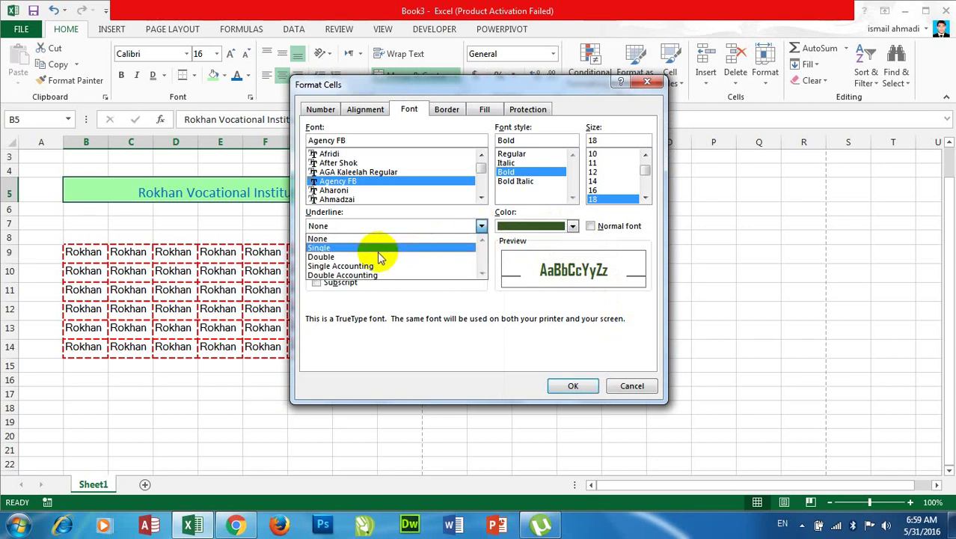
click(624, 231)
- Leave superscript and subscript cleared and apply the font settings
click(337, 257)
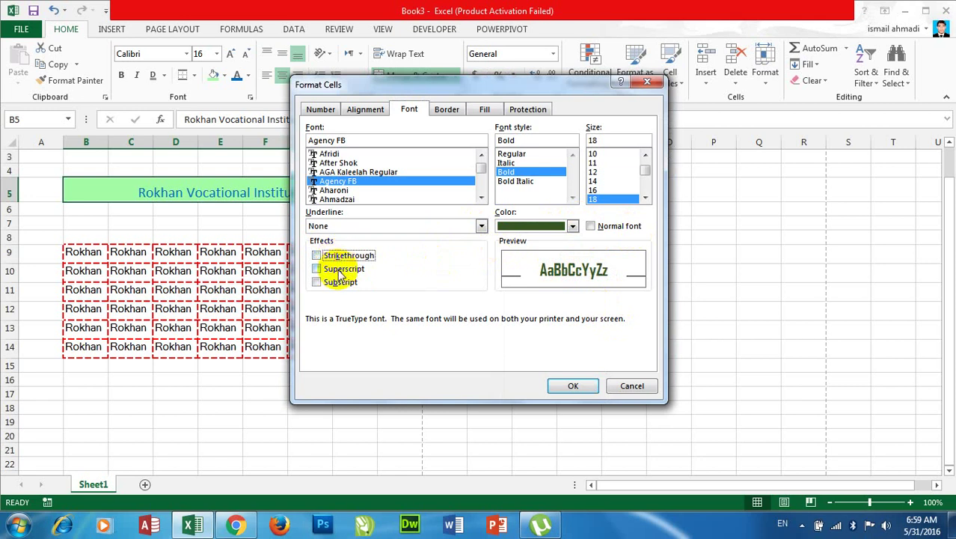
click(340, 269)
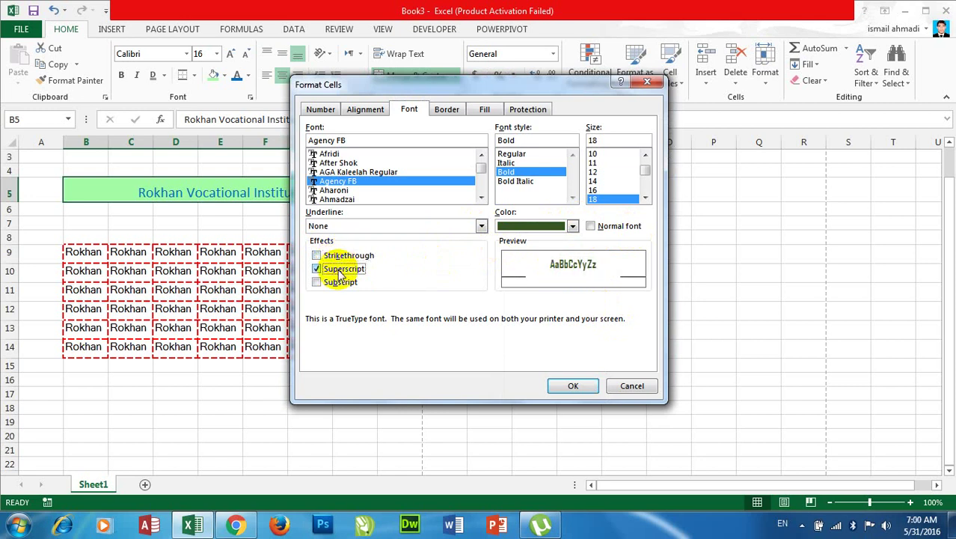
click(341, 269)
click(340, 283)
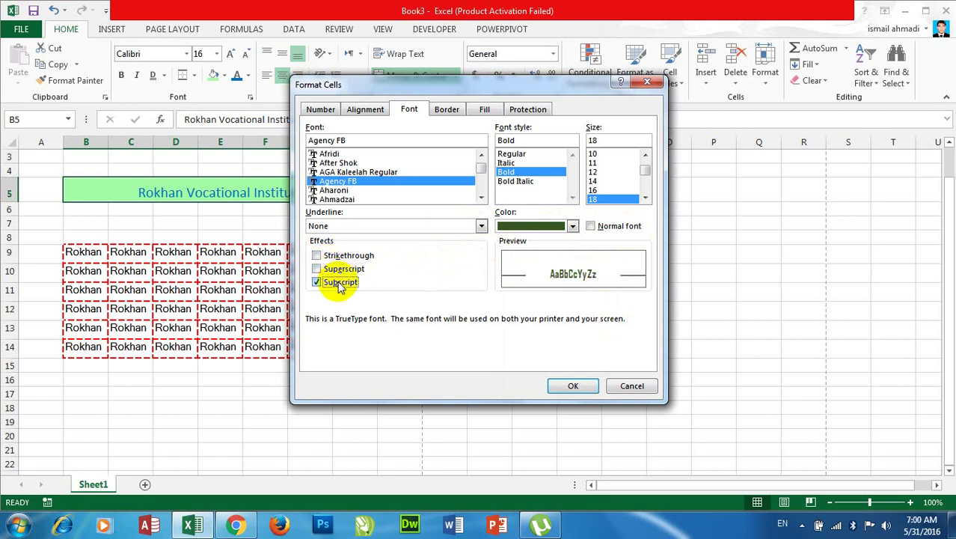
click(339, 283)
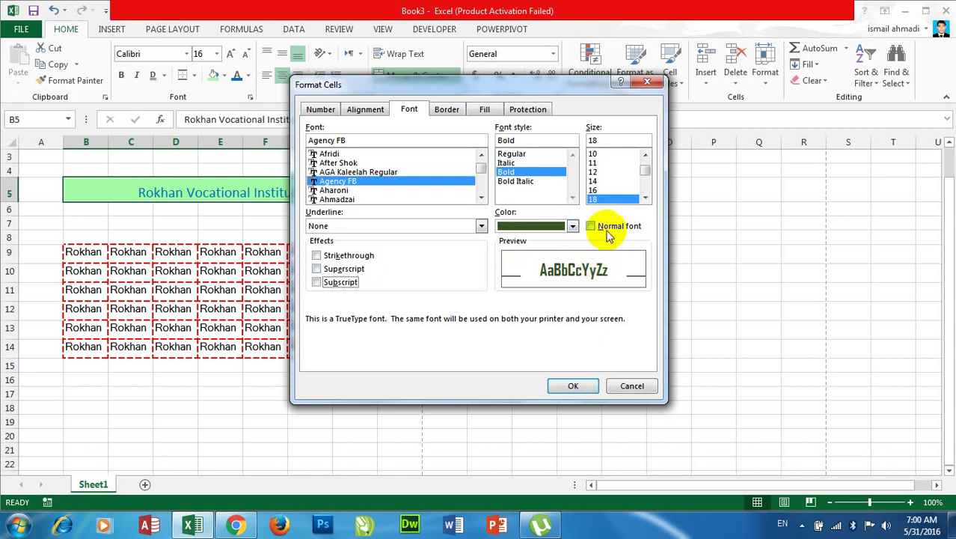
click(567, 385)
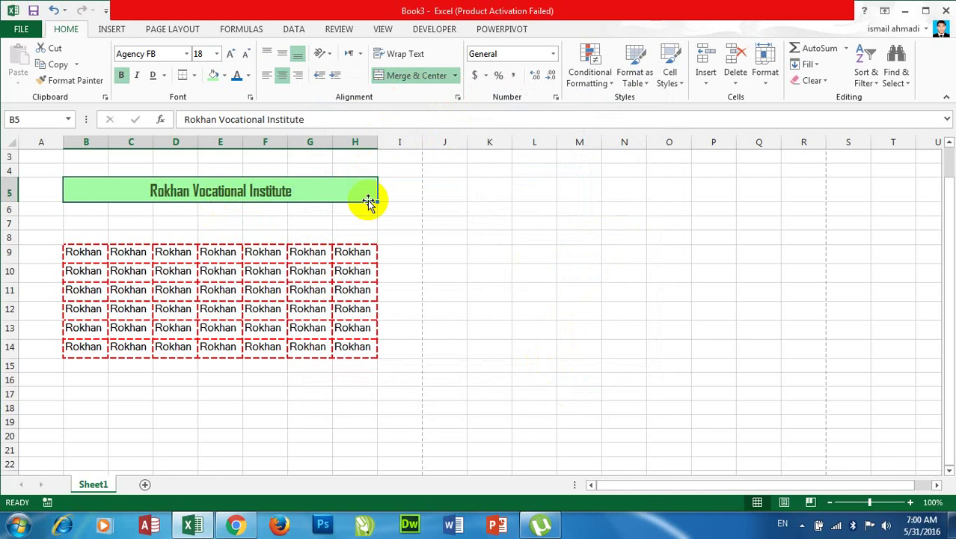
click(253, 98)
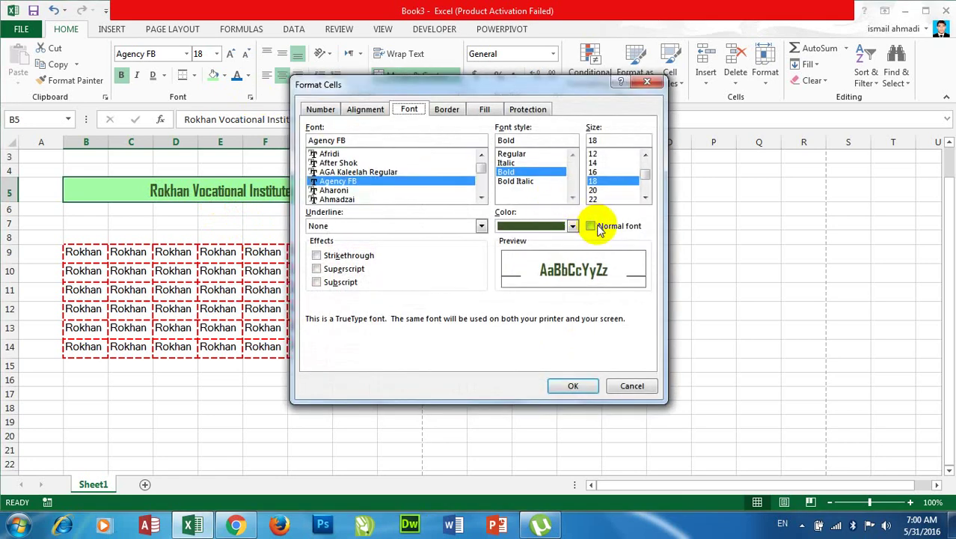
click(591, 226)
click(575, 386)
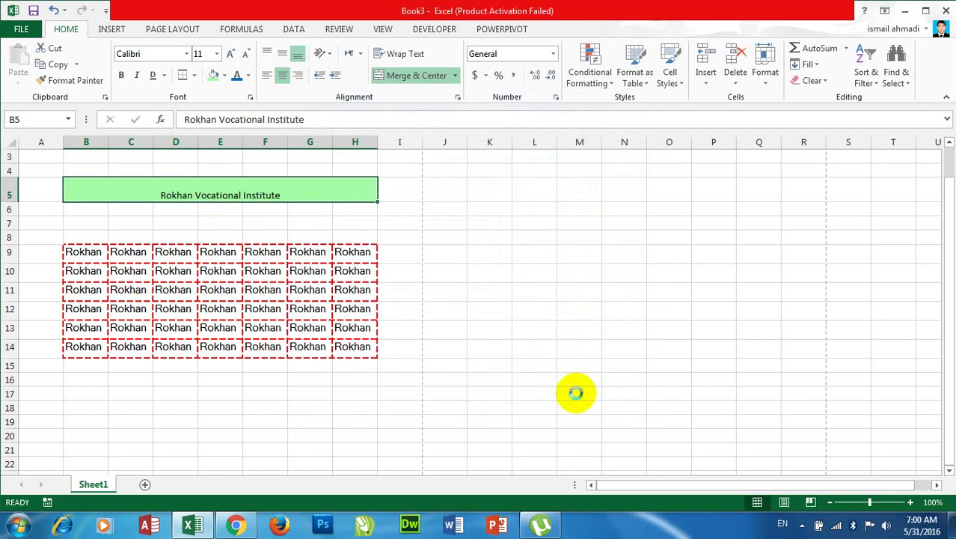
key(ctrl+z)
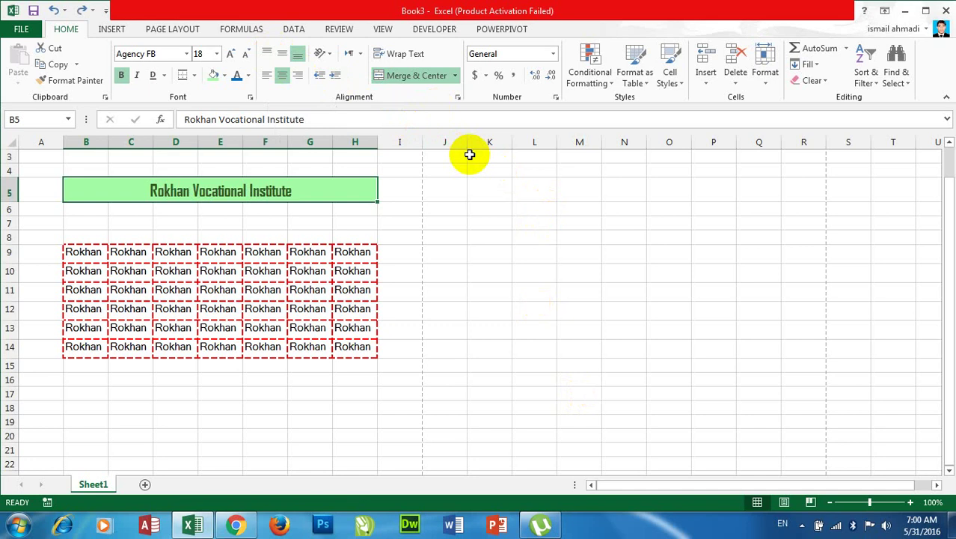
- Select the block K5:O12 beside the grid for the second merged area
drag(462, 267, 821, 254)
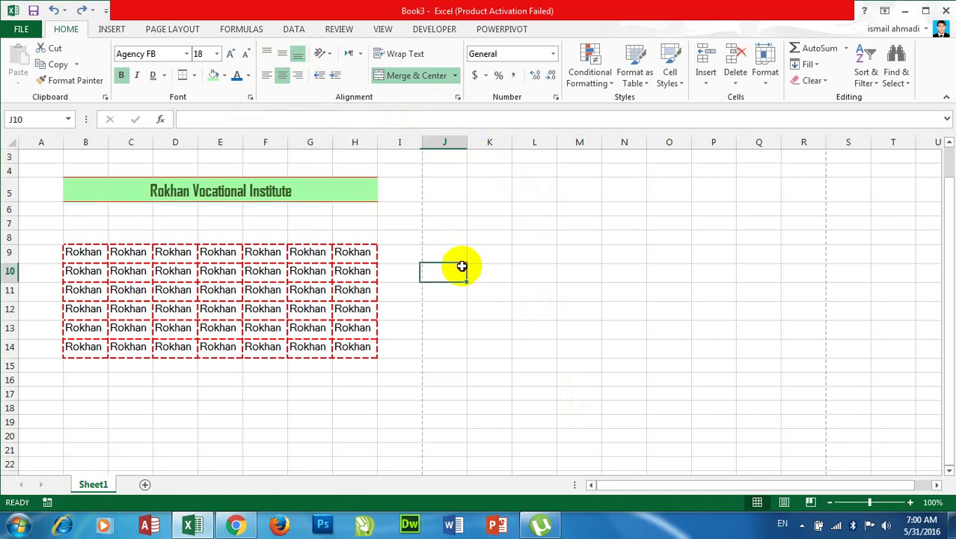
drag(624, 191, 610, 453)
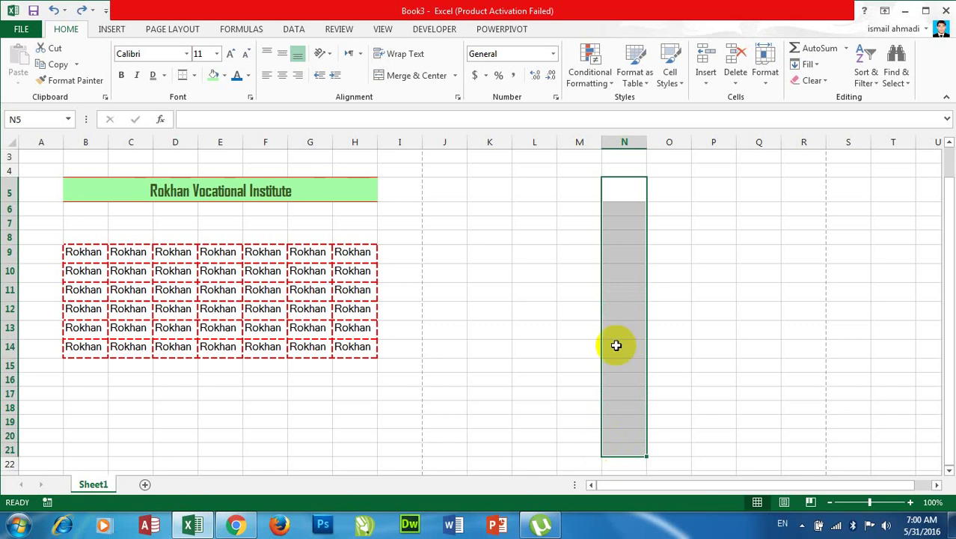
mouse_move(458, 255)
mouse_down()
mouse_move(725, 257)
mouse_move(485, 254)
mouse_up()
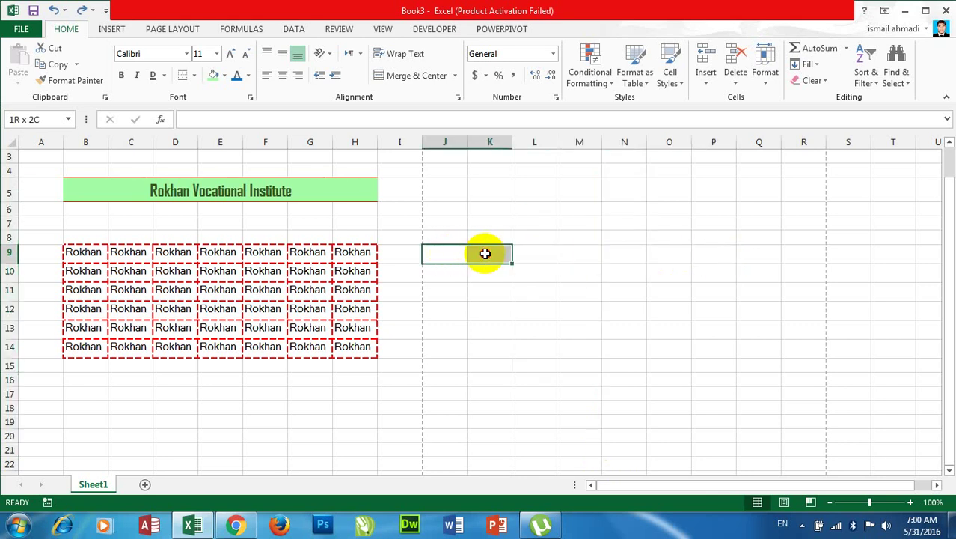
click(594, 253)
drag(646, 256, 790, 257)
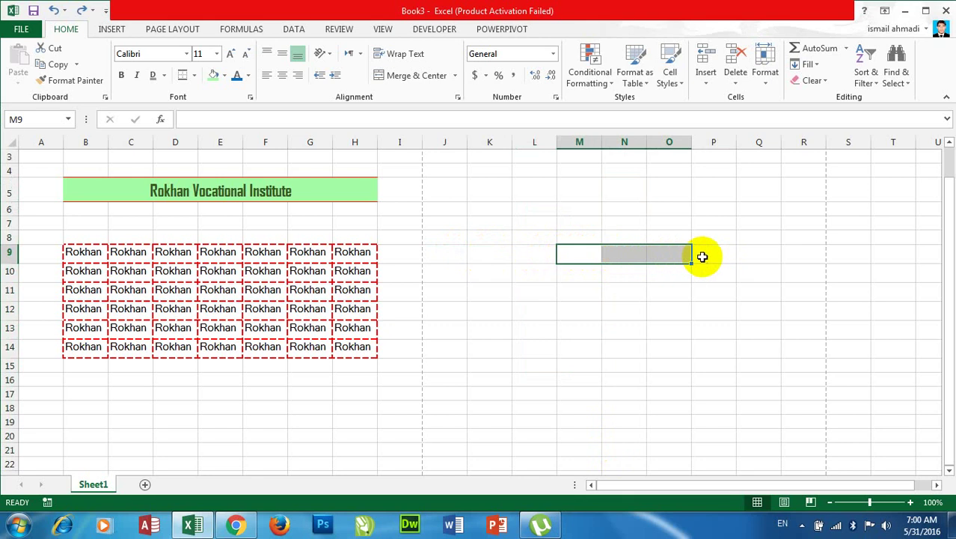
click(637, 293)
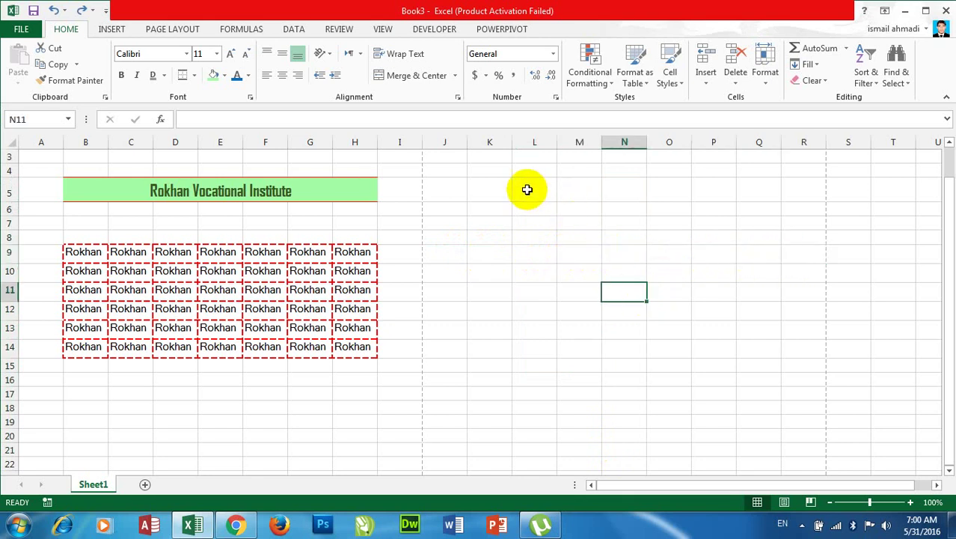
drag(526, 189, 641, 189)
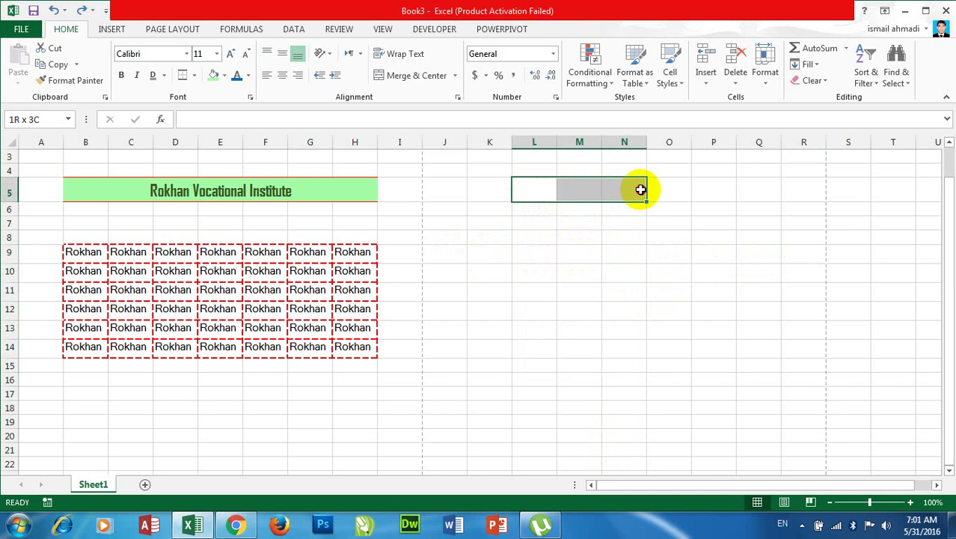
drag(550, 330, 613, 331)
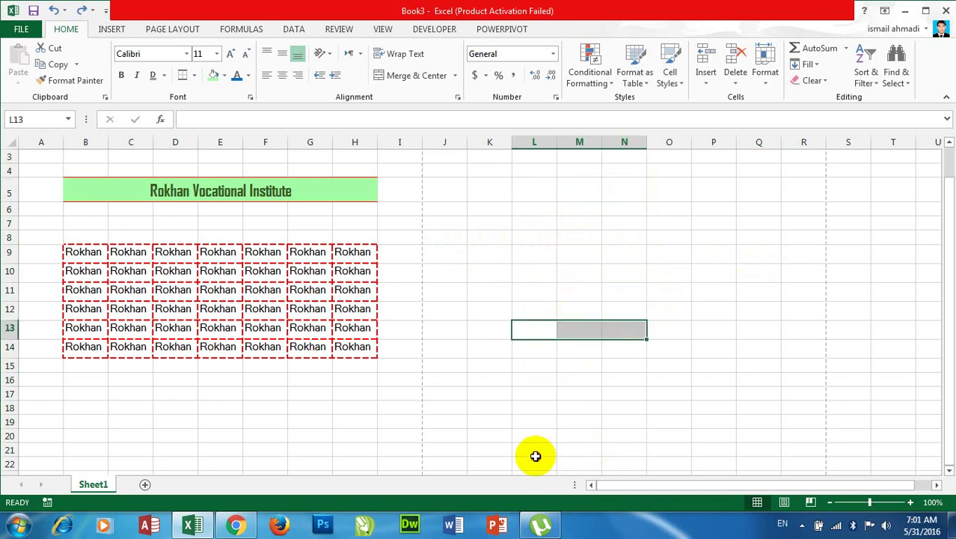
drag(533, 450, 631, 451)
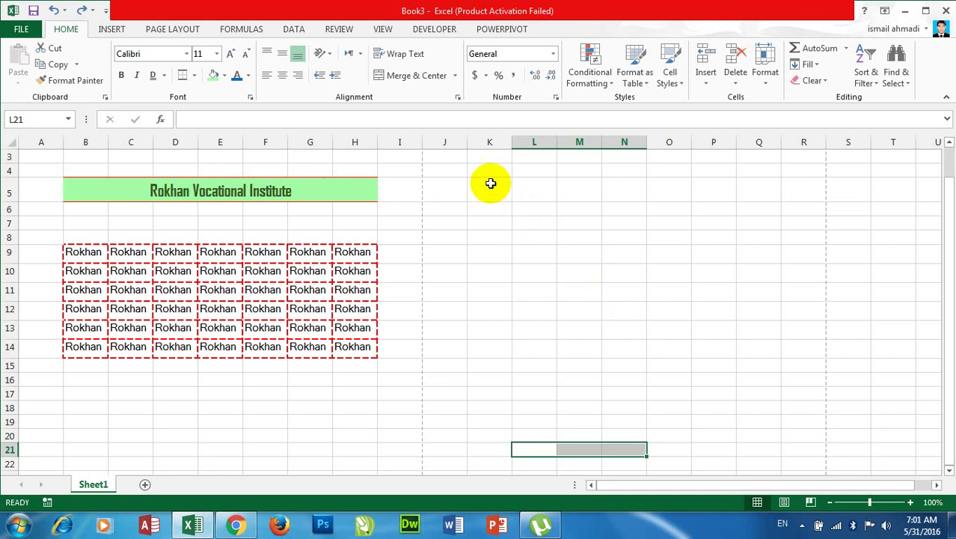
mouse_move(493, 187)
mouse_down()
mouse_move(640, 268)
mouse_move(671, 317)
mouse_up()
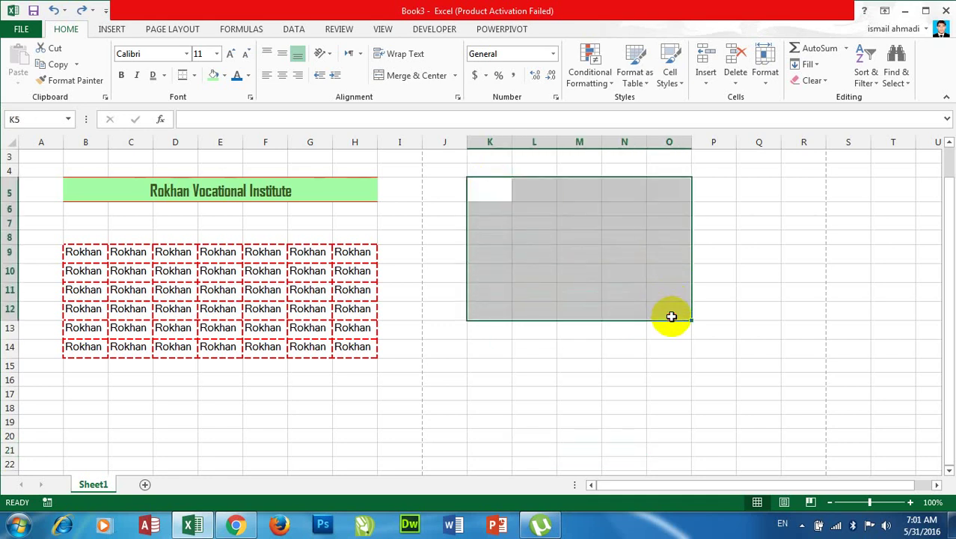
- Merge K5:O12 into one cell and enter the word Rokhan
click(416, 84)
click(785, 238)
click(622, 228)
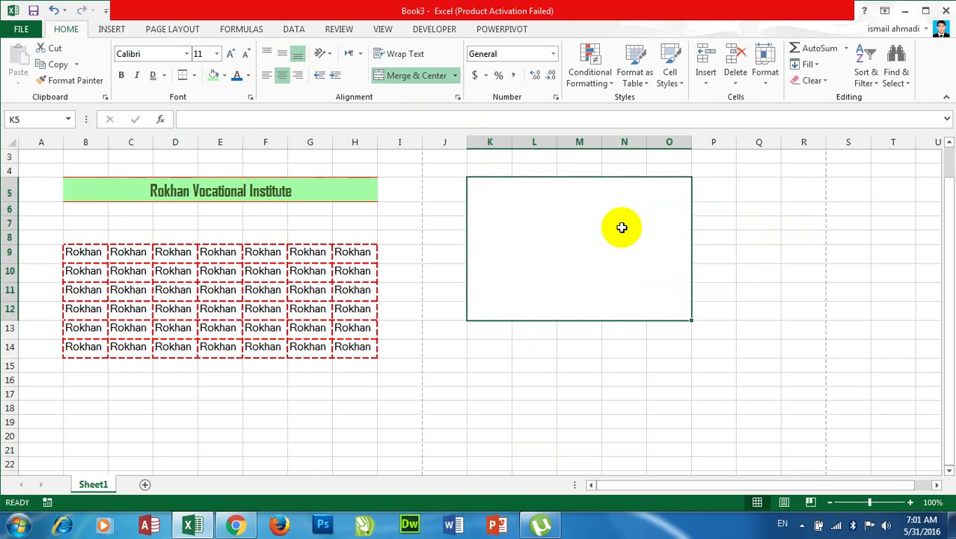
text(Rokhan)
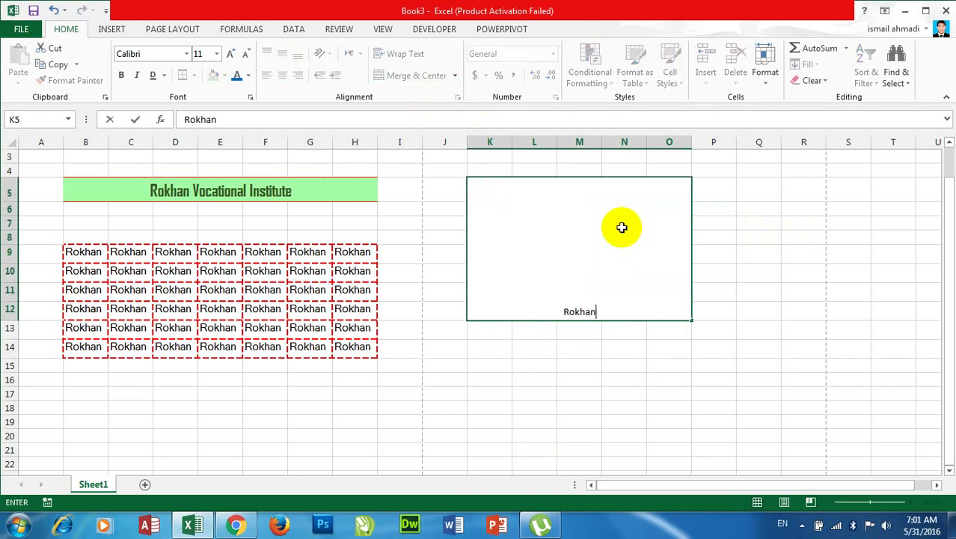
key(Return)
- Enlarge the Rokhan text to size 22
click(595, 250)
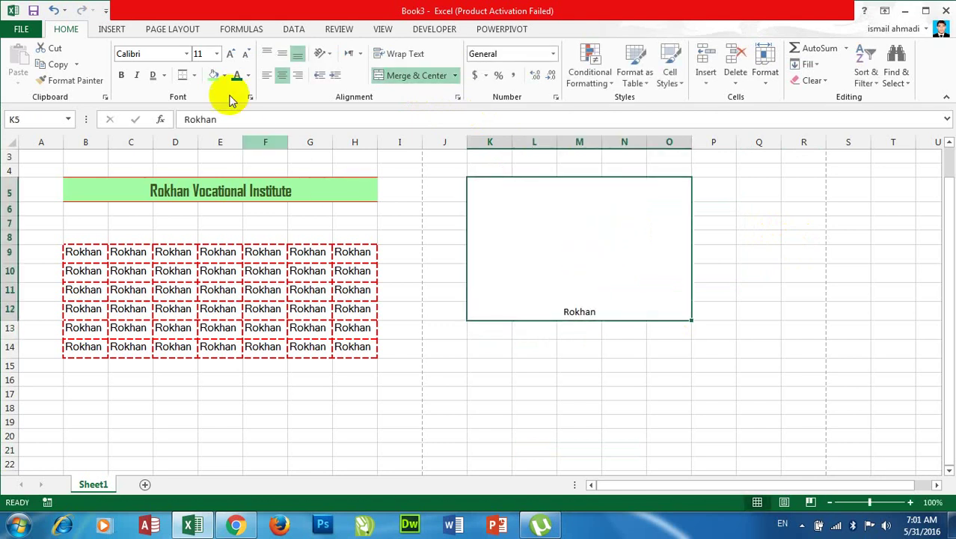
click(230, 57)
click(231, 56)
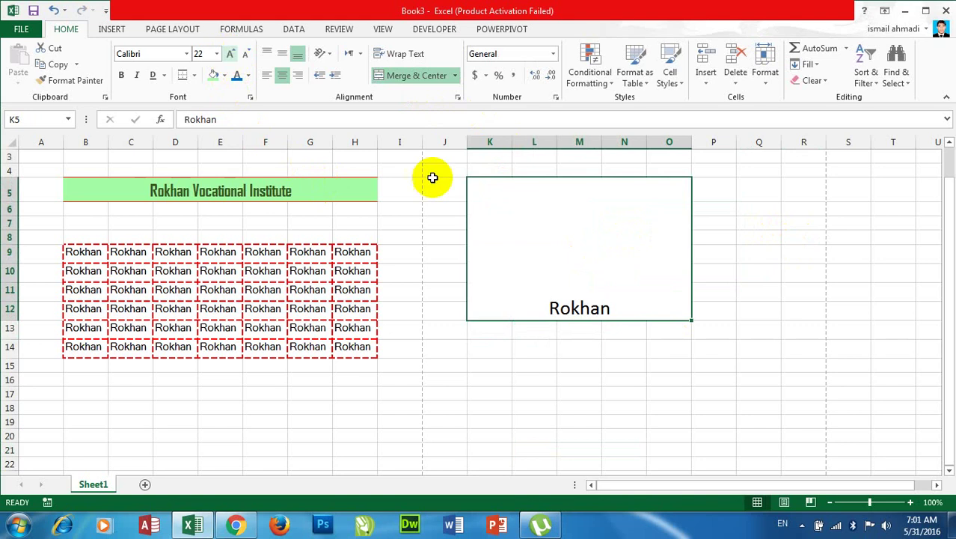
click(747, 335)
click(598, 250)
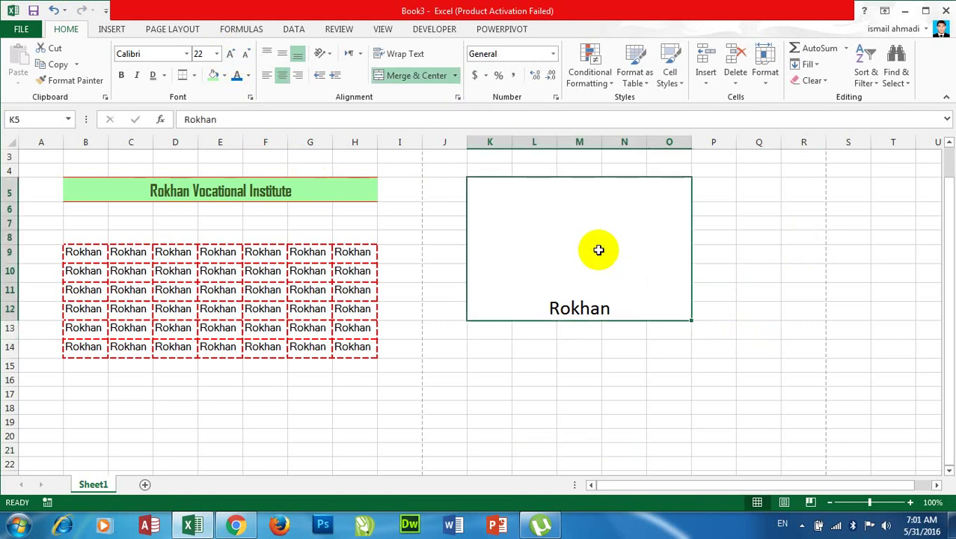
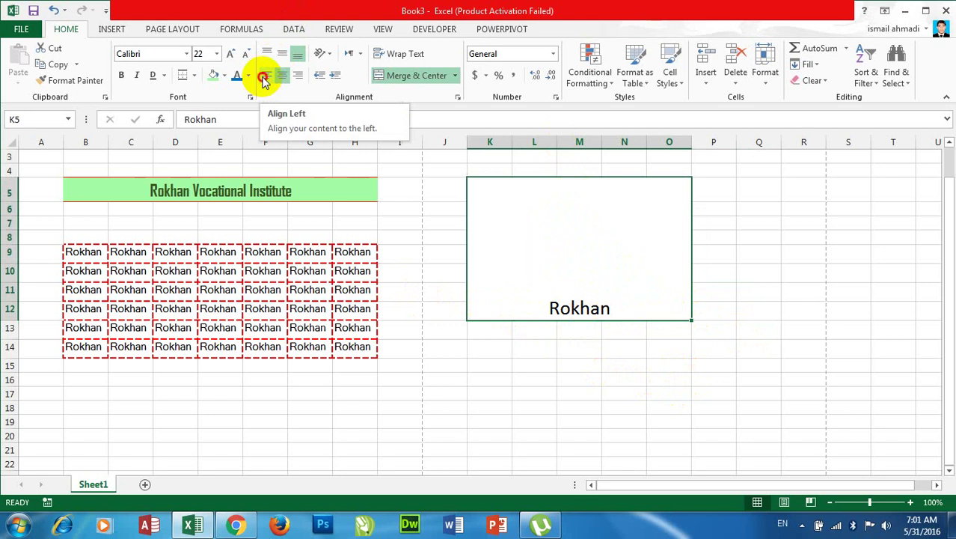
- Try left, centre, right, middle and top alignment on Rokhan in K5, ending centred both ways
click(264, 78)
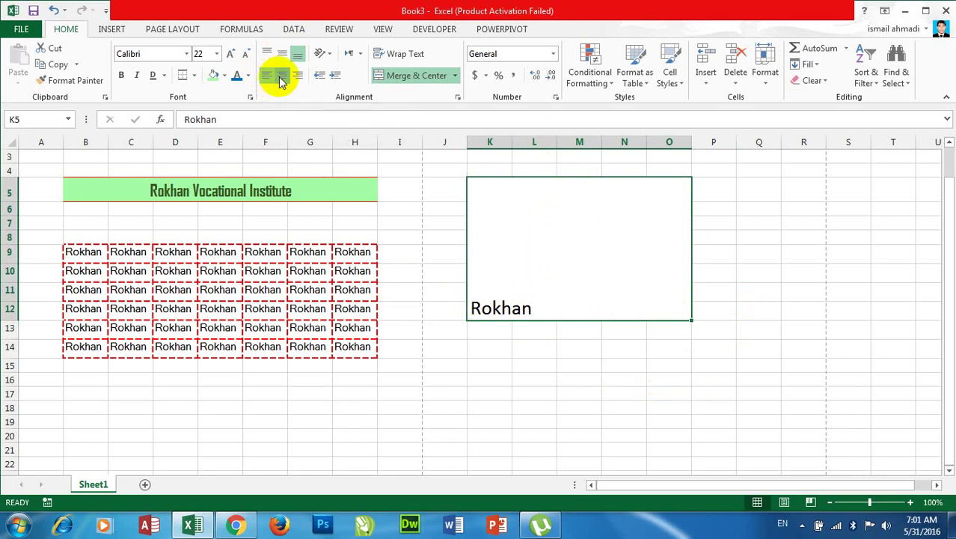
click(281, 78)
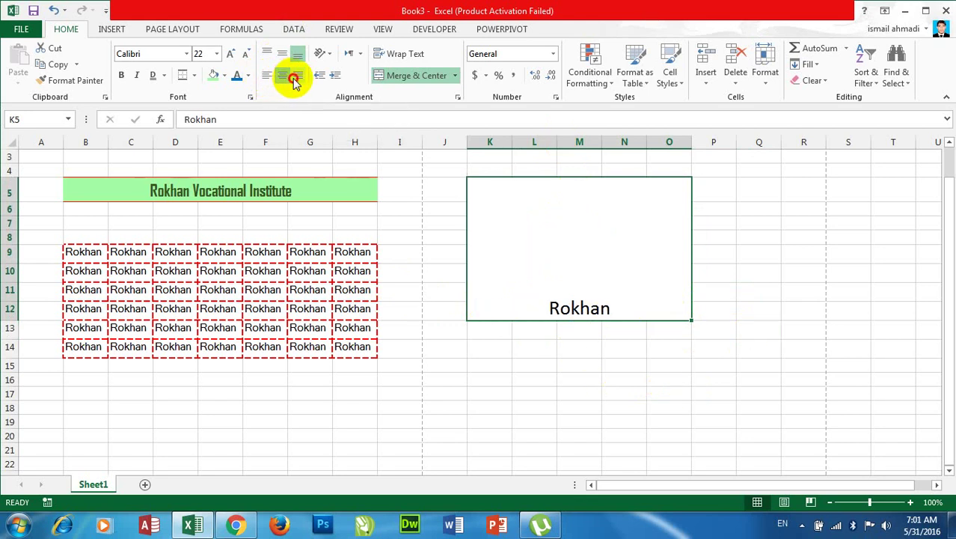
click(294, 78)
click(284, 78)
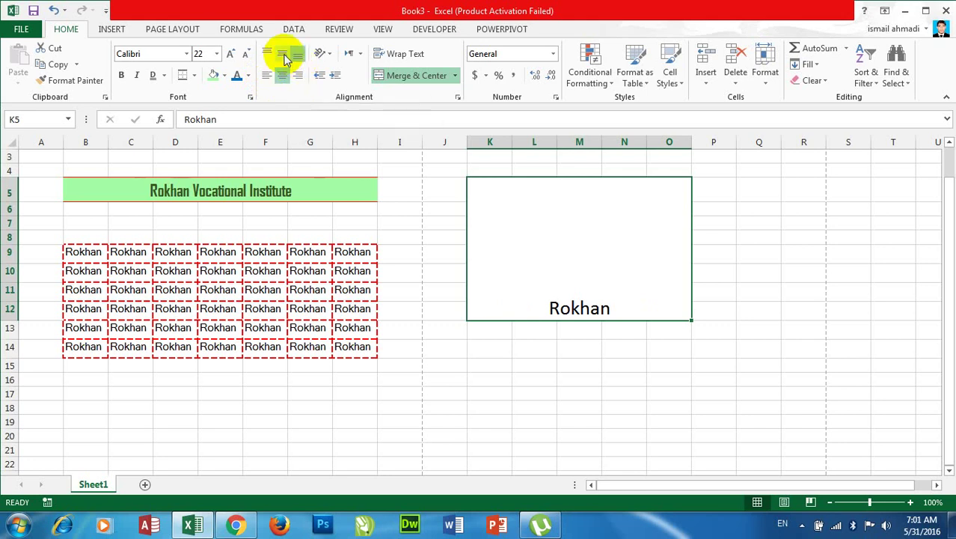
click(285, 57)
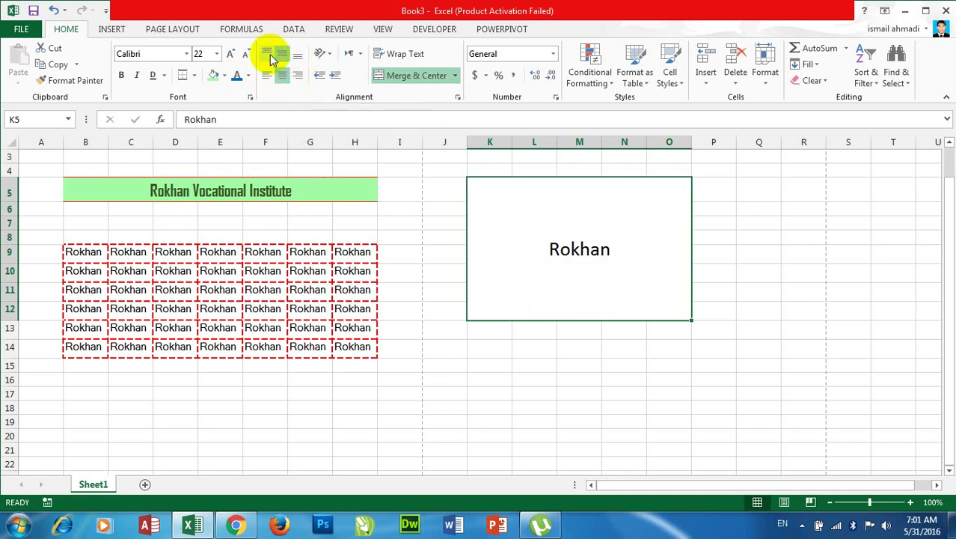
click(270, 56)
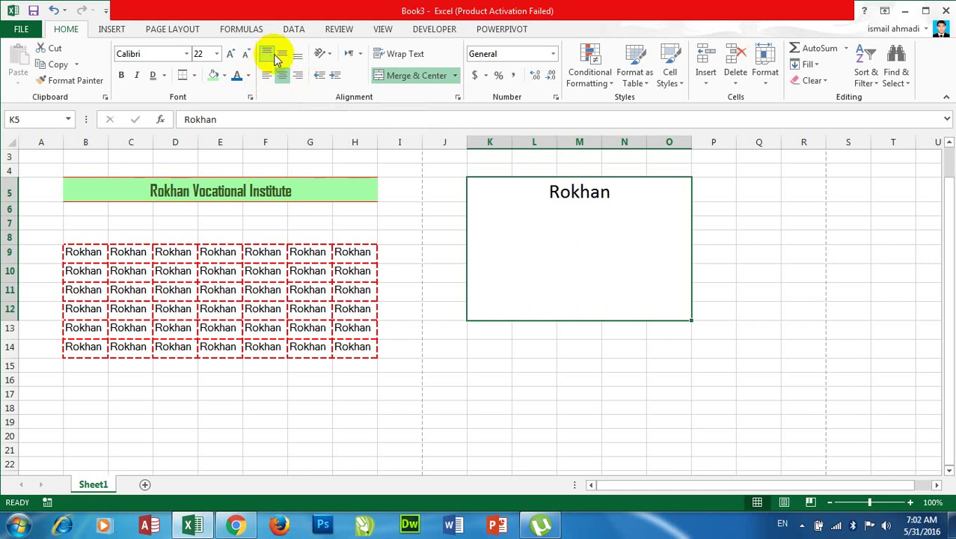
click(283, 59)
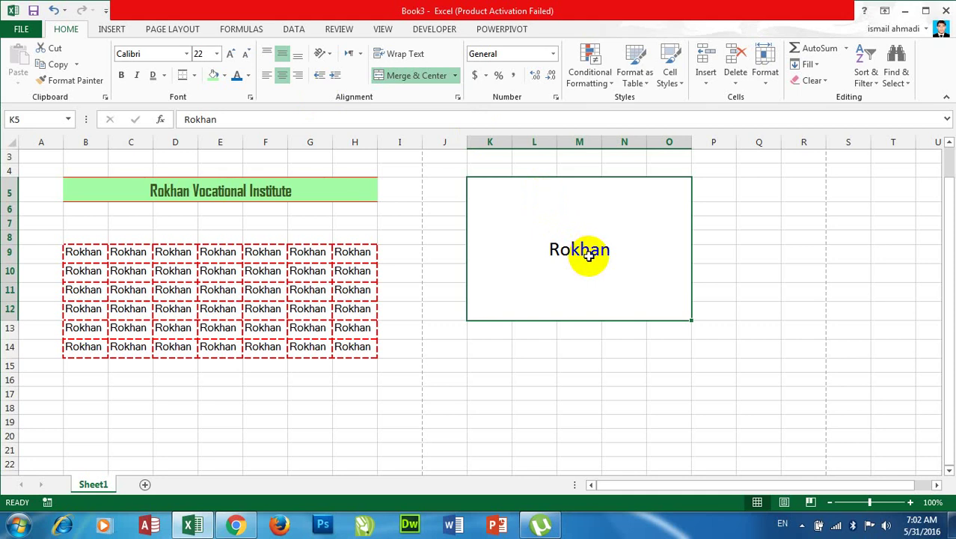
- Try counterclockwise, clockwise, vertical and rotate-up orientations on Rokhan in K5, finishing with Rotate Text Down
click(332, 55)
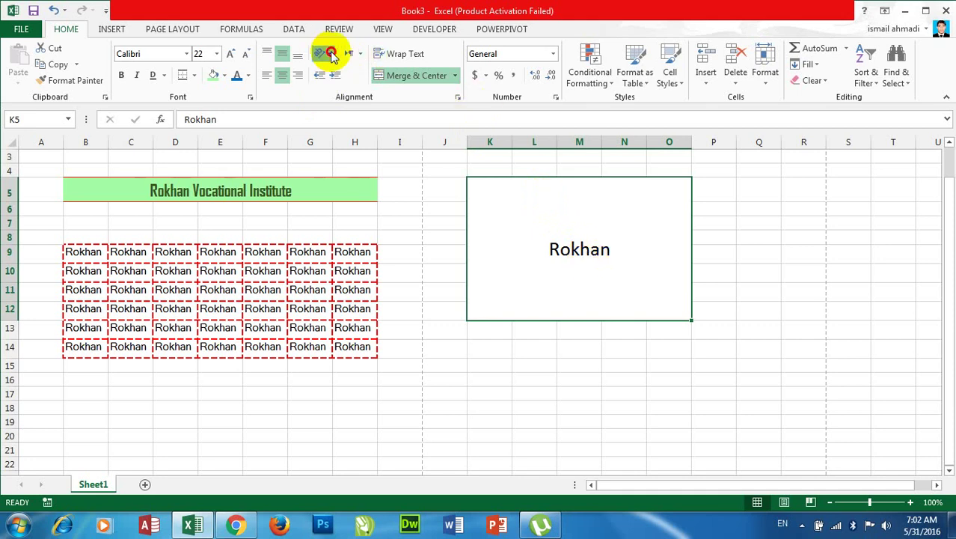
click(334, 74)
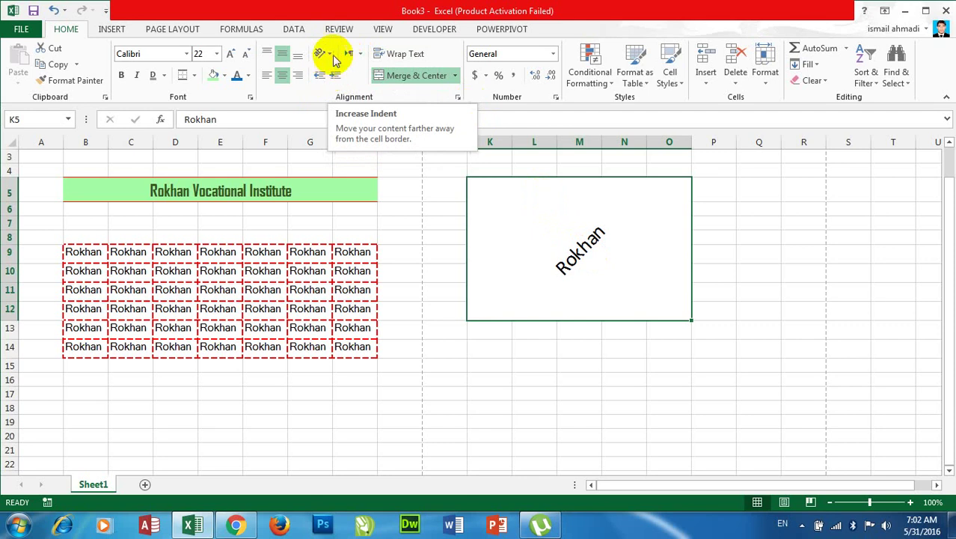
click(324, 54)
click(336, 88)
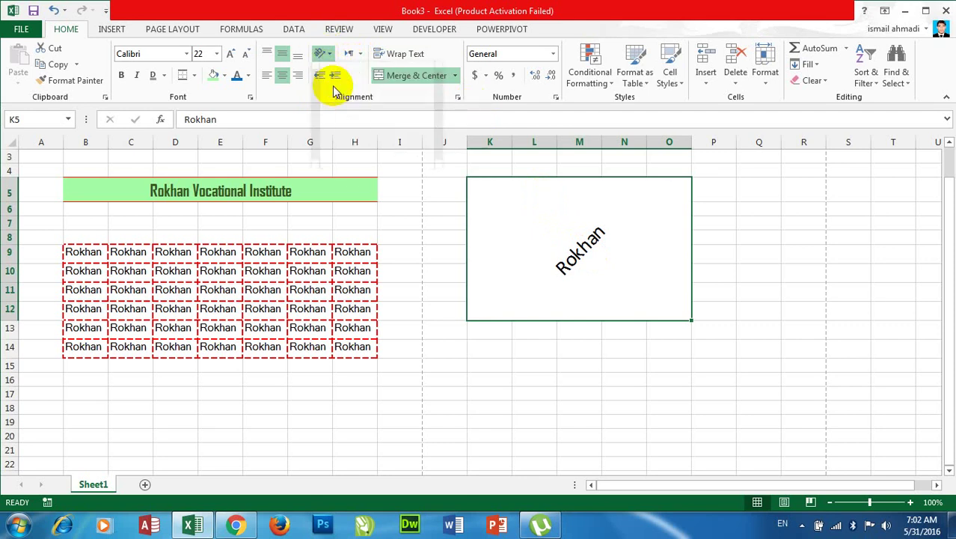
click(330, 55)
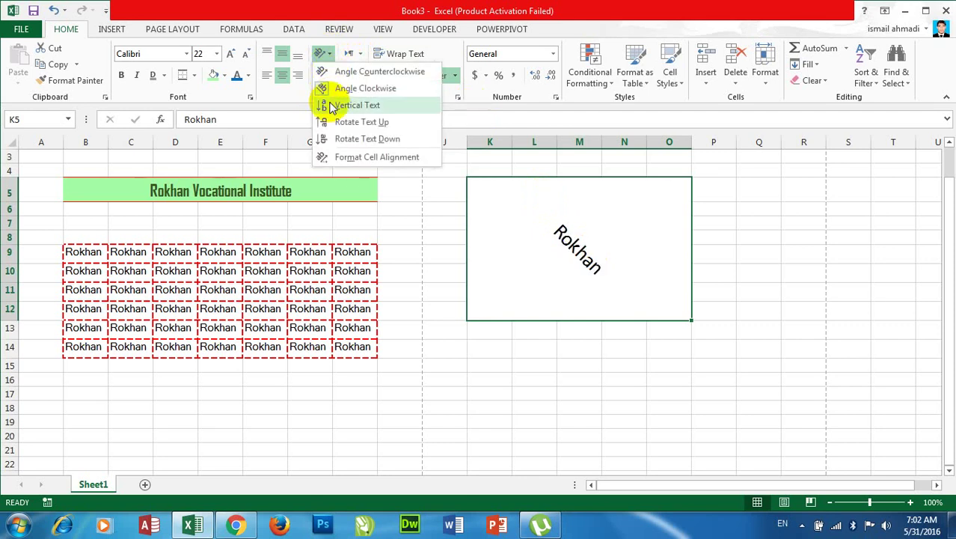
click(331, 105)
click(316, 54)
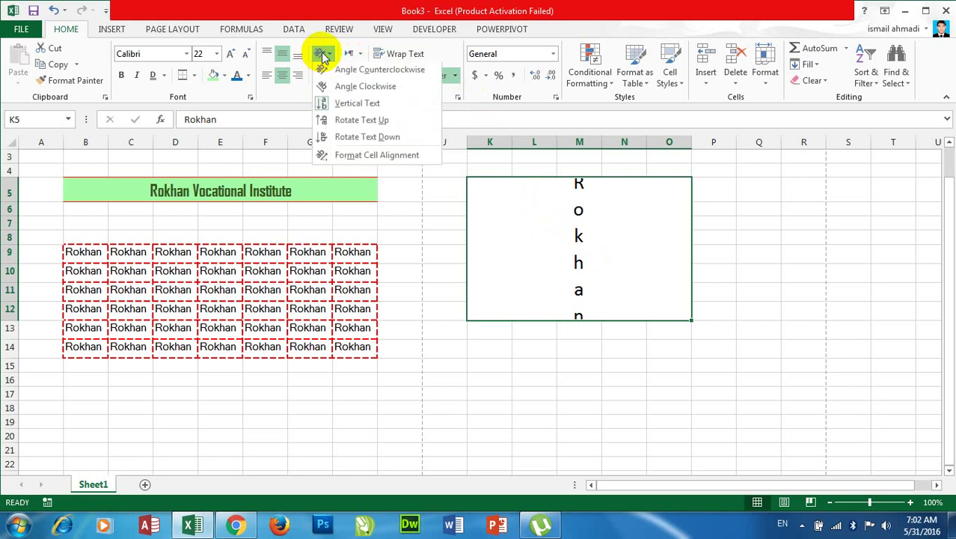
click(322, 105)
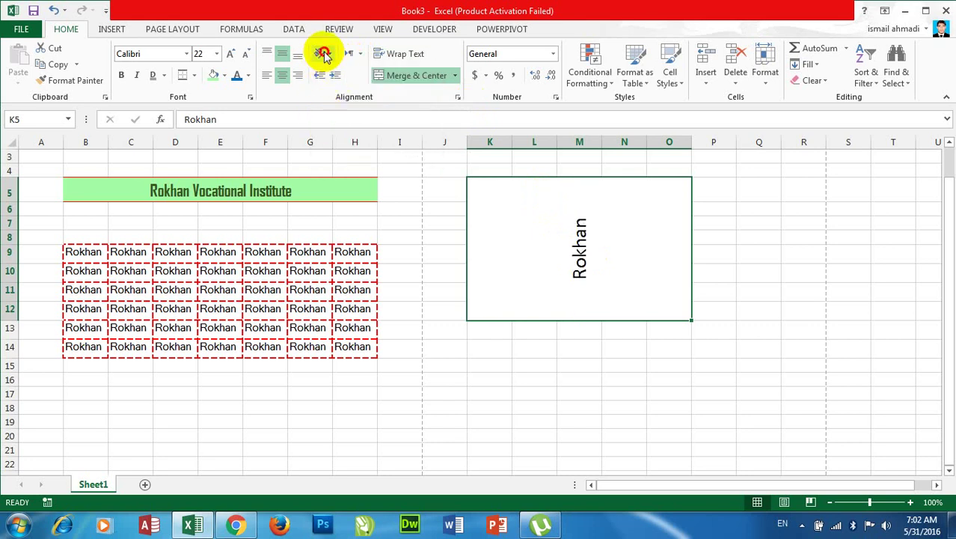
click(322, 54)
click(332, 140)
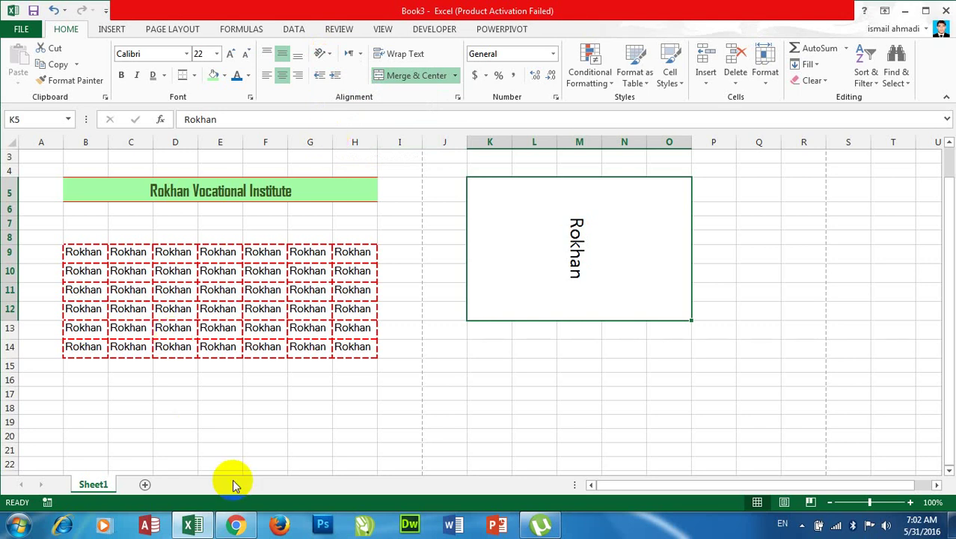
- Try the recent jadwad workbook, which fails, and dismiss the file-not-found error
click(204, 527)
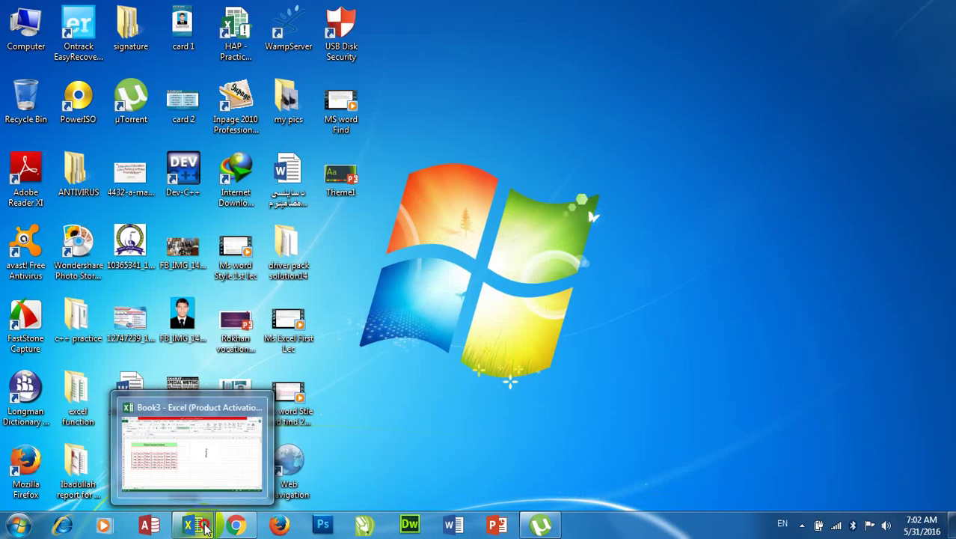
click(195, 484)
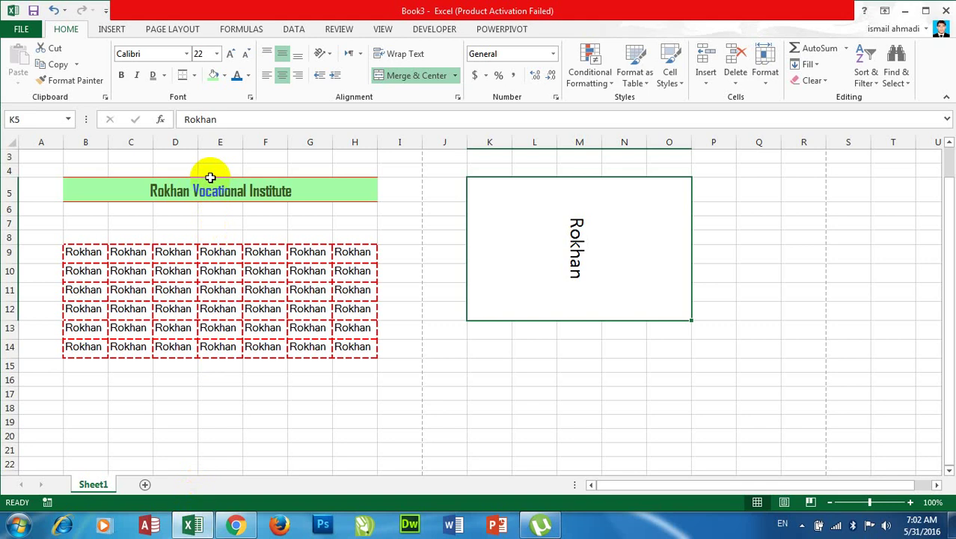
key(ctrl+o)
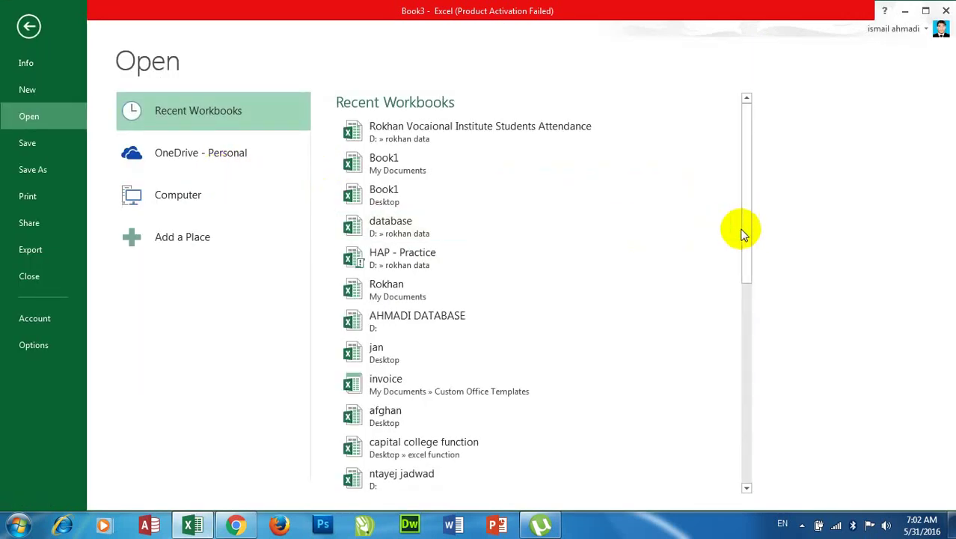
drag(744, 228, 746, 284)
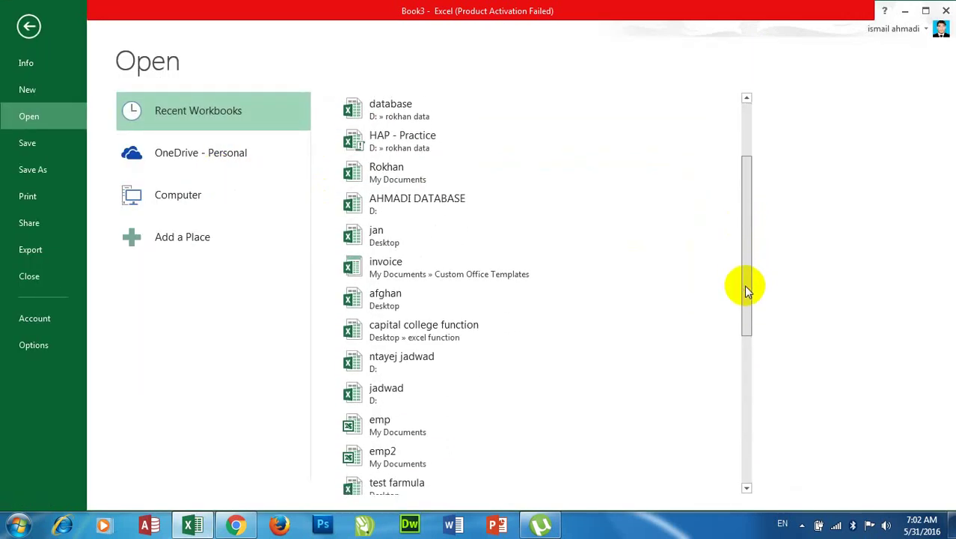
click(388, 390)
click(482, 298)
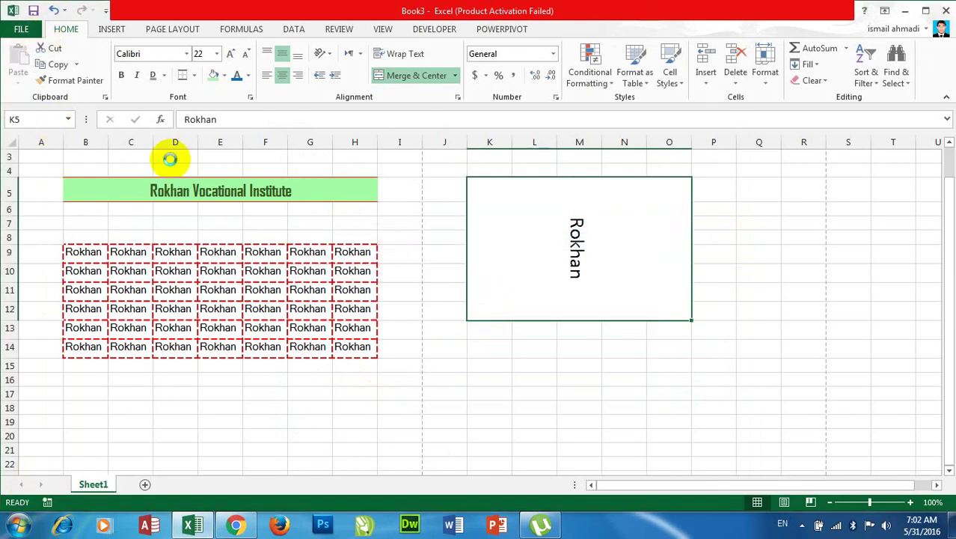
- Browse this computer to D:\rokhan data and open the jadwad workbook
key(ctrl+o)
click(191, 200)
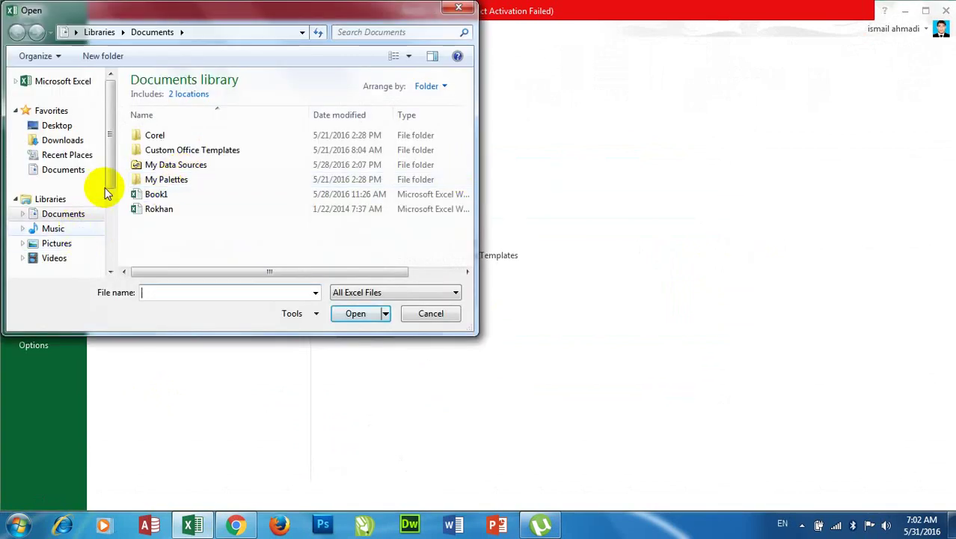
scroll(105, 193, down, 2)
scroll(107, 222, down, 1)
click(86, 207)
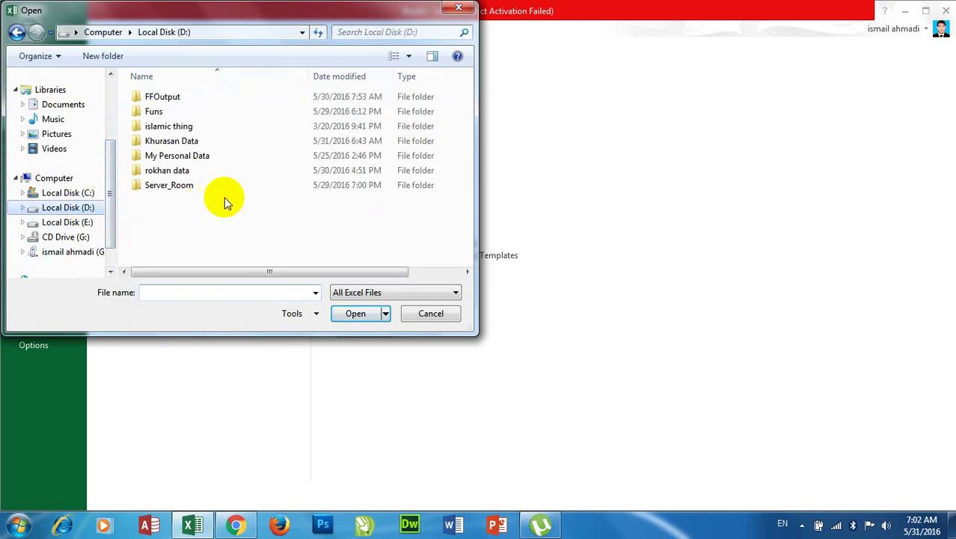
double_click(169, 174)
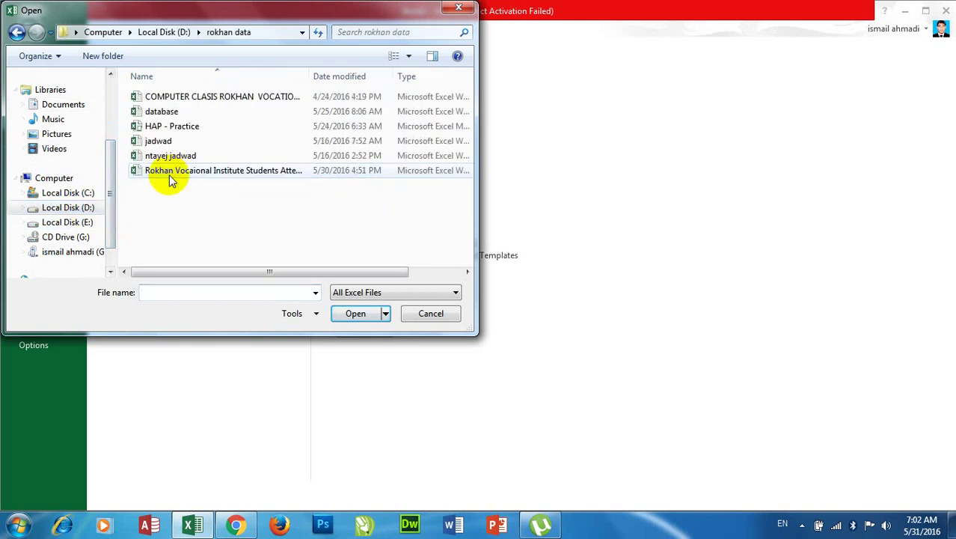
double_click(156, 140)
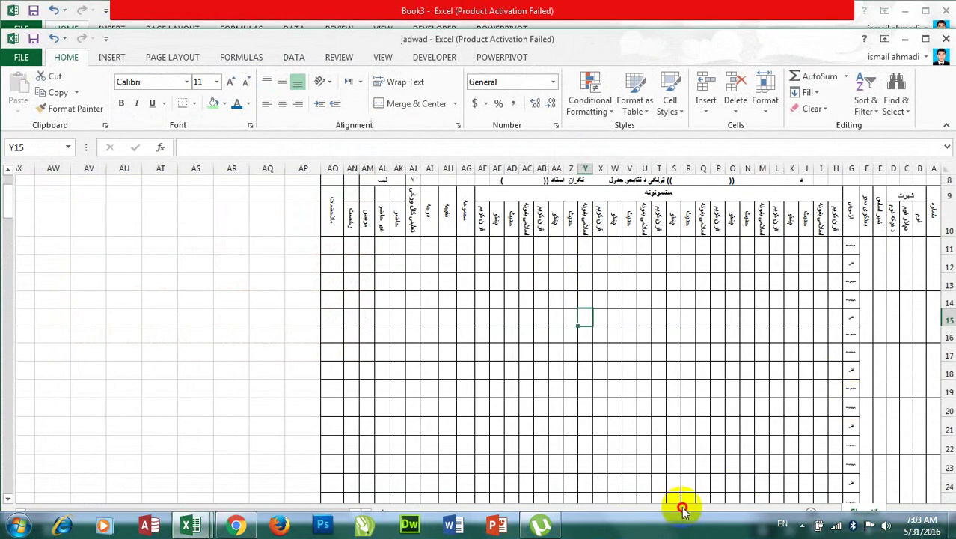
- Maximise the jadwad window and zoom the sheet to 110%
drag(813, 303, 933, 336)
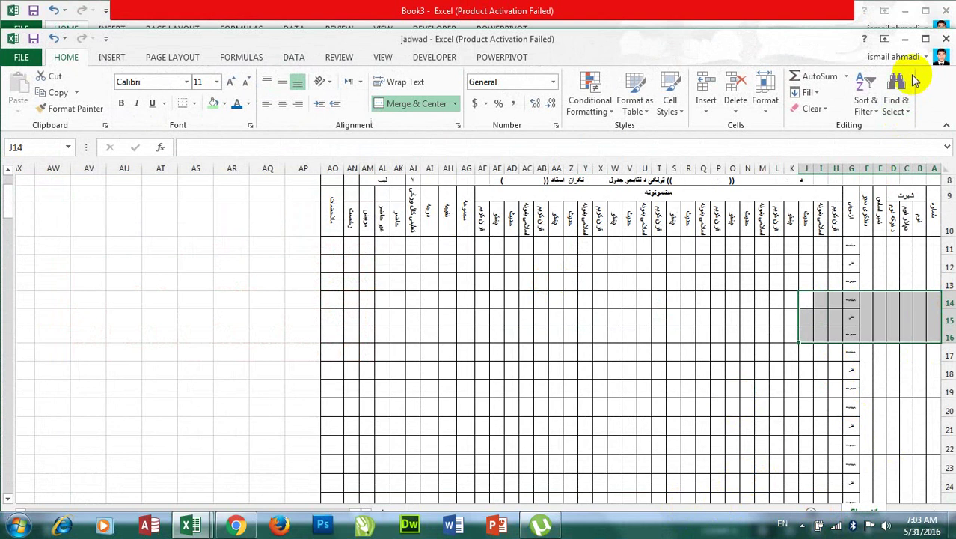
click(926, 38)
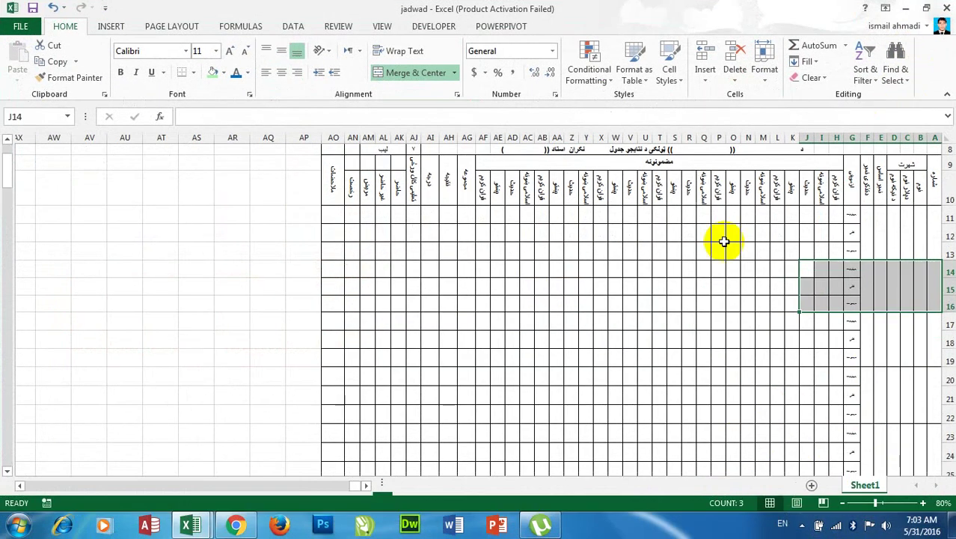
click(676, 286)
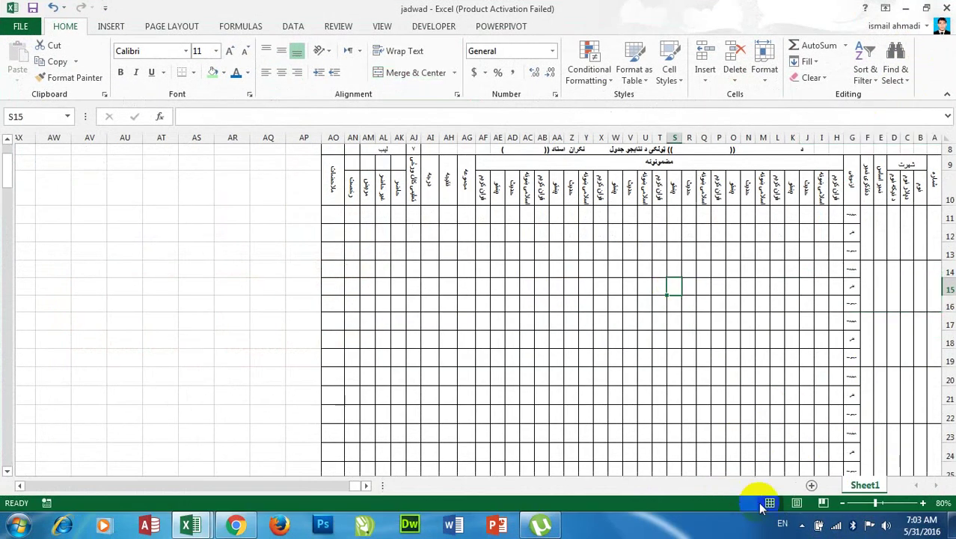
click(923, 503)
click(923, 503)
click(922, 503)
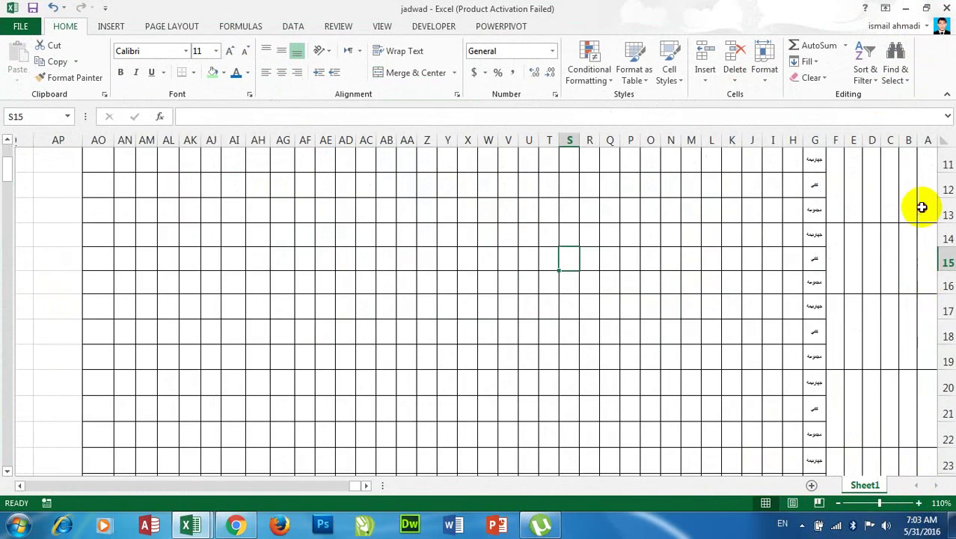
drag(921, 208, 933, 64)
- Select heading F9 and subject headings H10:AE10, click Q12, then open the print preview
click(836, 329)
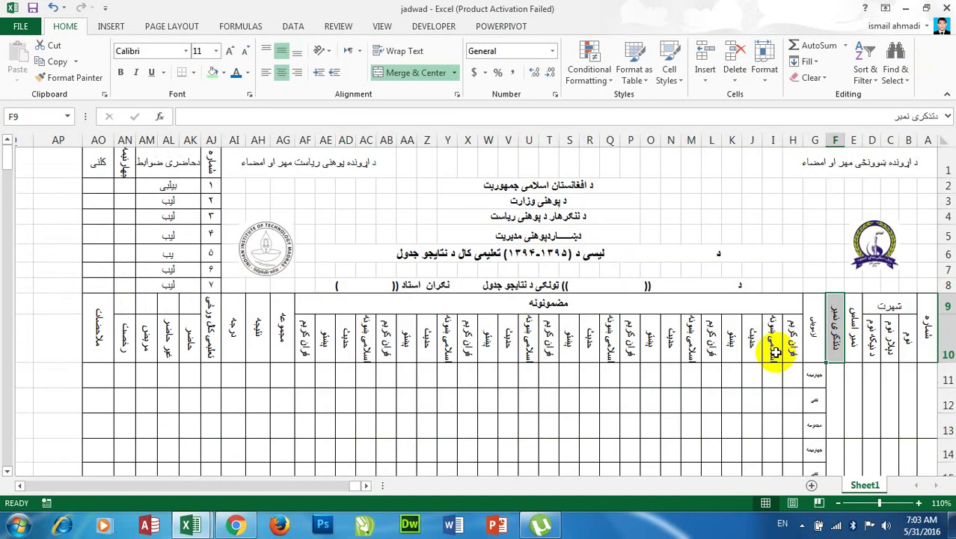
drag(792, 342, 330, 329)
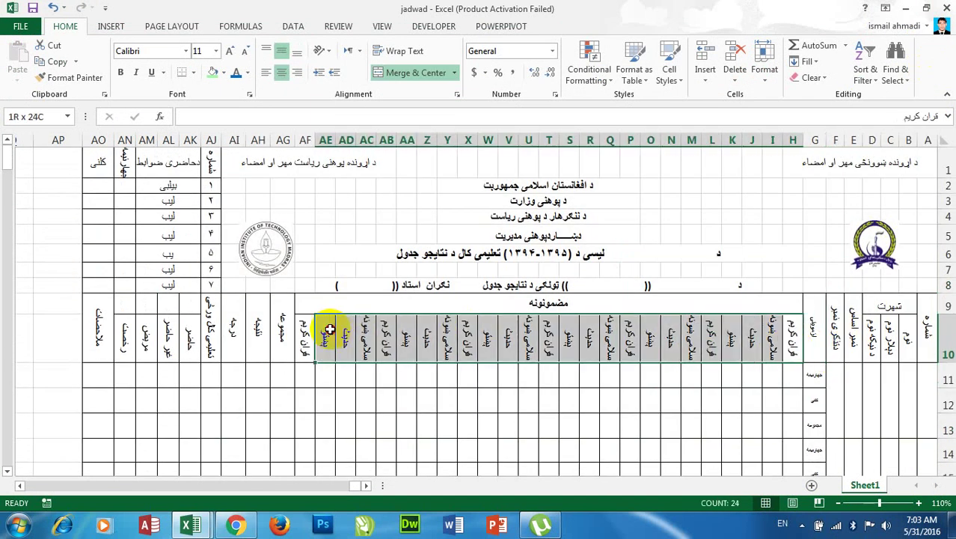
click(608, 403)
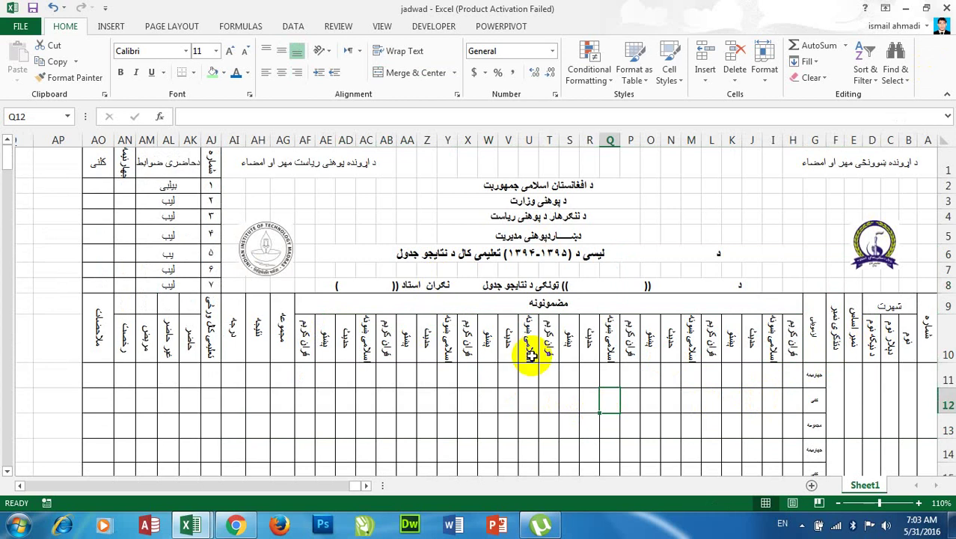
key(ctrl+p)
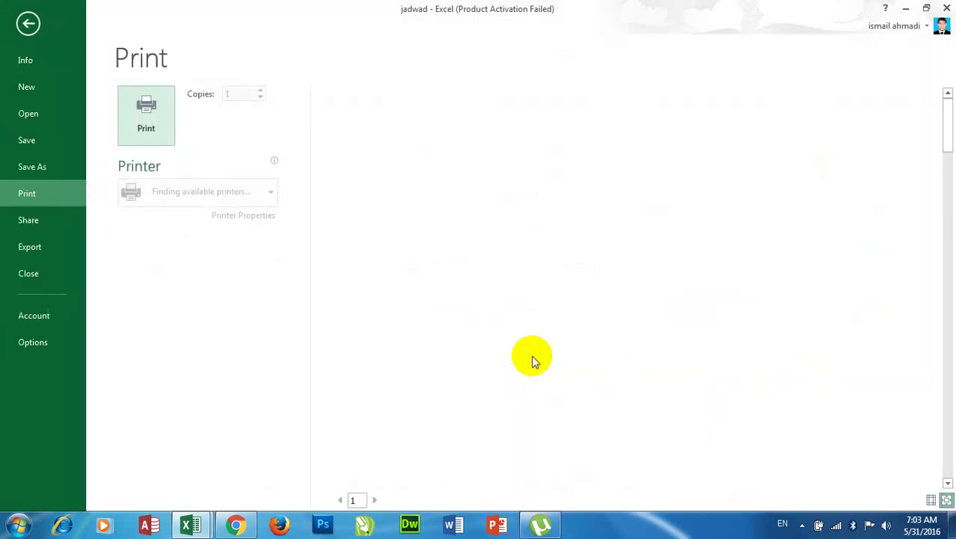
- Zoom the print preview to actual size and scroll right to the logo side
click(947, 500)
click(947, 500)
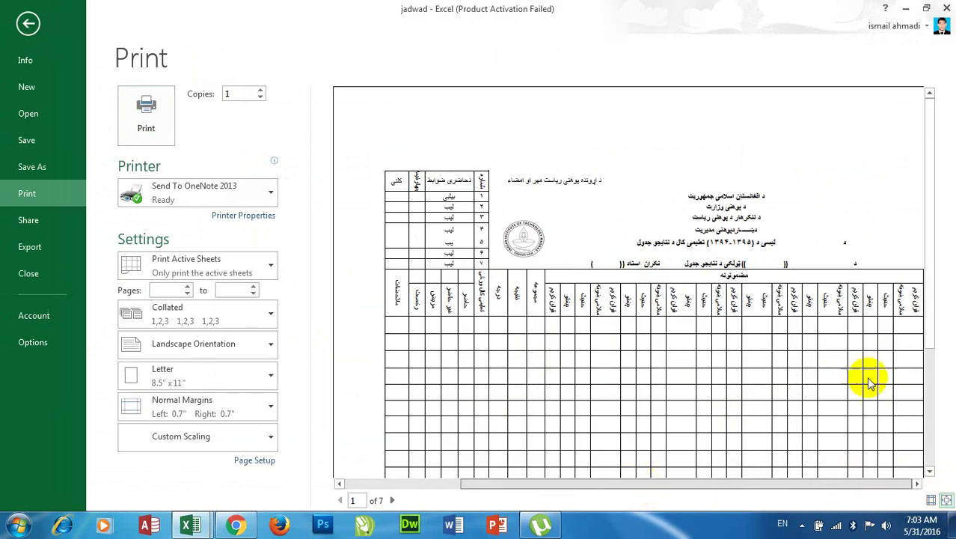
scroll(645, 253, right, 3)
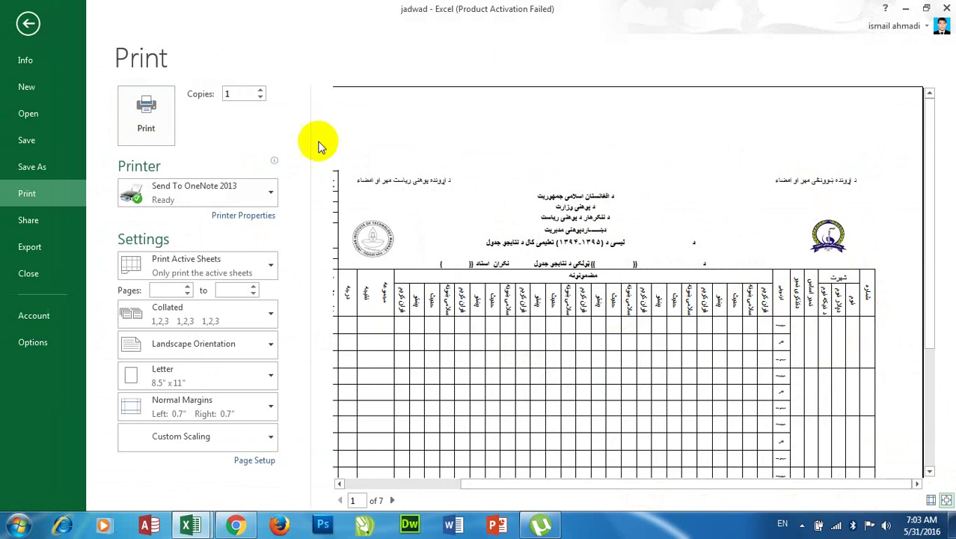
- Return to the sheet and enter the student's name in Pashto into merged cell B11
click(26, 23)
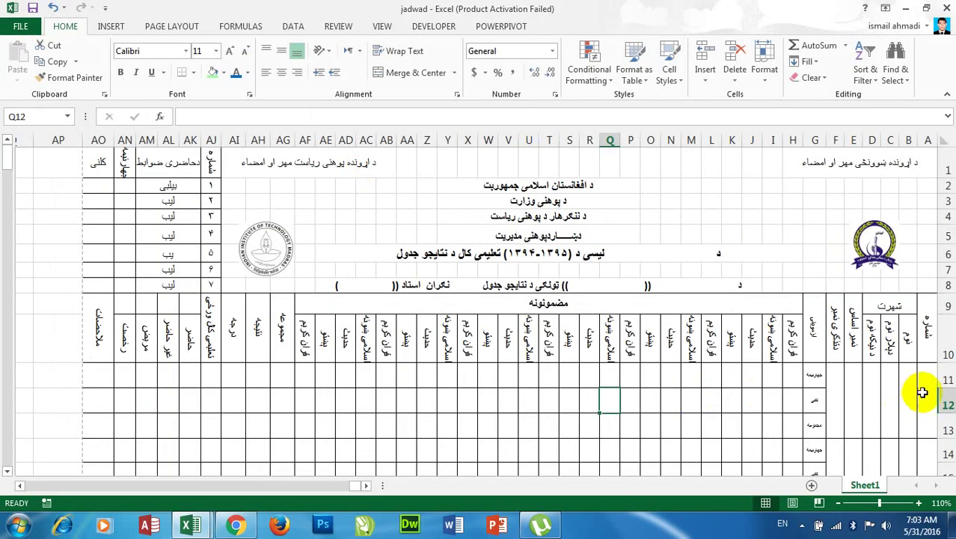
click(922, 390)
click(912, 392)
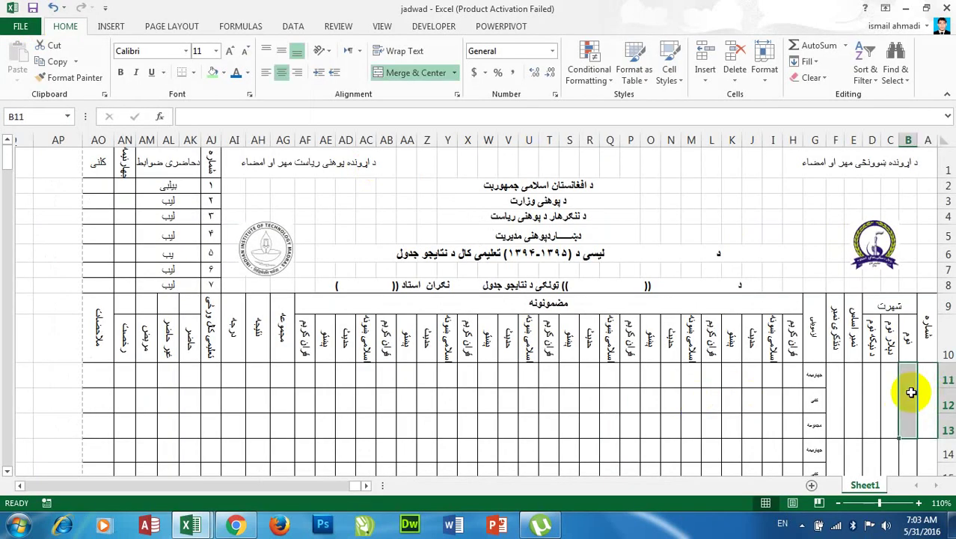
key(alt+shift)
text(اسما)
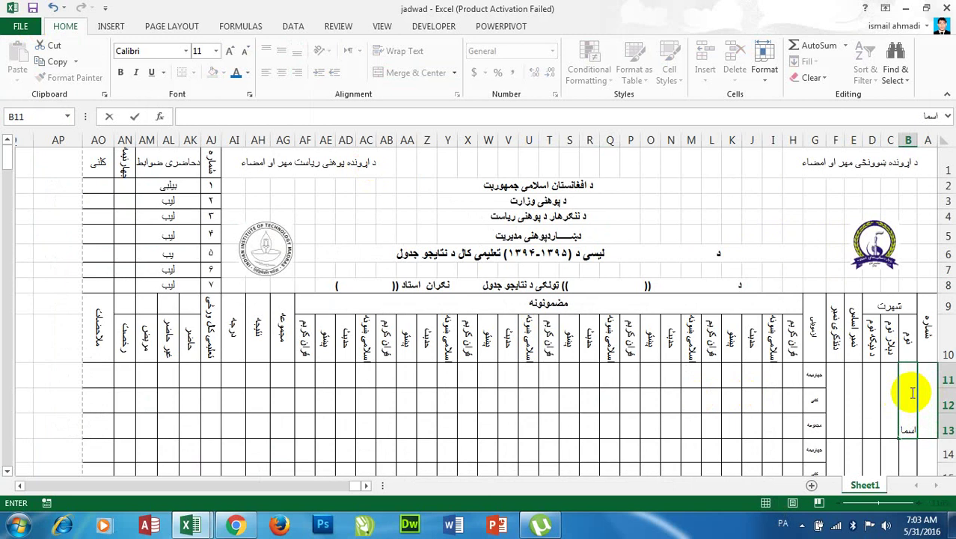
text(عیل)
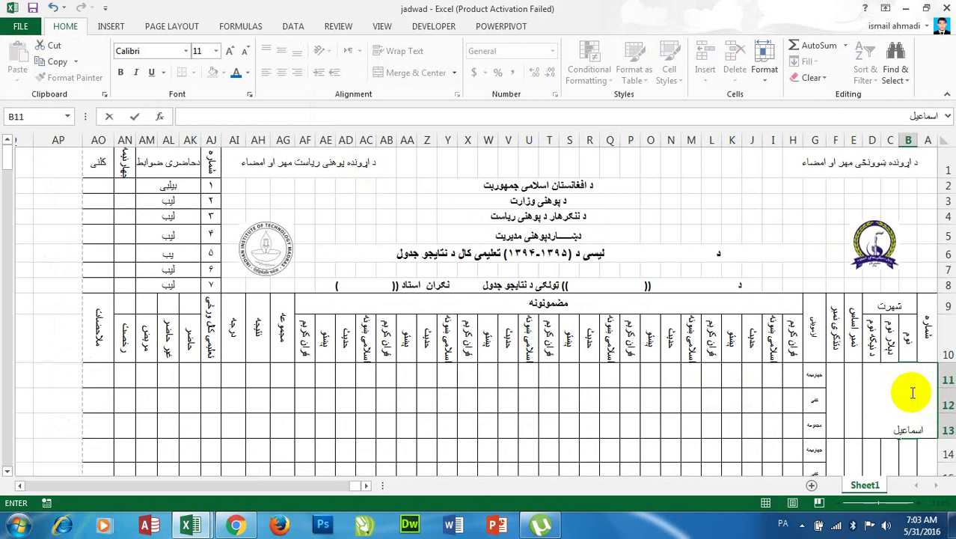
key(Return)
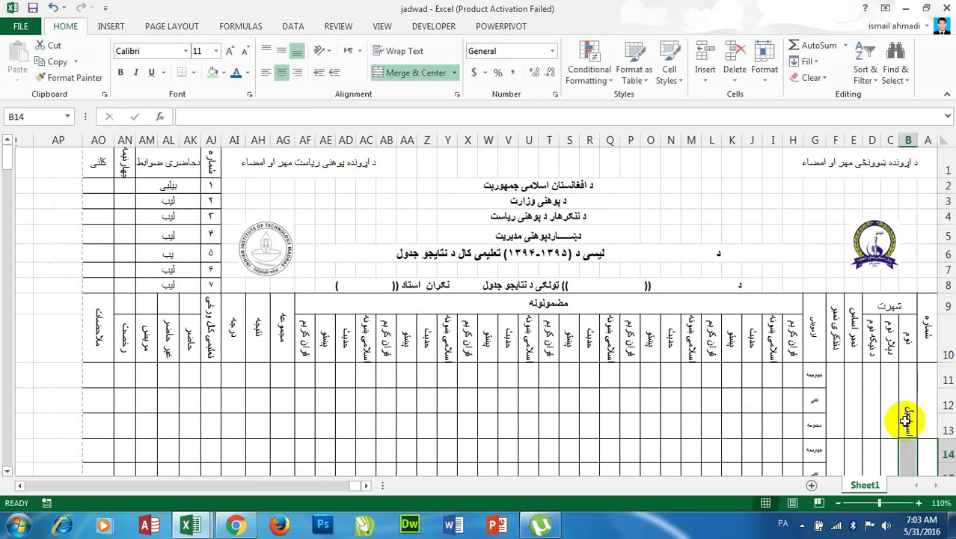
- Try Rotate Text Up and Vertical Text on the name in B11, finishing with Rotate Text Down
click(907, 420)
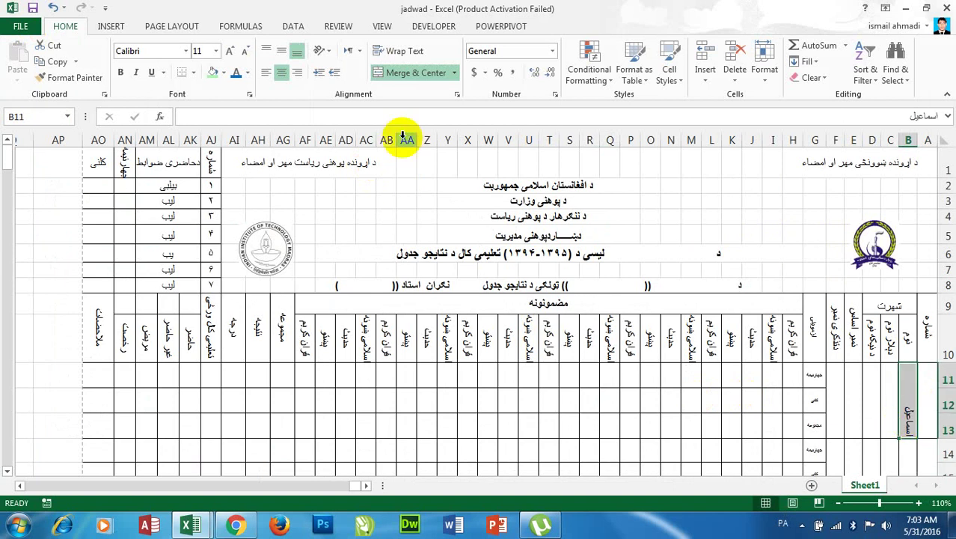
click(324, 50)
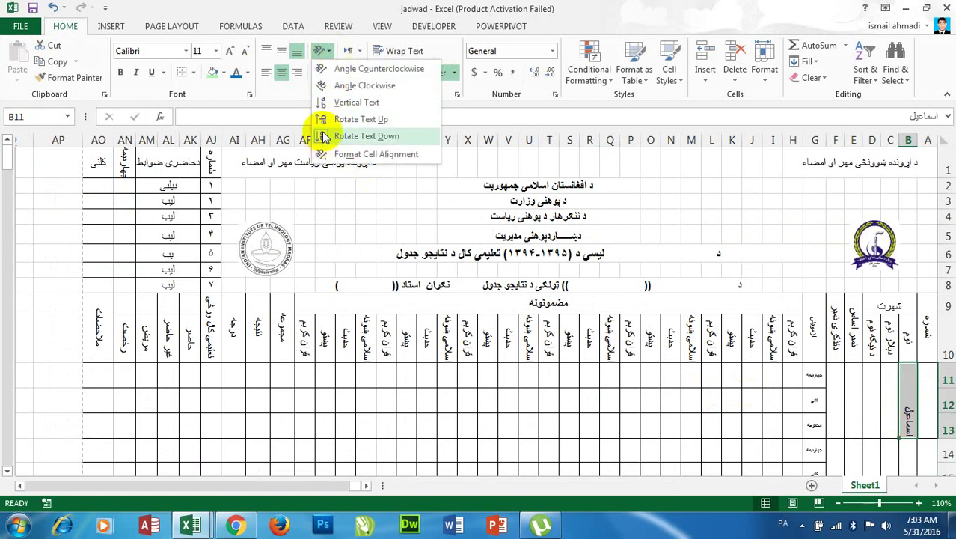
click(323, 119)
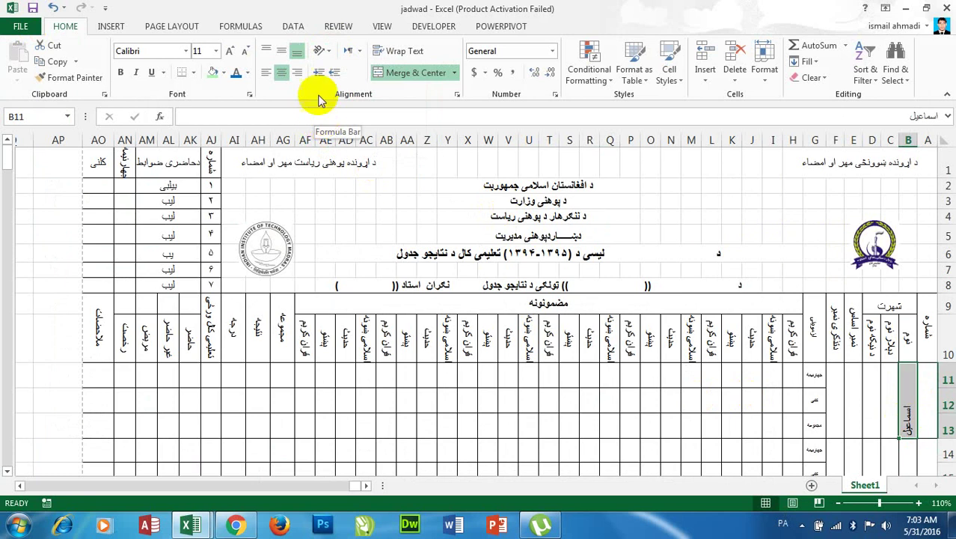
click(321, 51)
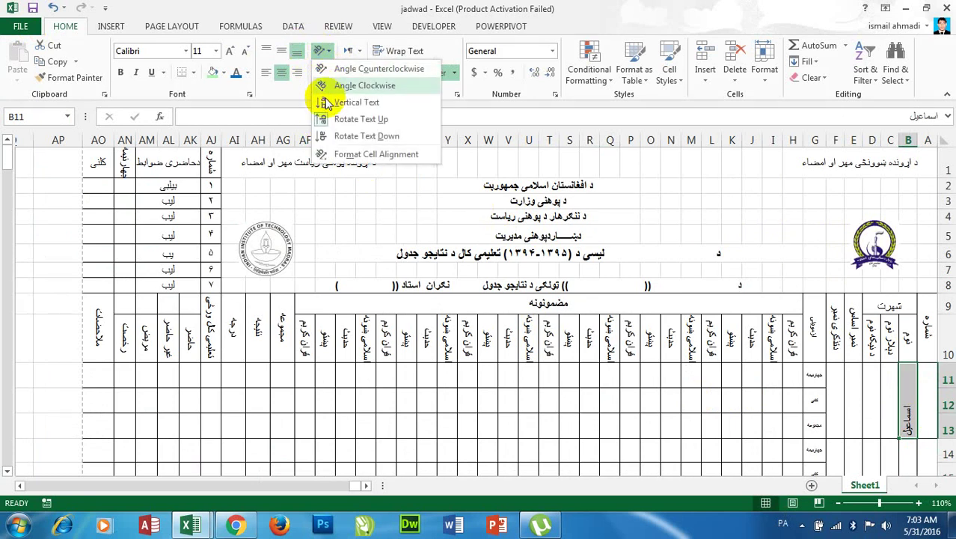
click(324, 104)
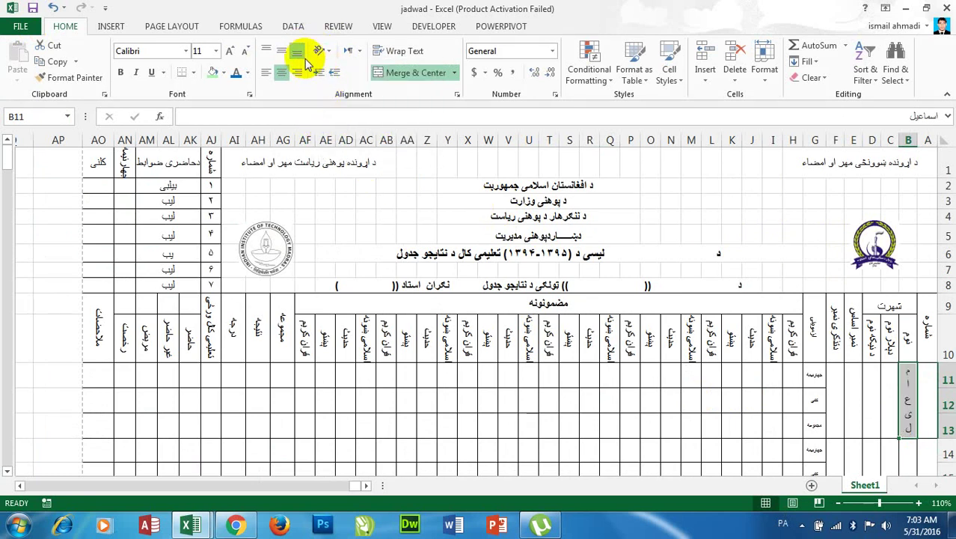
click(323, 52)
click(329, 134)
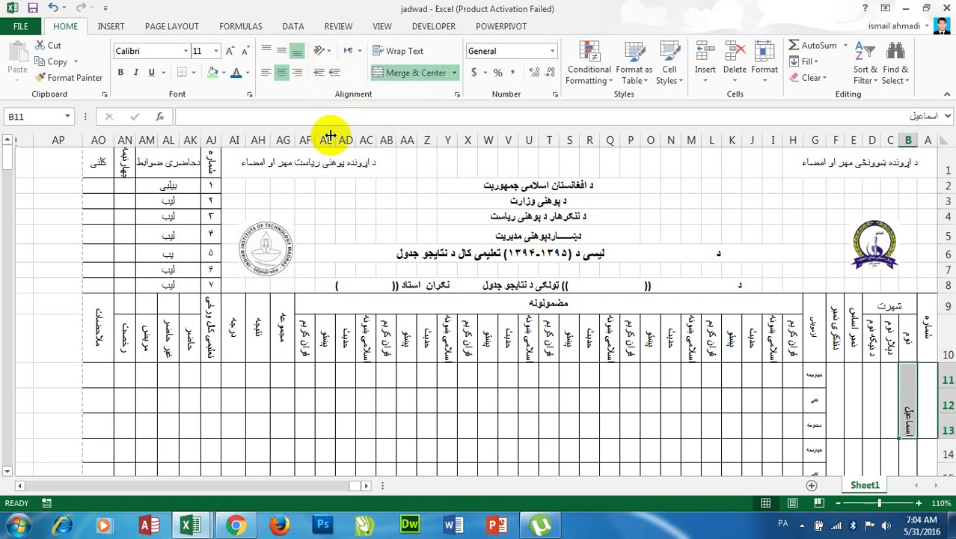
- Close jadwad.xlsx without saving, then turn off Rotate Text Down for Rokhan in Book3's K5
key(ctrl+w)
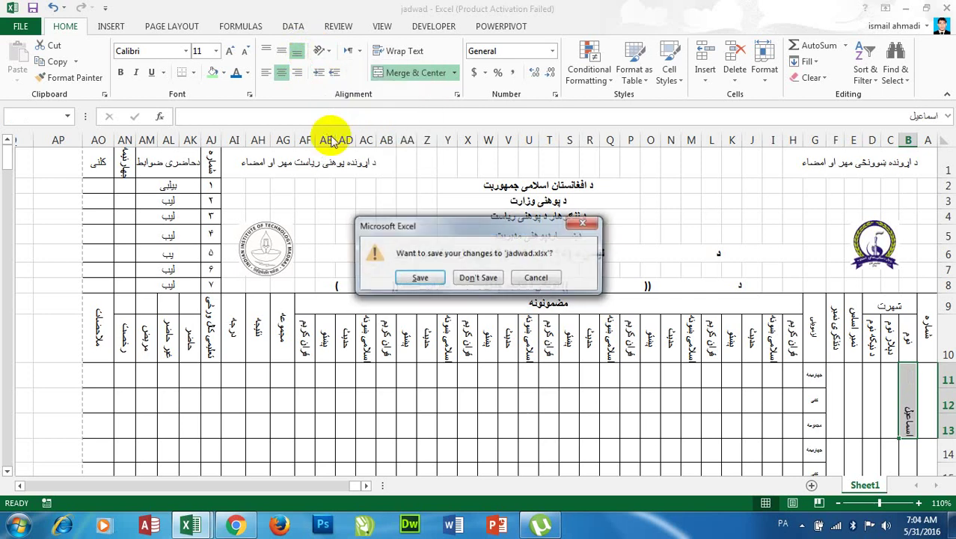
key(Tab)
key(Return)
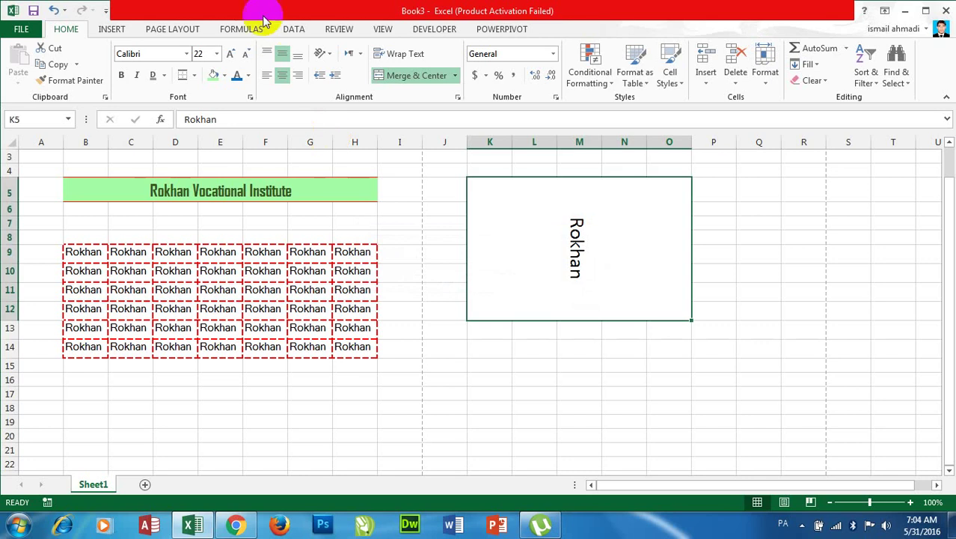
click(324, 54)
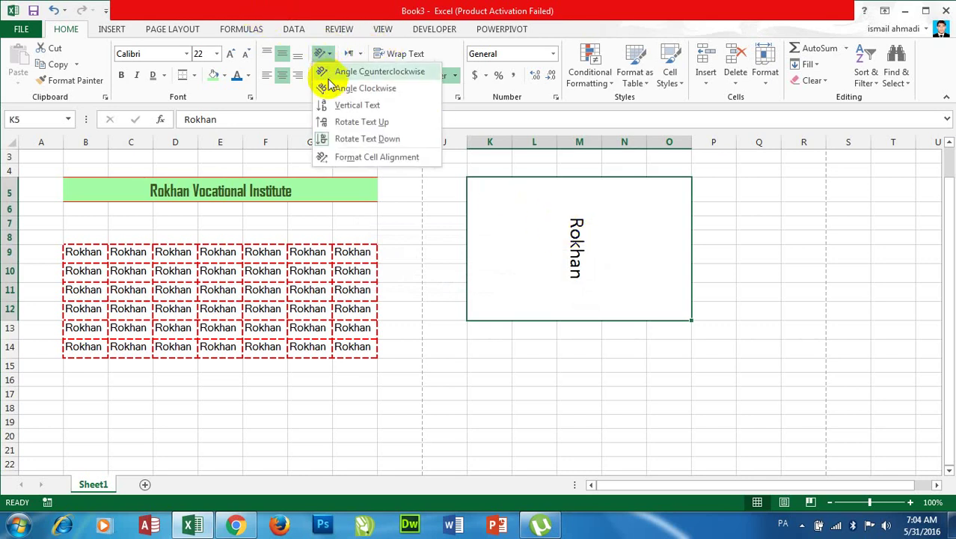
click(324, 141)
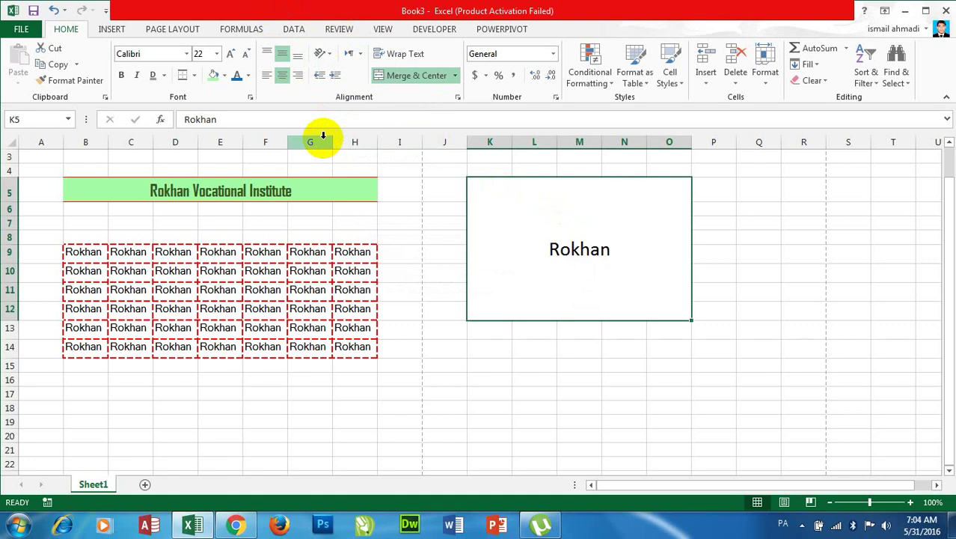
click(322, 81)
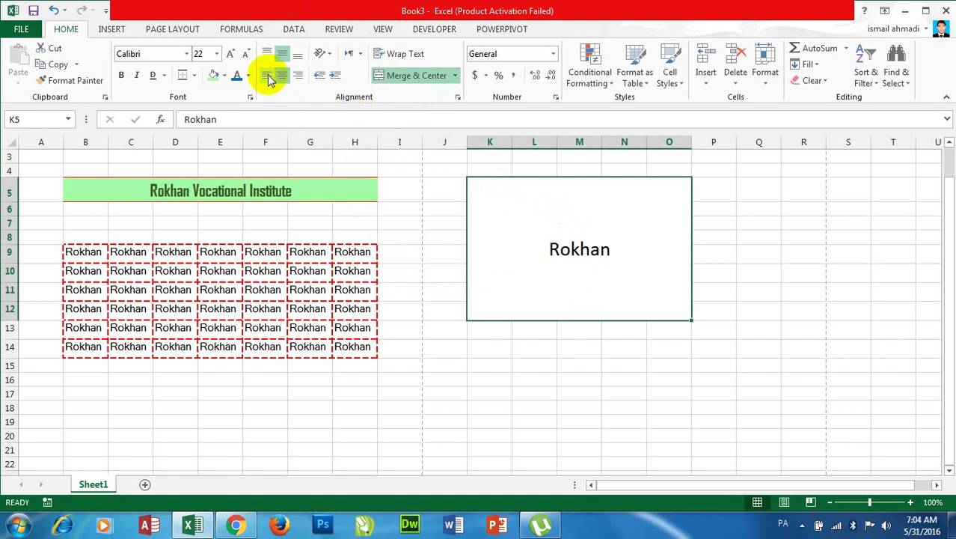
click(267, 75)
click(334, 83)
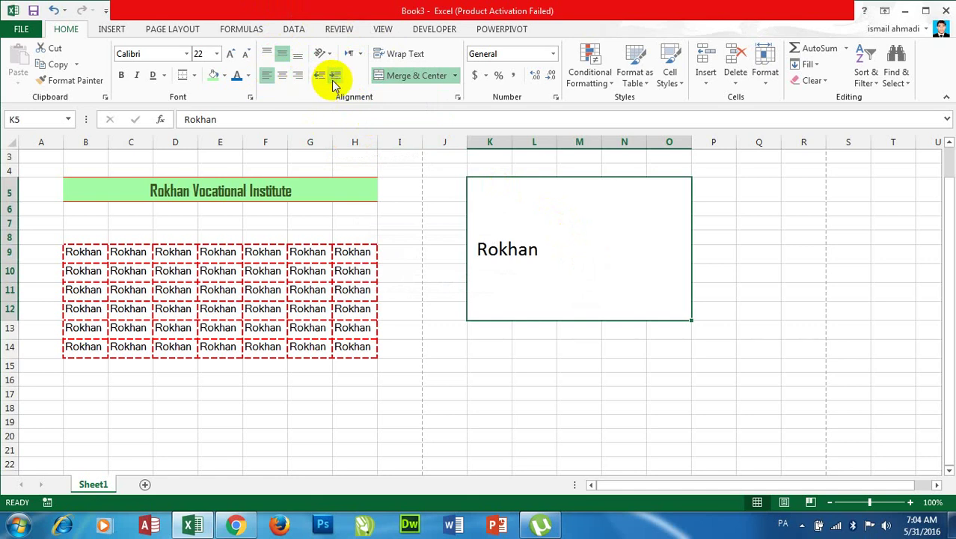
click(334, 82)
click(333, 82)
click(334, 82)
click(333, 83)
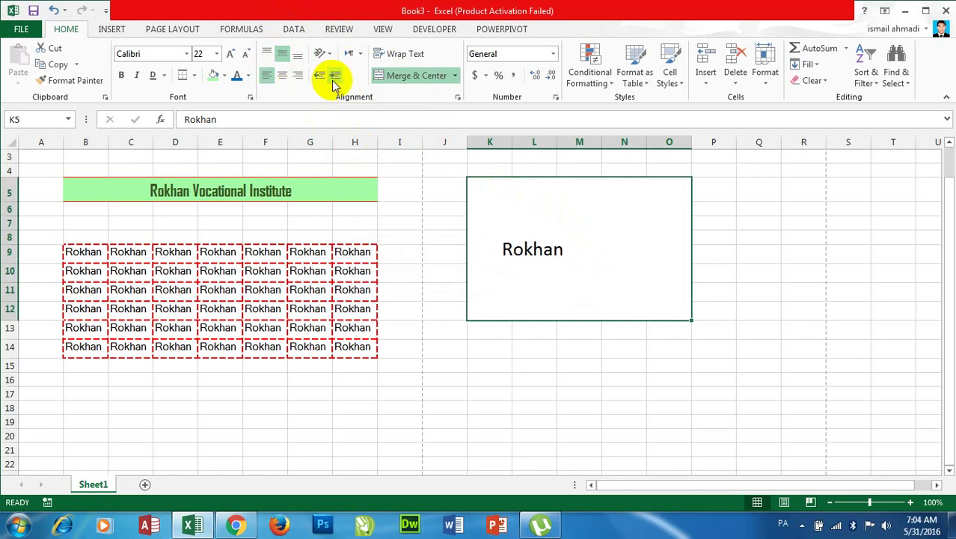
click(320, 77)
click(320, 78)
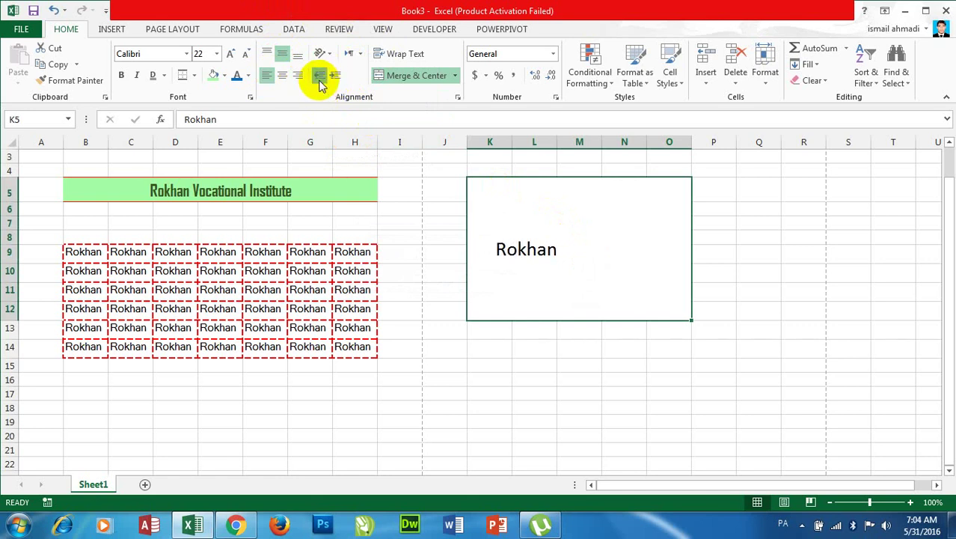
click(319, 78)
click(320, 77)
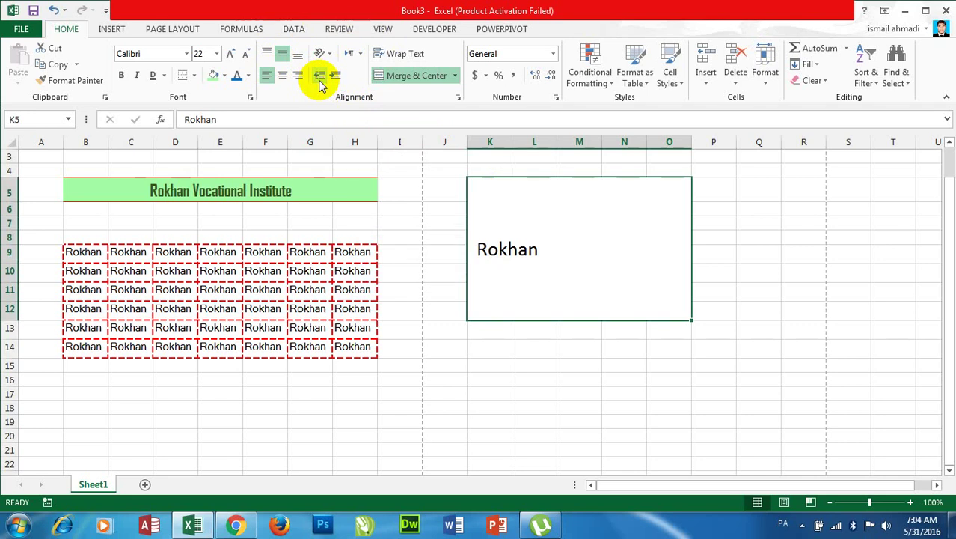
click(359, 56)
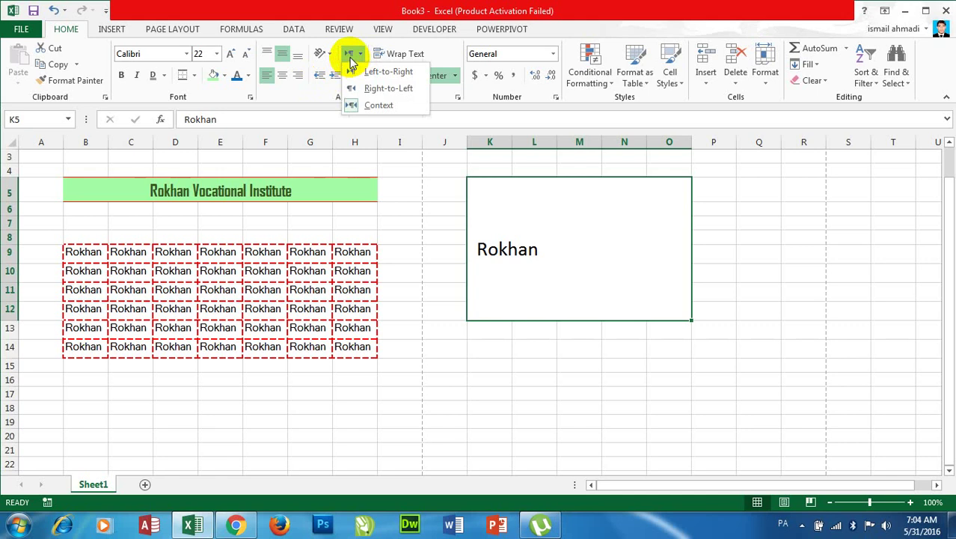
click(546, 399)
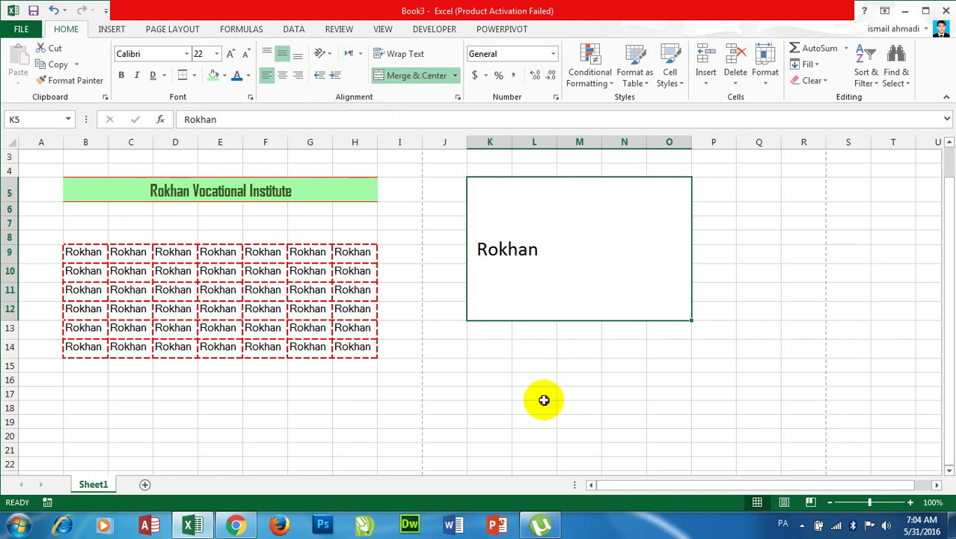
click(536, 381)
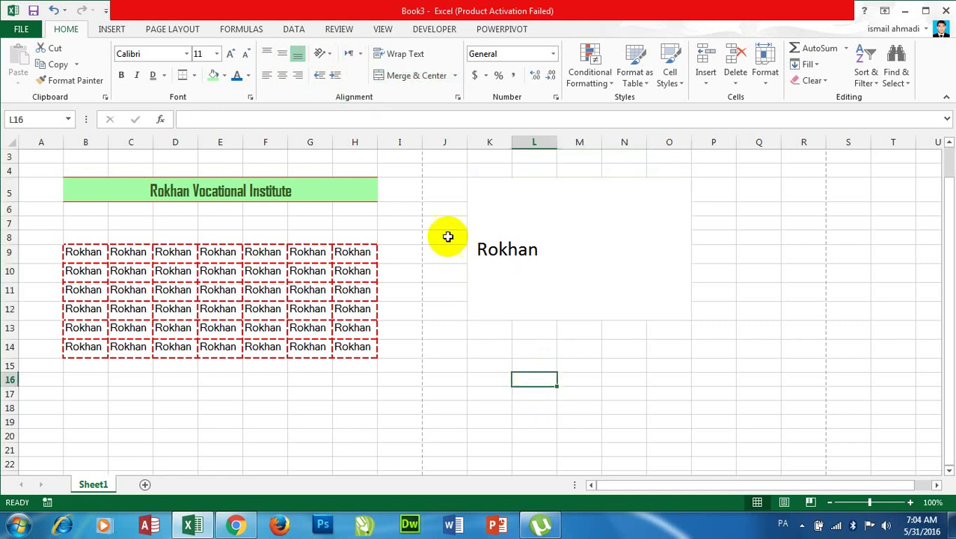
click(362, 54)
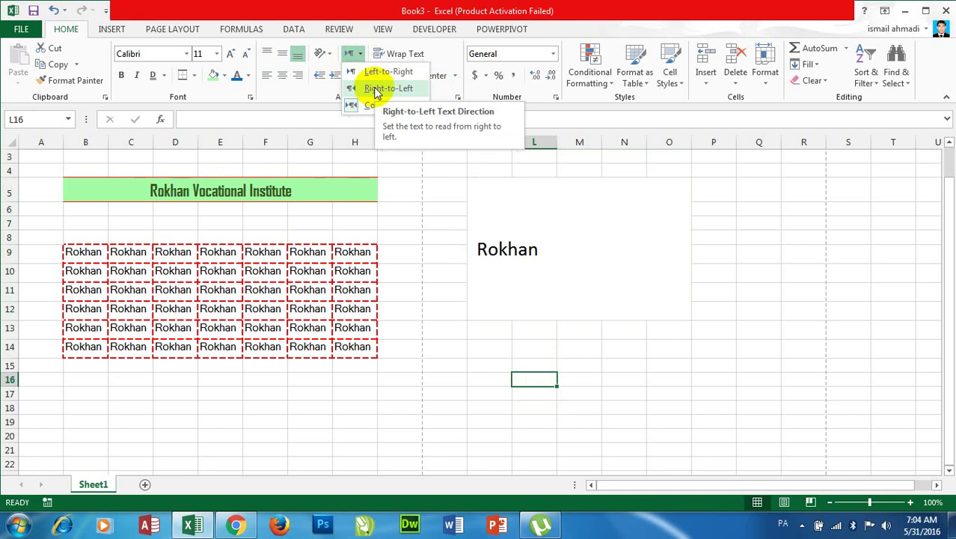
click(569, 258)
click(554, 255)
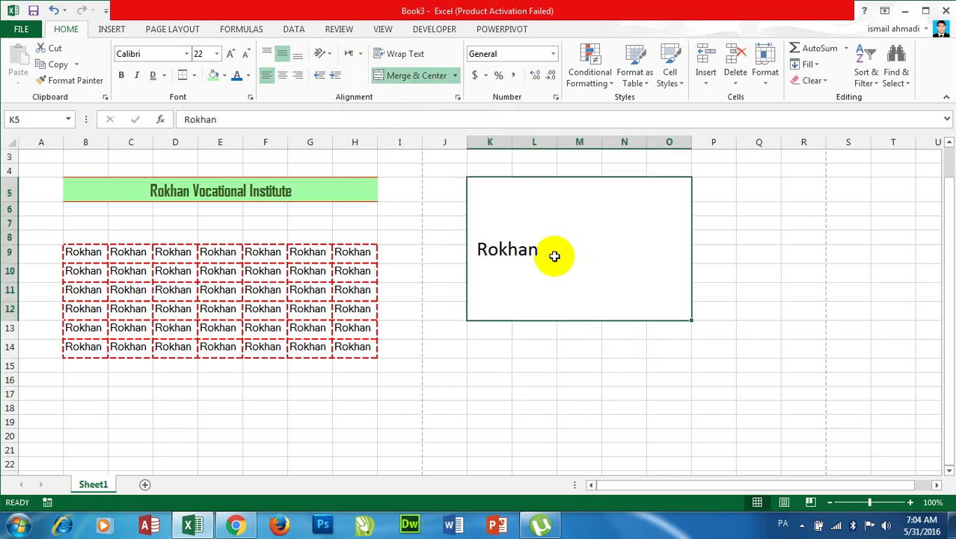
click(534, 375)
click(546, 267)
- Clear Rokhan from K5, change its text direction, and type the name in Pashto script
key(Delete)
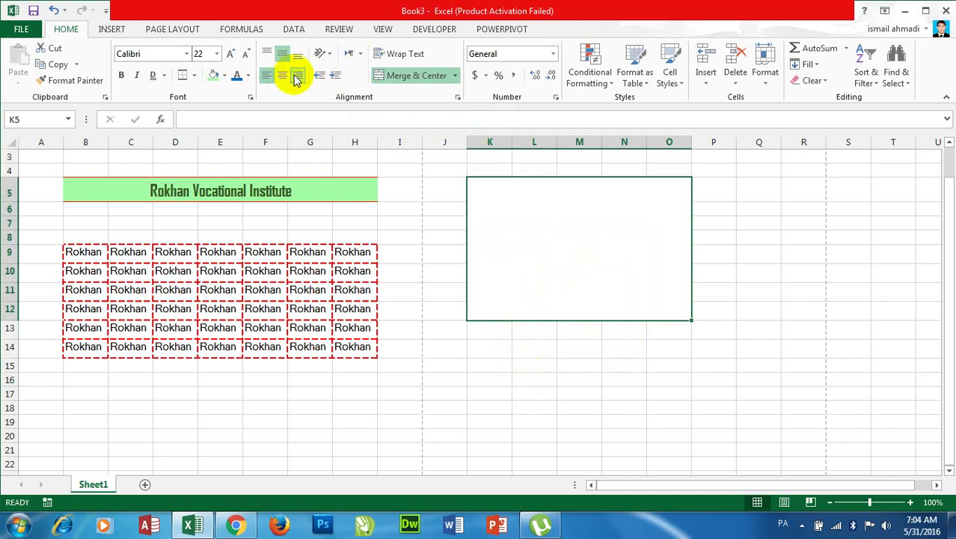
click(359, 53)
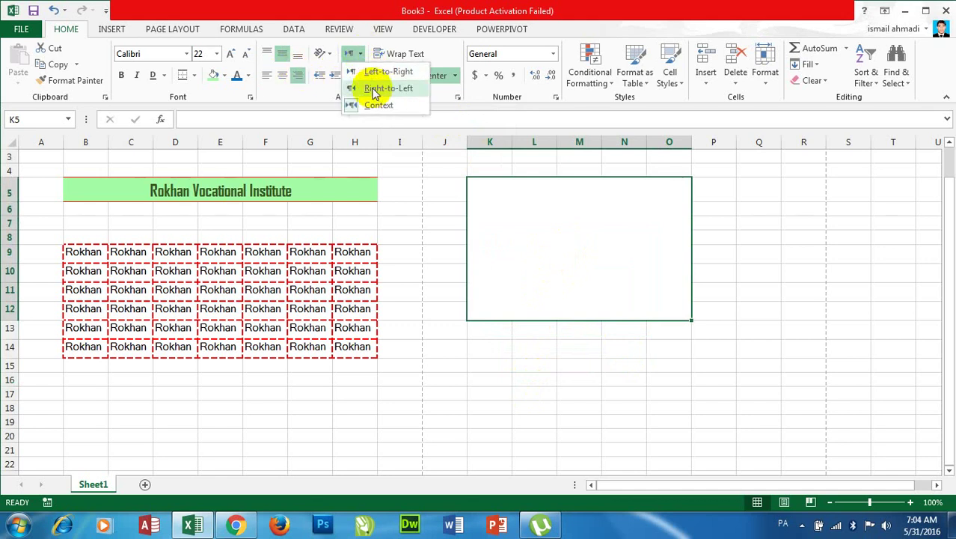
click(375, 74)
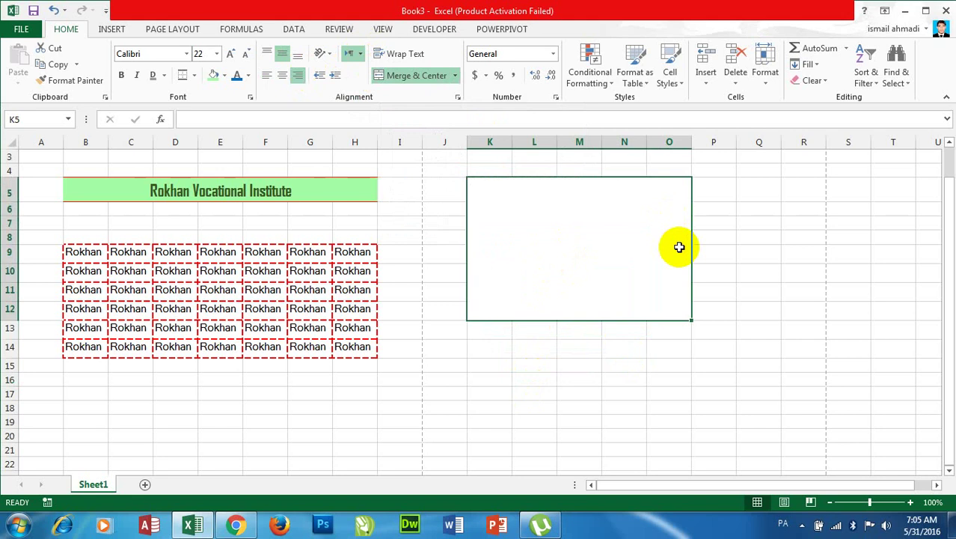
text(اسمال)
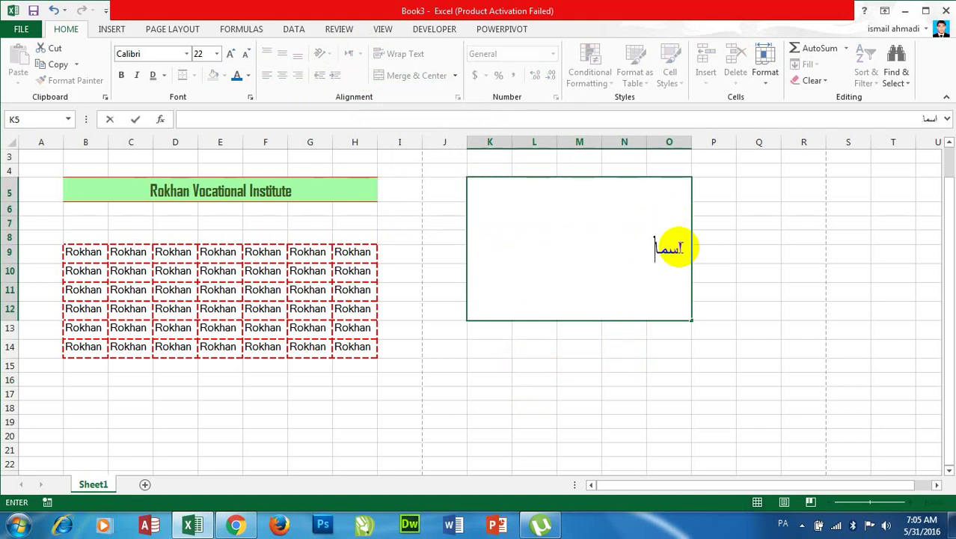
text(عیل)
key(BackSpace)
text(ل)
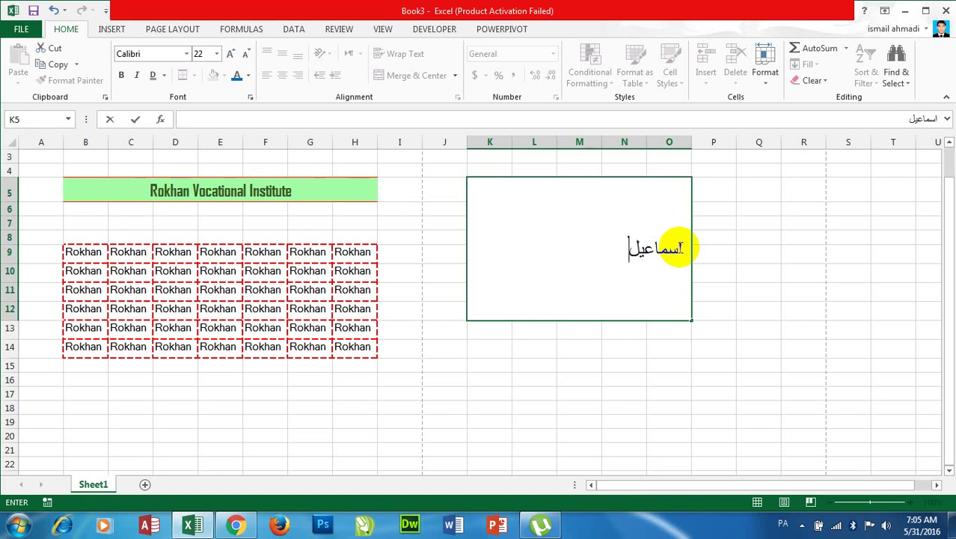
text(ل)
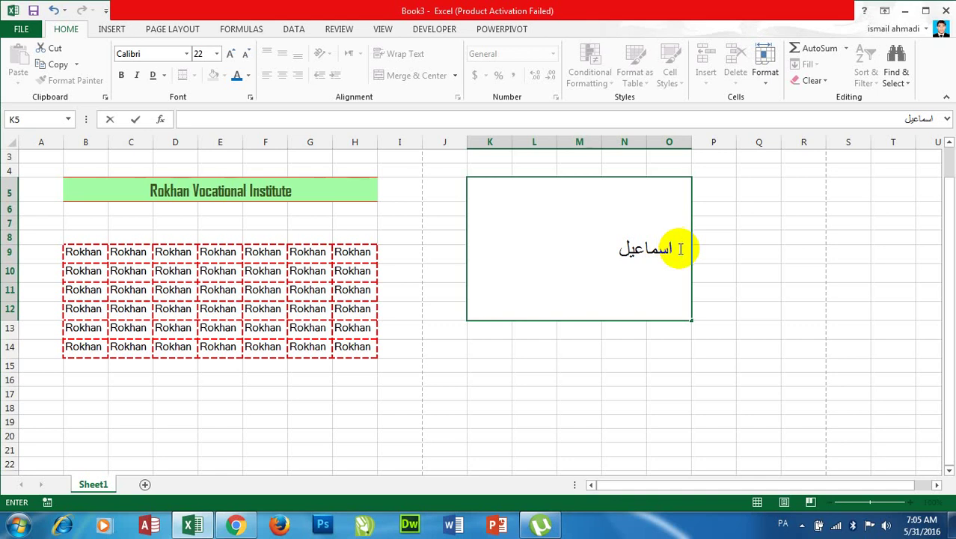
- Highlight parts of the word, then set K5's text direction to Right-to-Left
drag(671, 249, 627, 249)
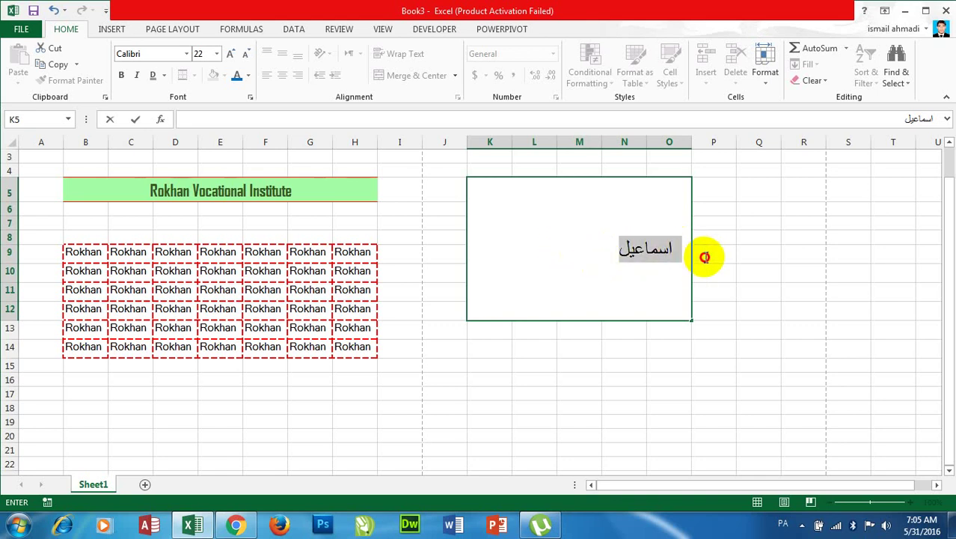
click(647, 250)
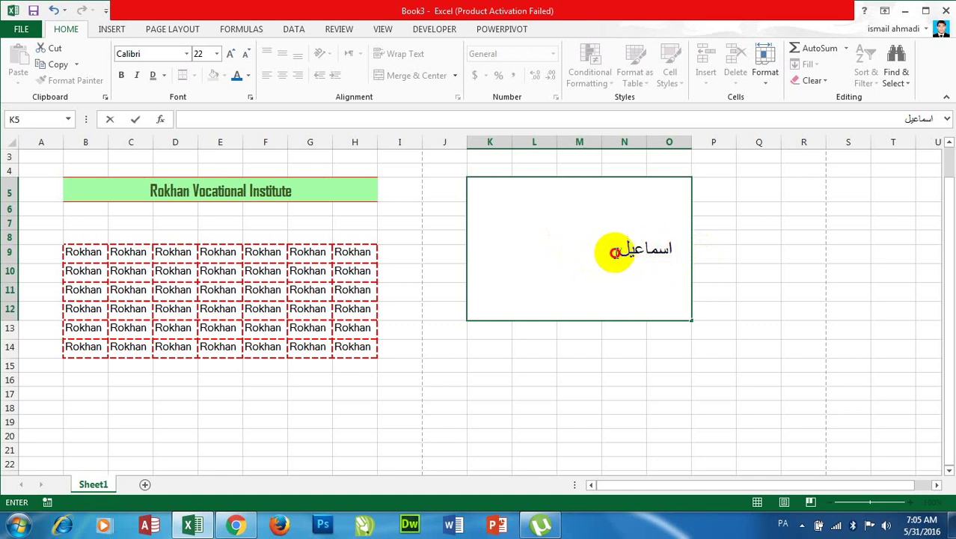
drag(618, 251, 664, 252)
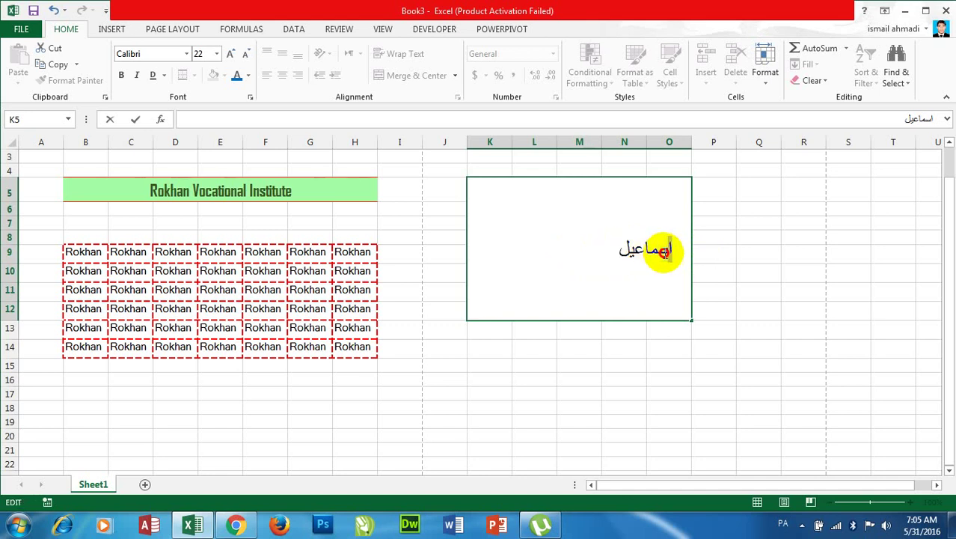
click(789, 247)
click(678, 247)
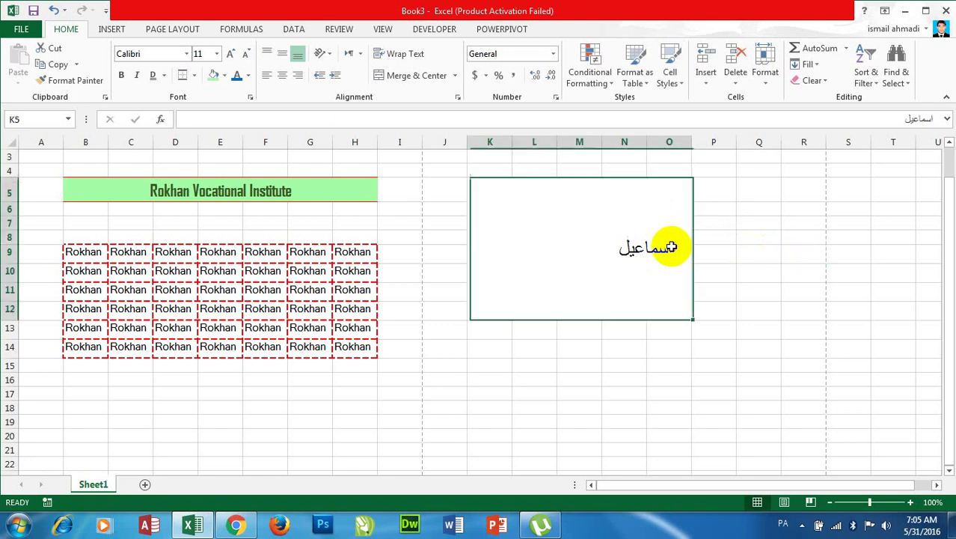
click(353, 53)
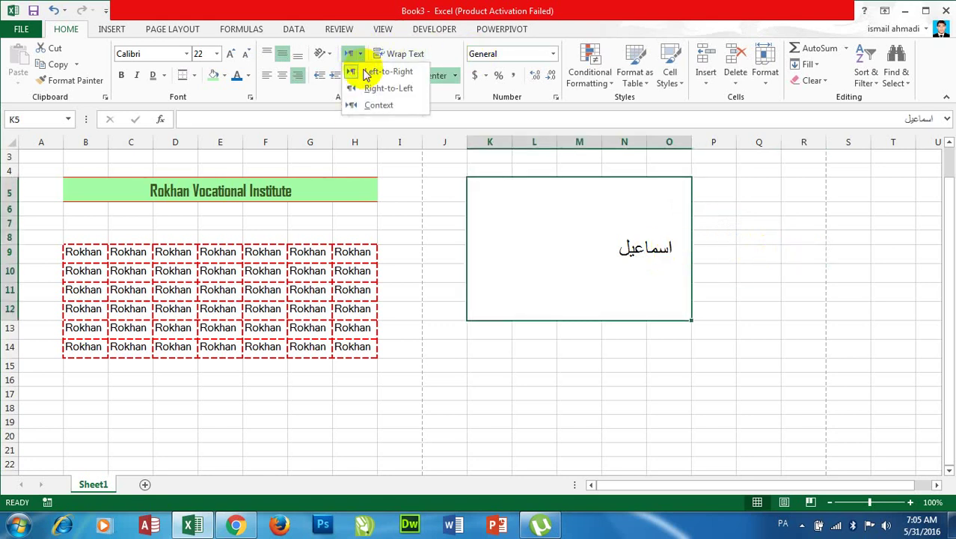
click(368, 85)
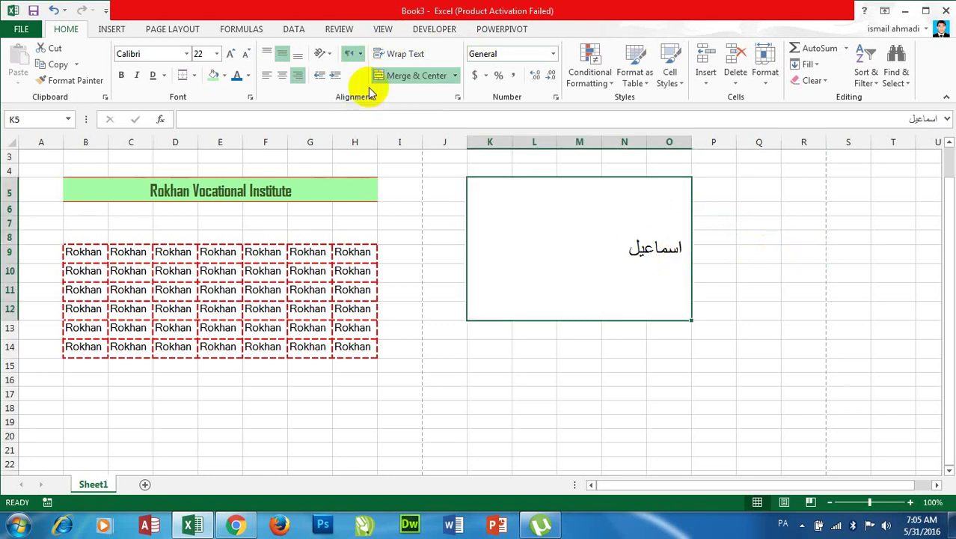
- Re-edit the word in place, then set K5's text direction to Context
double_click(614, 248)
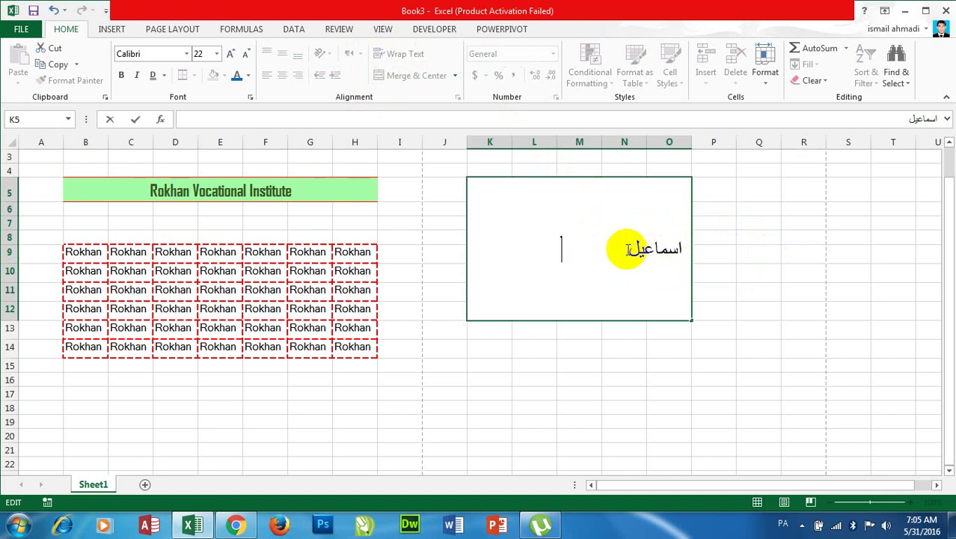
drag(623, 249, 684, 253)
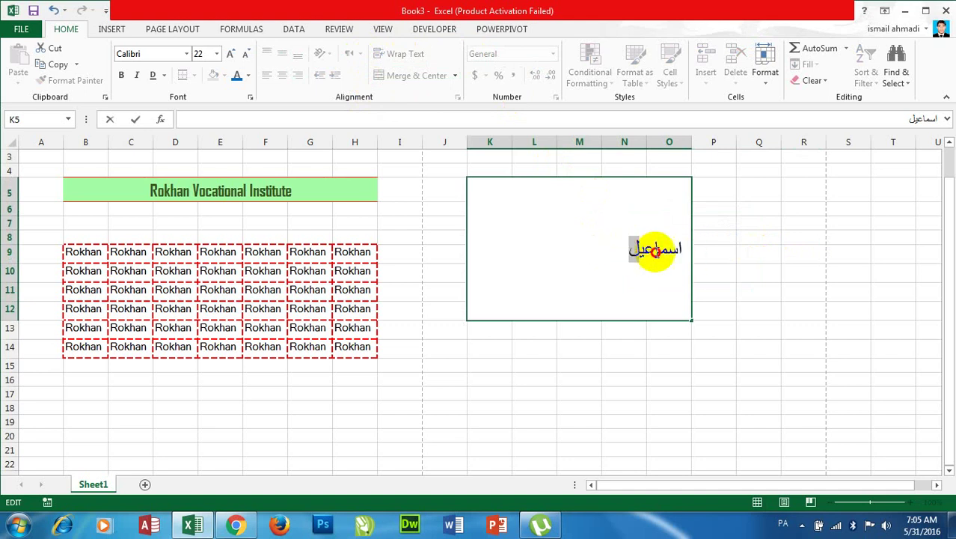
click(767, 270)
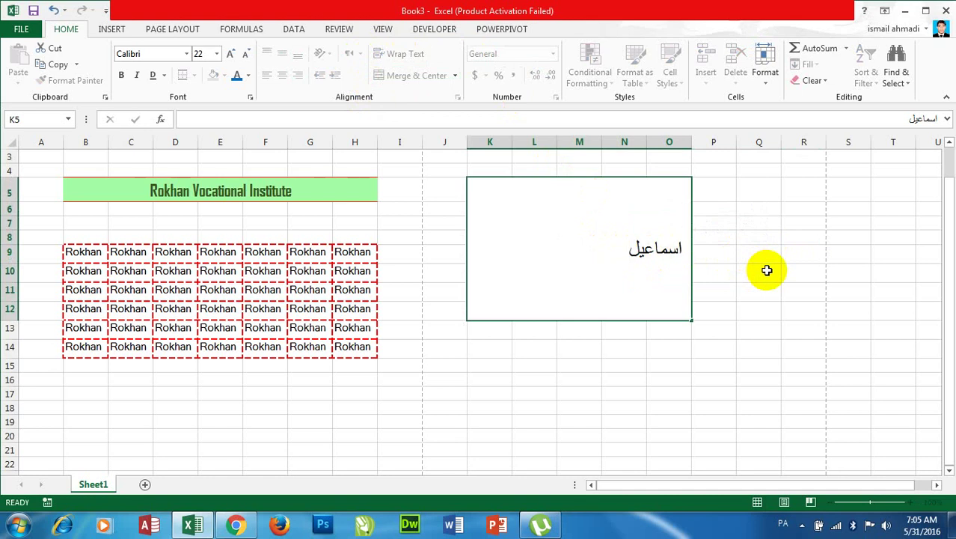
click(578, 239)
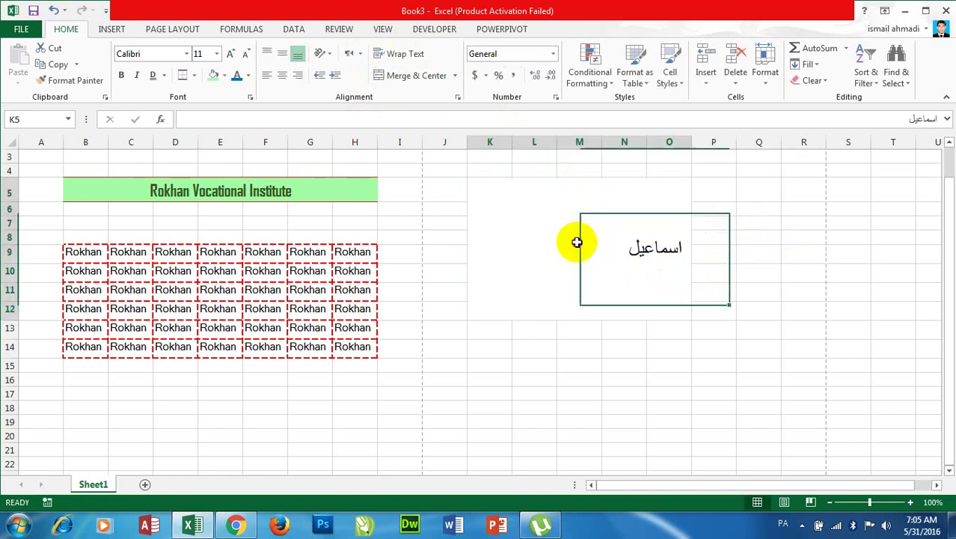
click(361, 54)
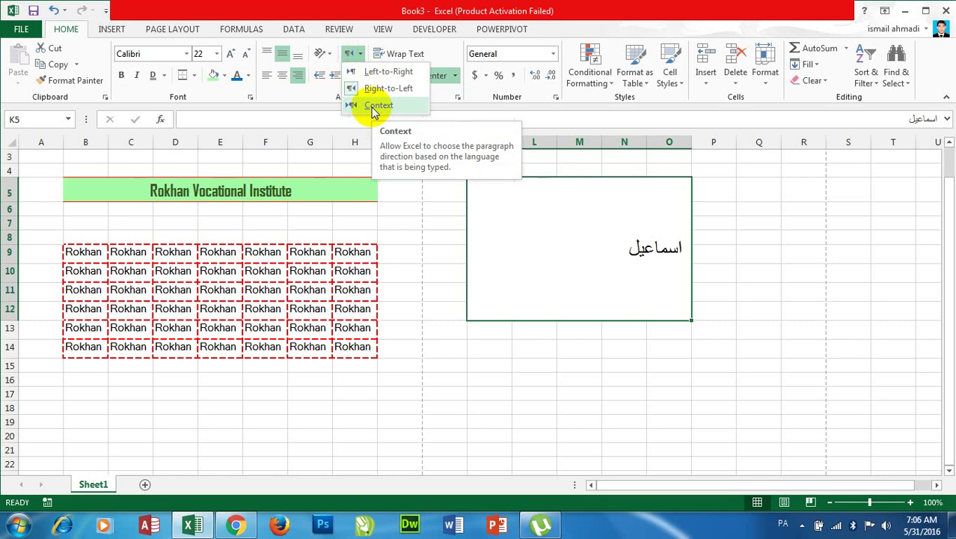
click(371, 107)
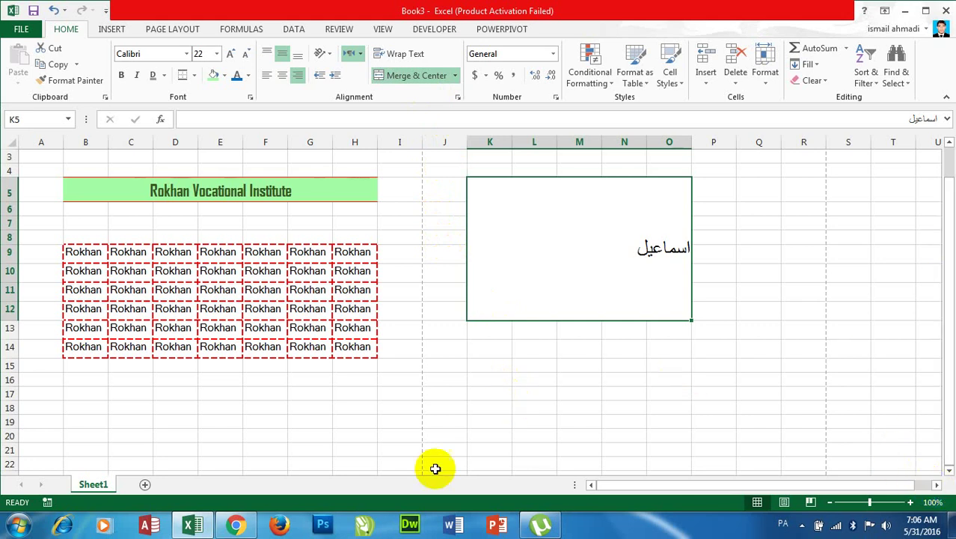
- Add a new worksheet and Merge & Center the range E3:L9
click(144, 485)
click(478, 313)
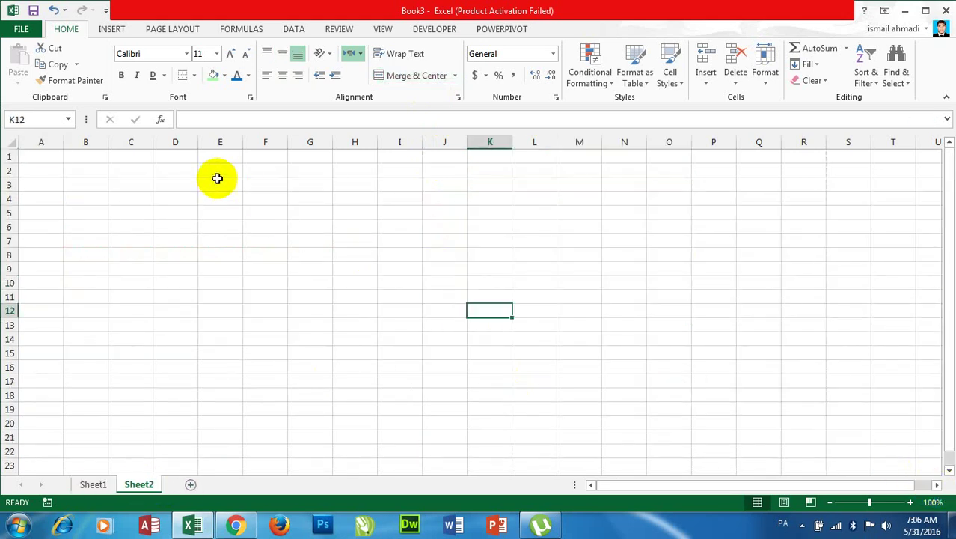
drag(220, 184, 548, 268)
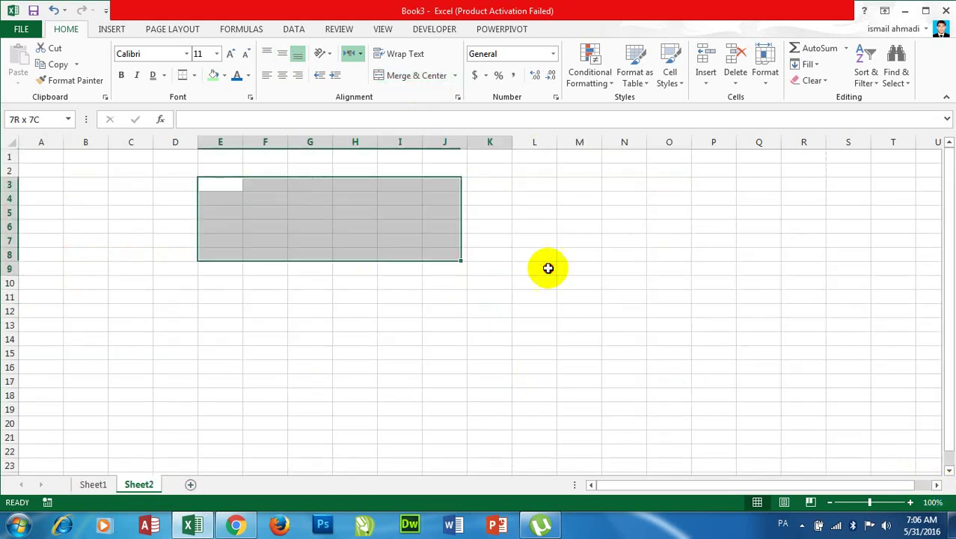
click(411, 75)
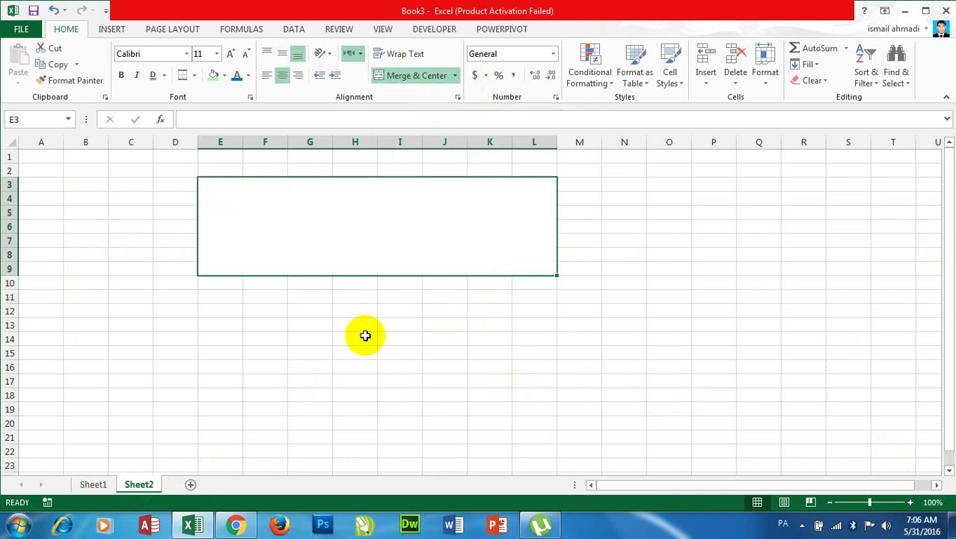
- Type Arabic text into the merged block, then replace it with ';ldsfk;lfposdfopsdiop'
text(پستیمنسیټیمنسیمټیمنسیت)
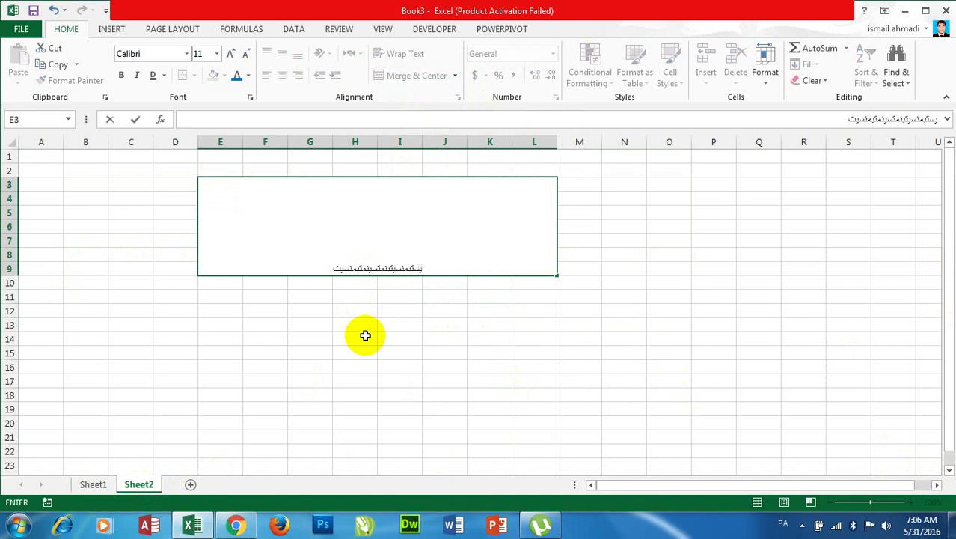
key(Return)
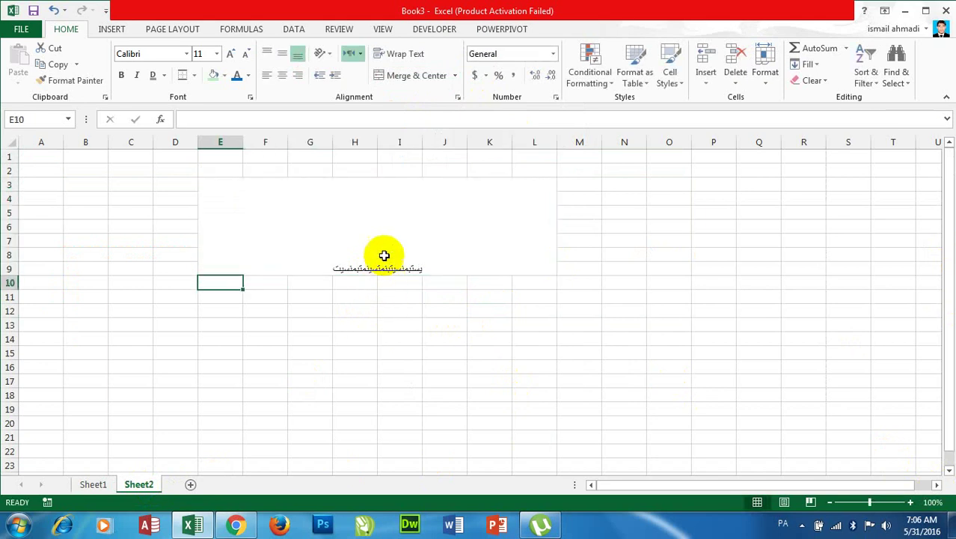
click(383, 253)
key(alt+shift)
text(;ldsfk;lf)
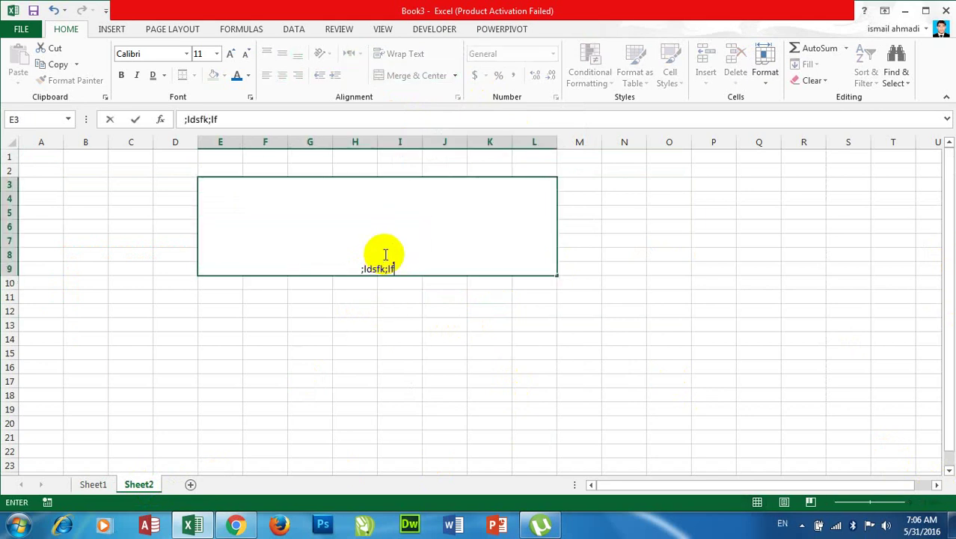
text(posdfopsdiop)
click(401, 410)
- Apply Merge Across to the range F15:L20
drag(255, 356, 519, 425)
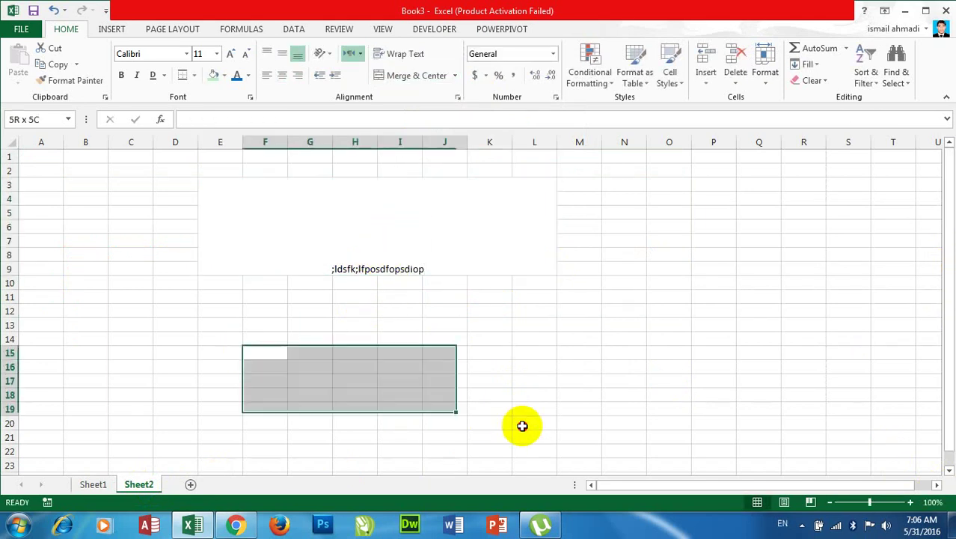
click(455, 76)
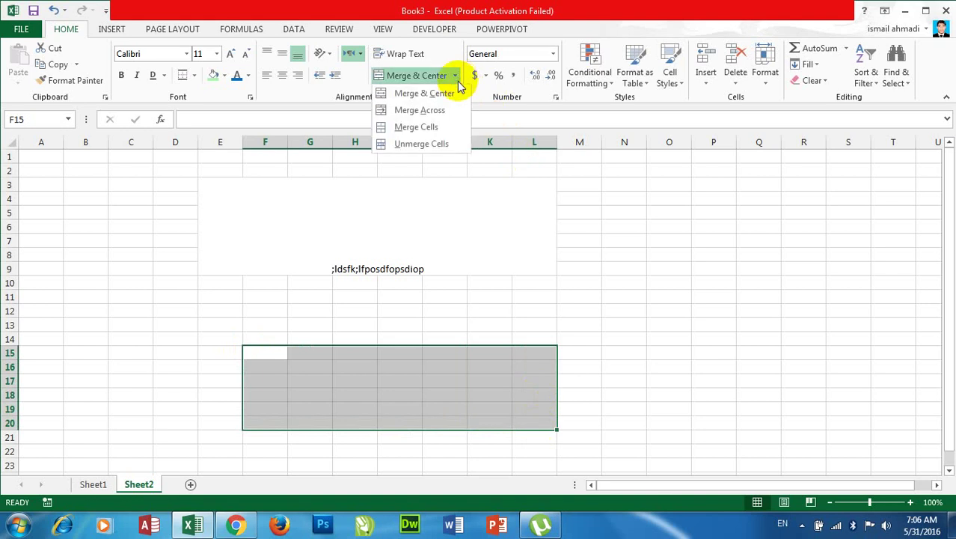
click(434, 115)
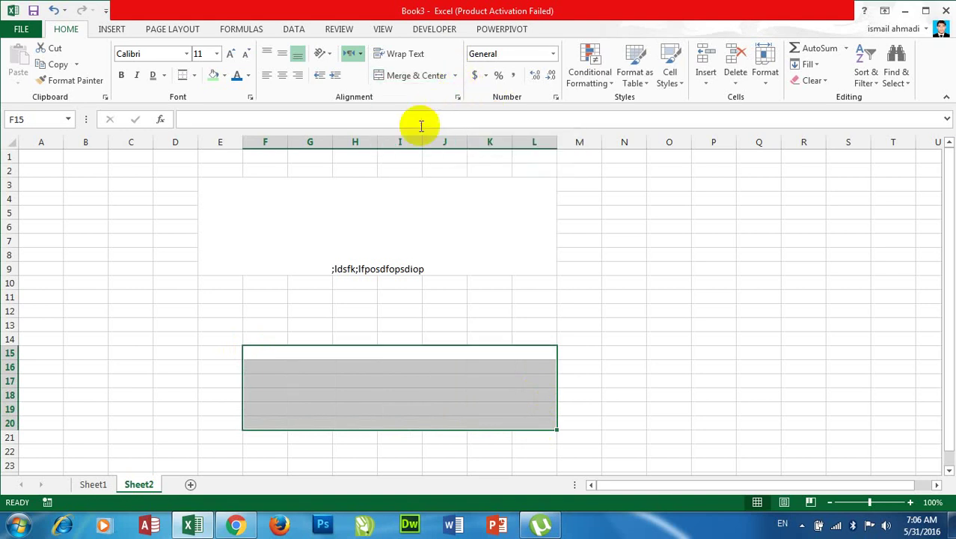
- Select merged rows 15 through 18 in turn to check each spans F to L
click(271, 362)
click(274, 366)
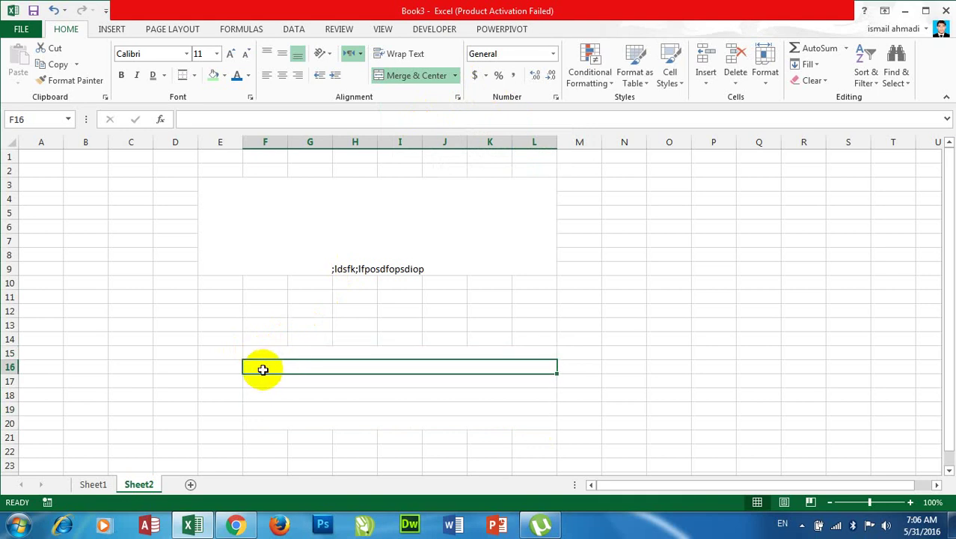
drag(263, 355, 290, 354)
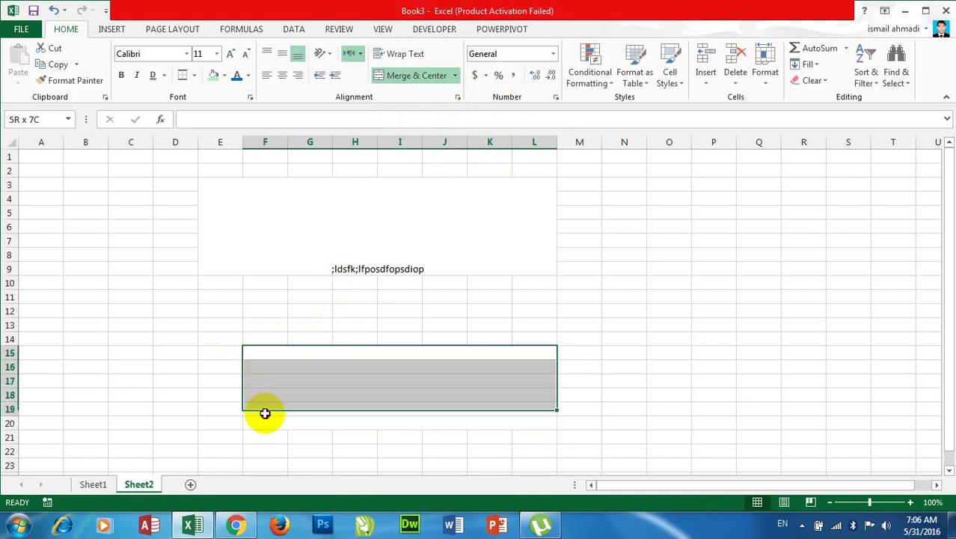
click(285, 364)
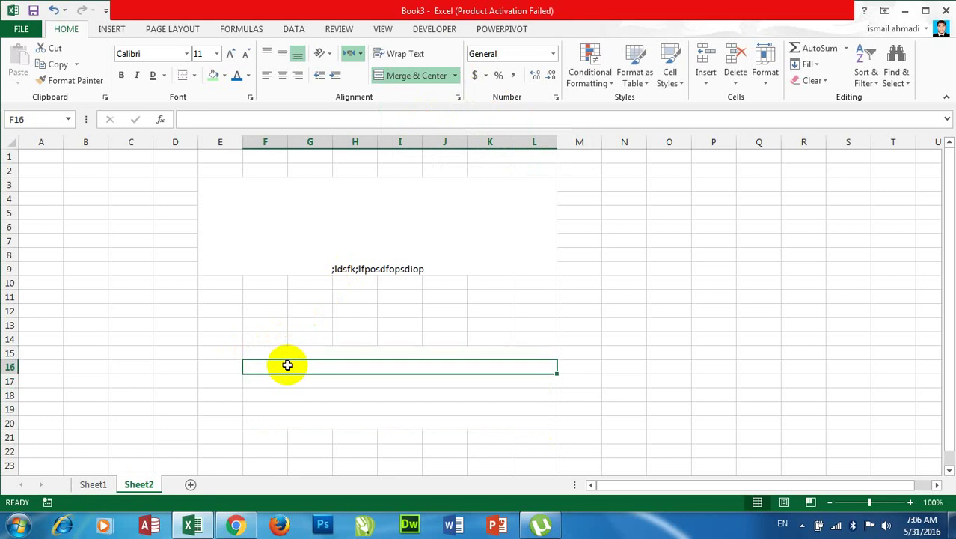
click(284, 380)
click(284, 394)
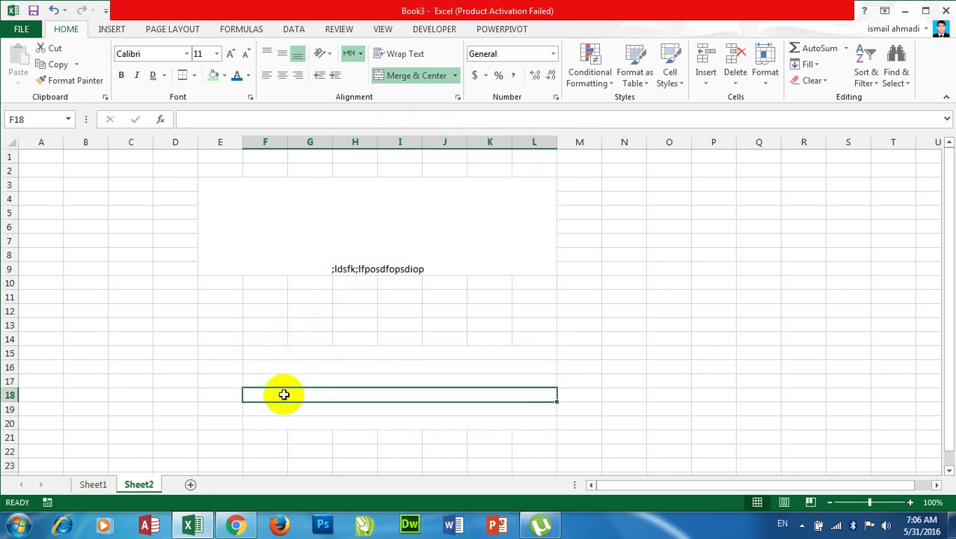
- Merge O5:Q14 into one cell without centring and enter 'asad' in it
drag(669, 212, 759, 338)
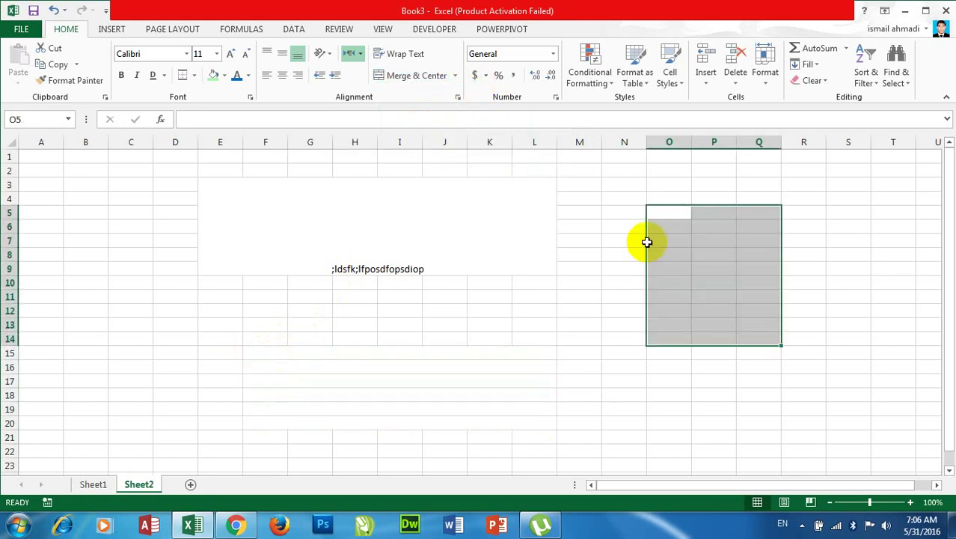
click(454, 76)
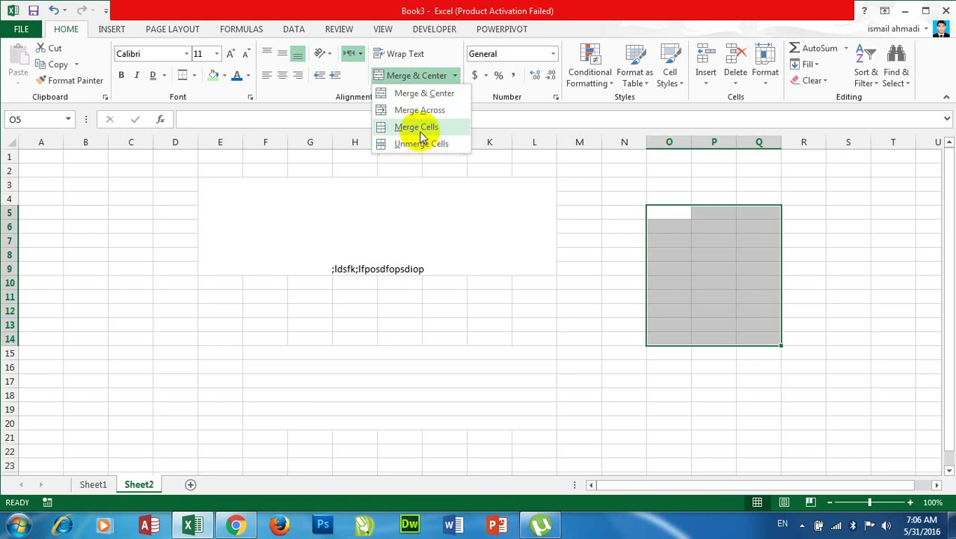
click(421, 129)
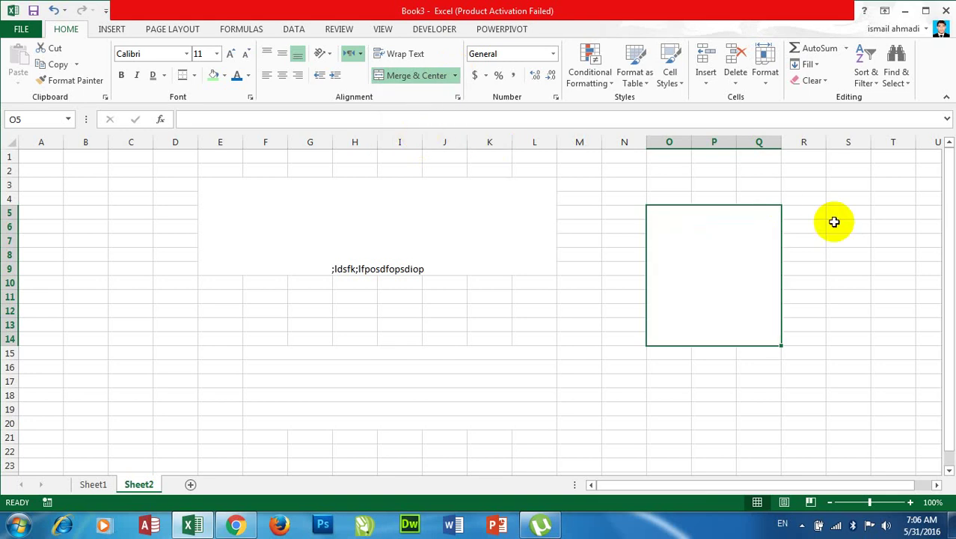
text(asad)
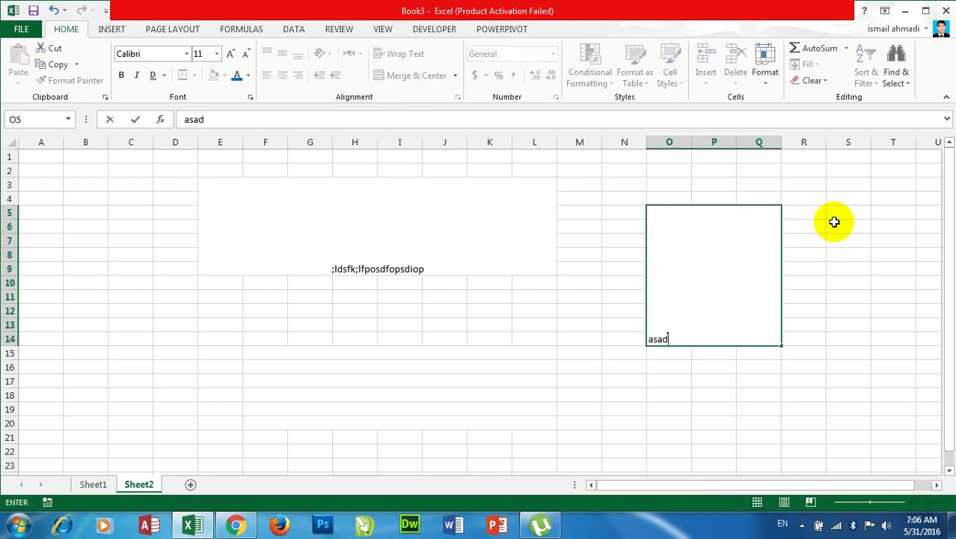
key(Return)
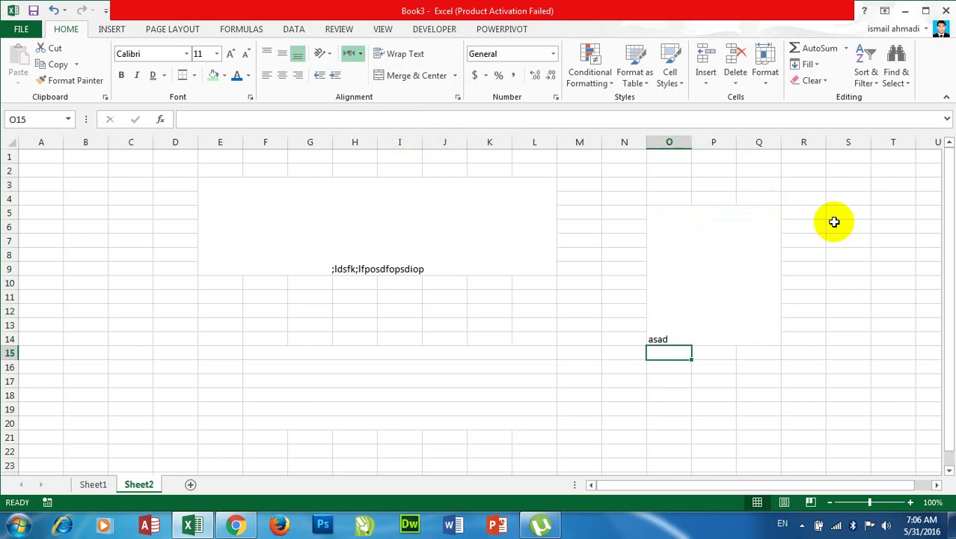
- Unmerge O5:Q14 back into separate cells, then select the E3:L9 block
click(713, 243)
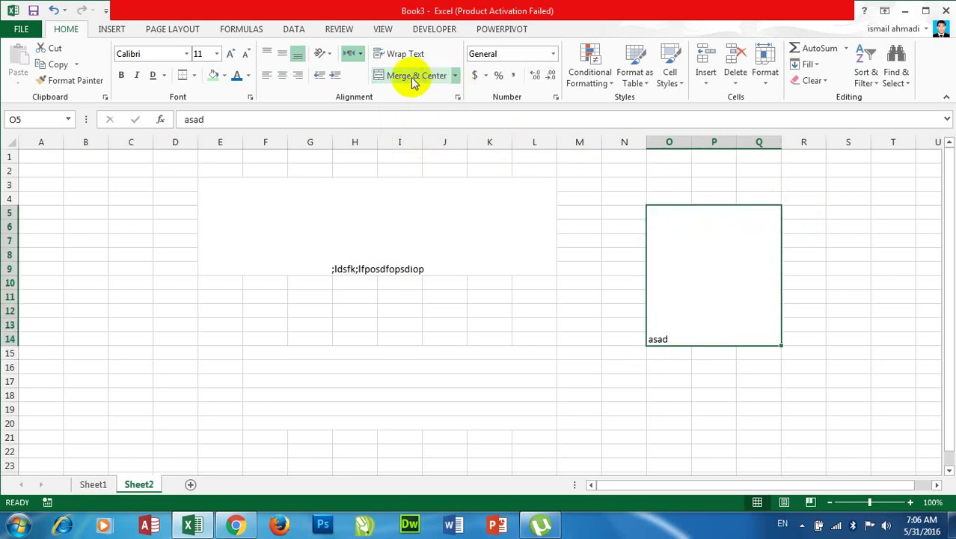
click(454, 75)
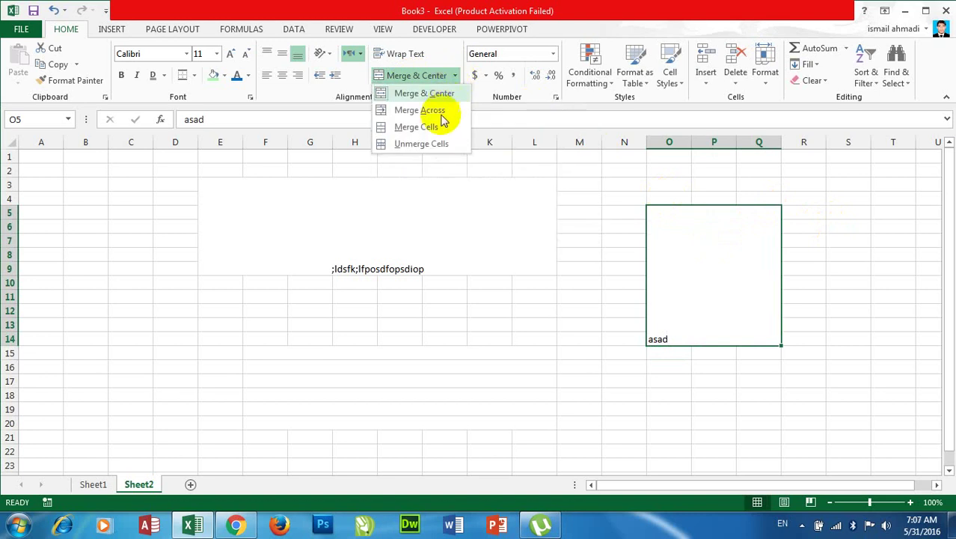
click(424, 144)
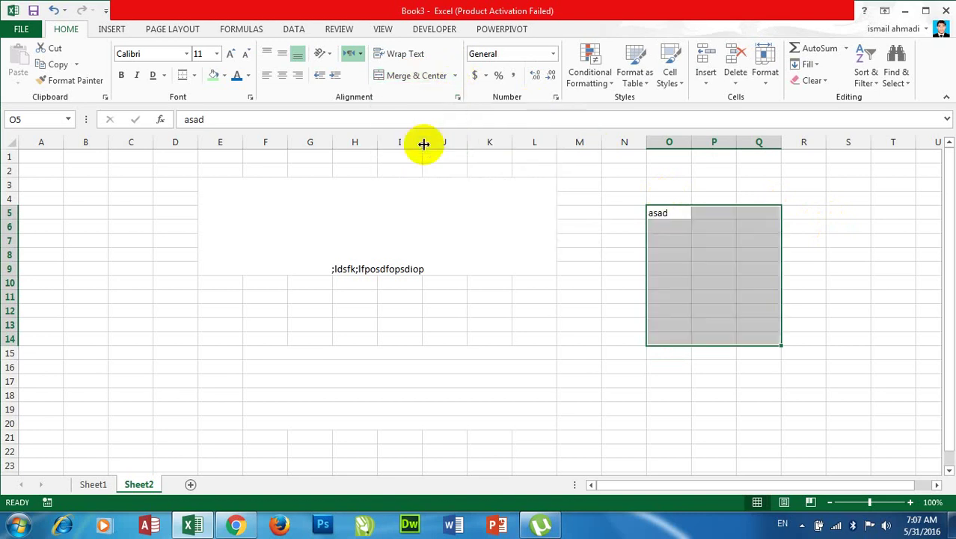
click(380, 206)
- Unmerge E3:L9 and F15:L20, then view and close Format Cells alignment settings unchanged
click(454, 75)
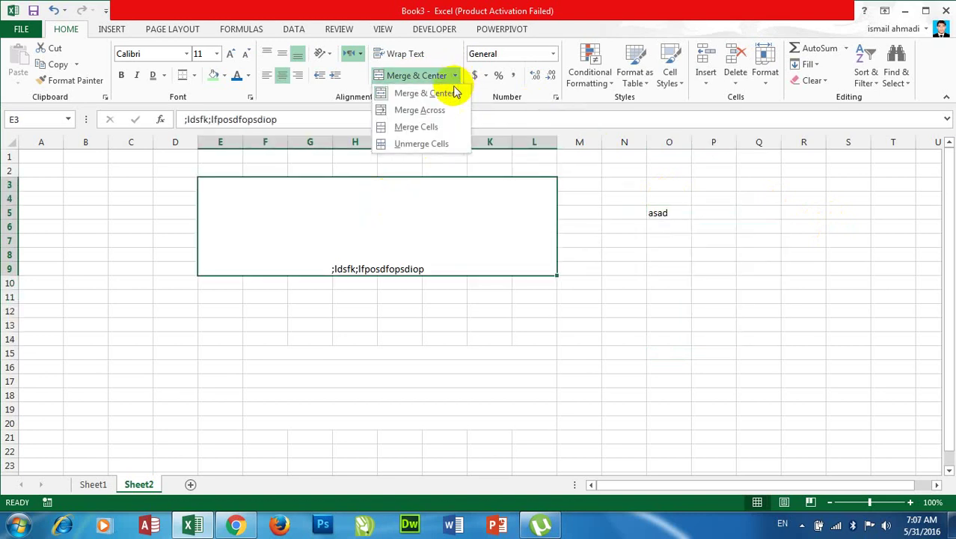
click(433, 143)
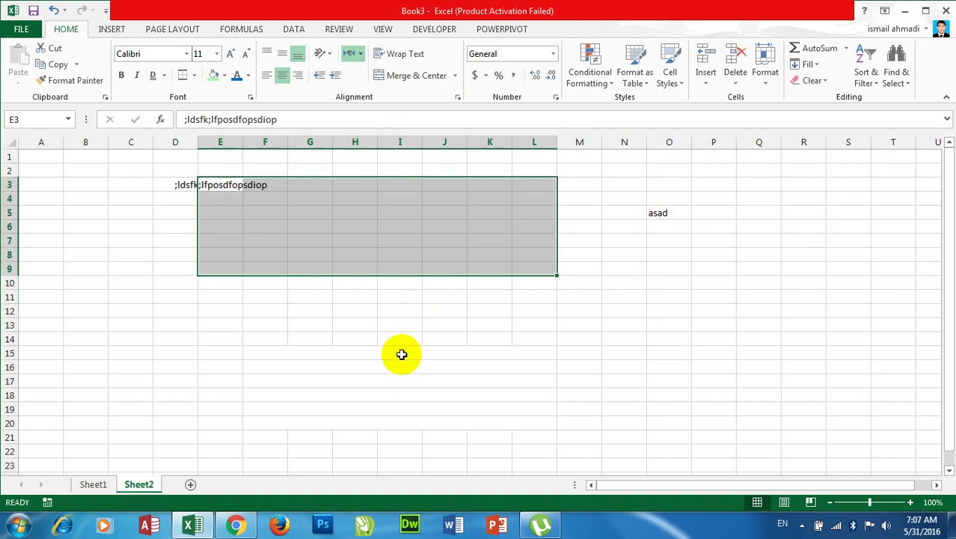
drag(400, 353, 401, 420)
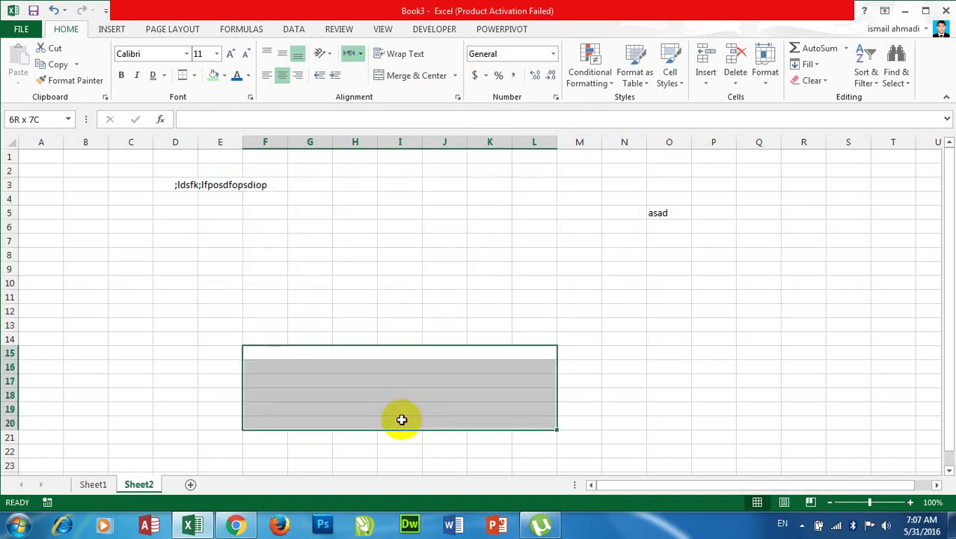
click(455, 76)
click(438, 145)
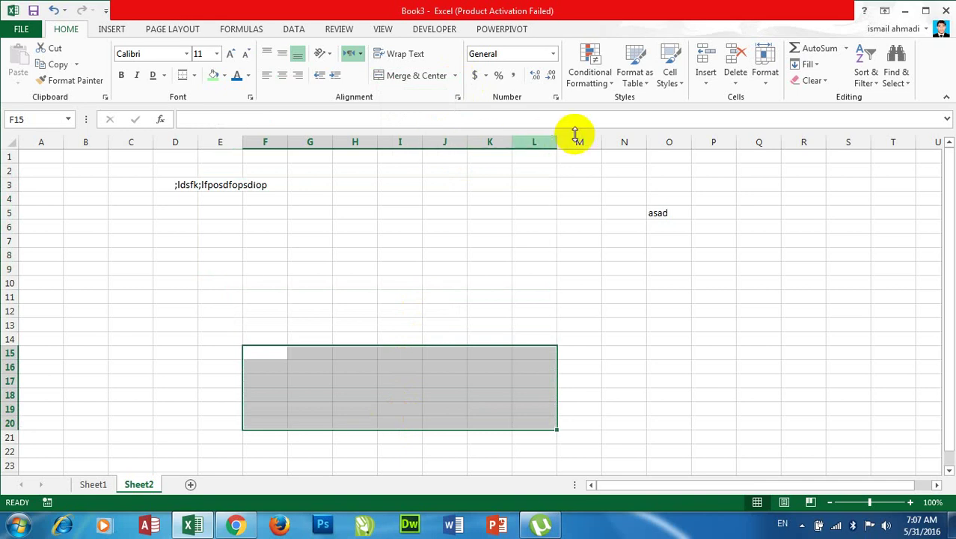
click(458, 97)
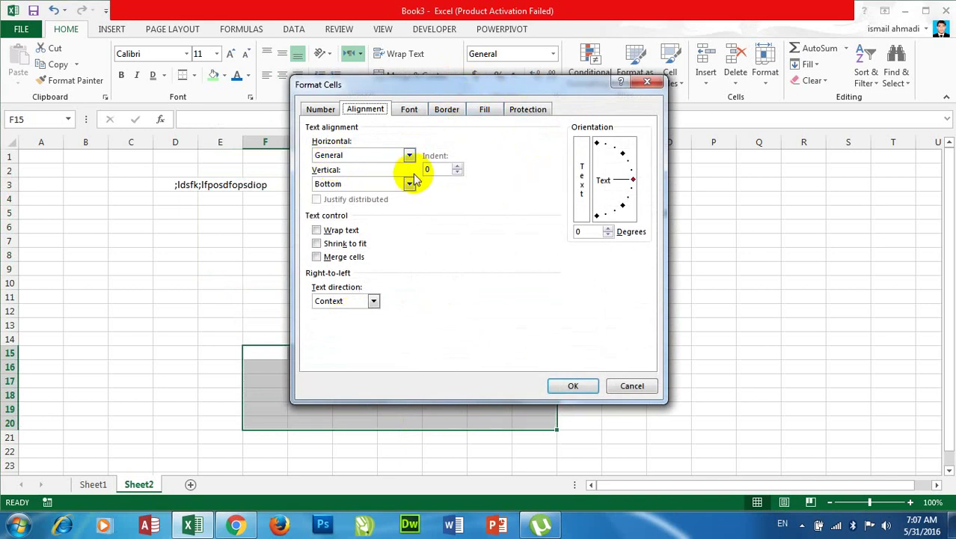
click(647, 83)
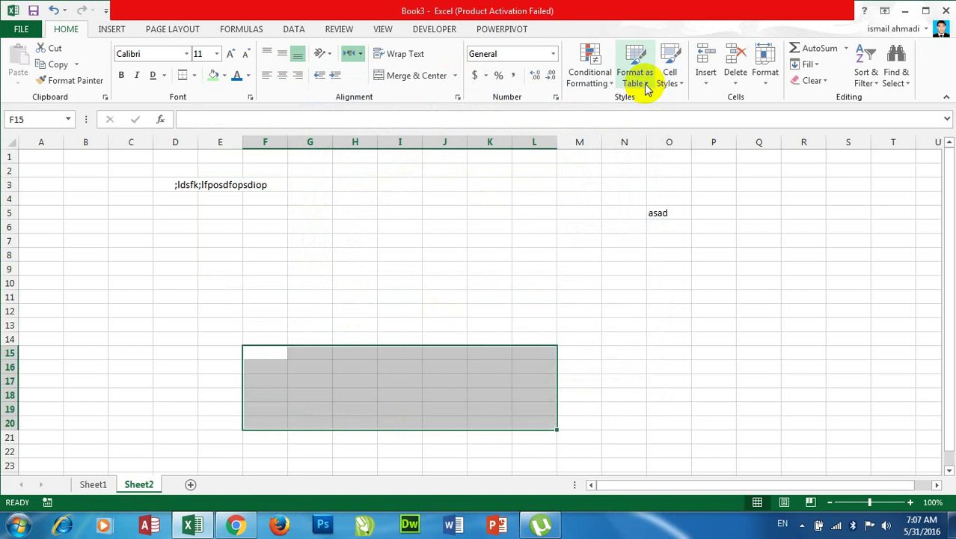